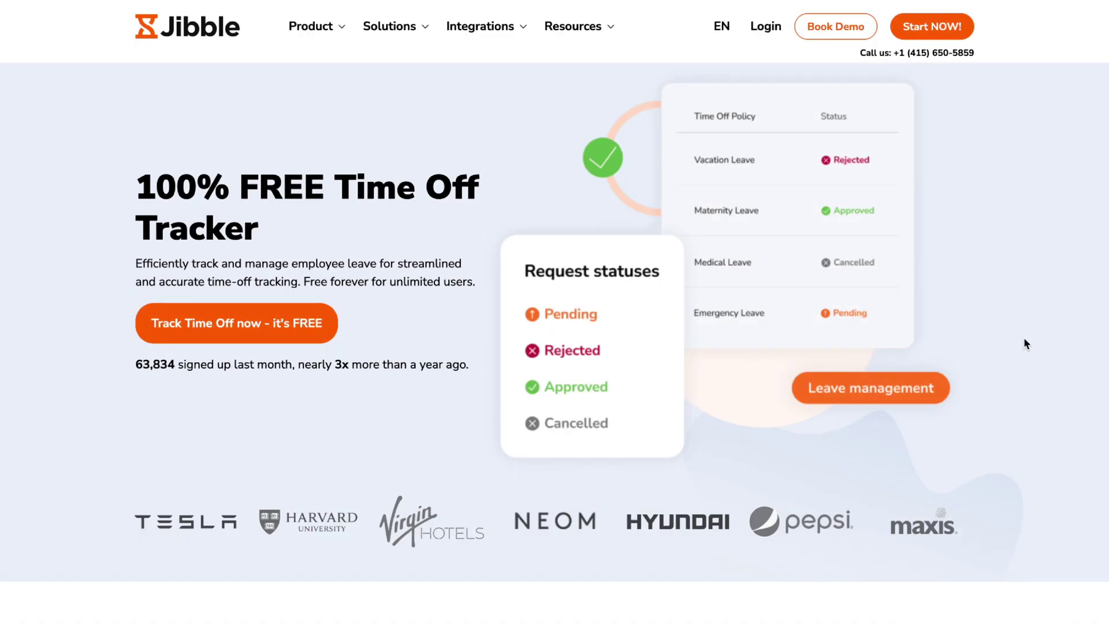
- Scroll down the Time Off Tracker feature page, section by section, to 'Jibble does far more'
scroll(1023, 343, "down", 15)
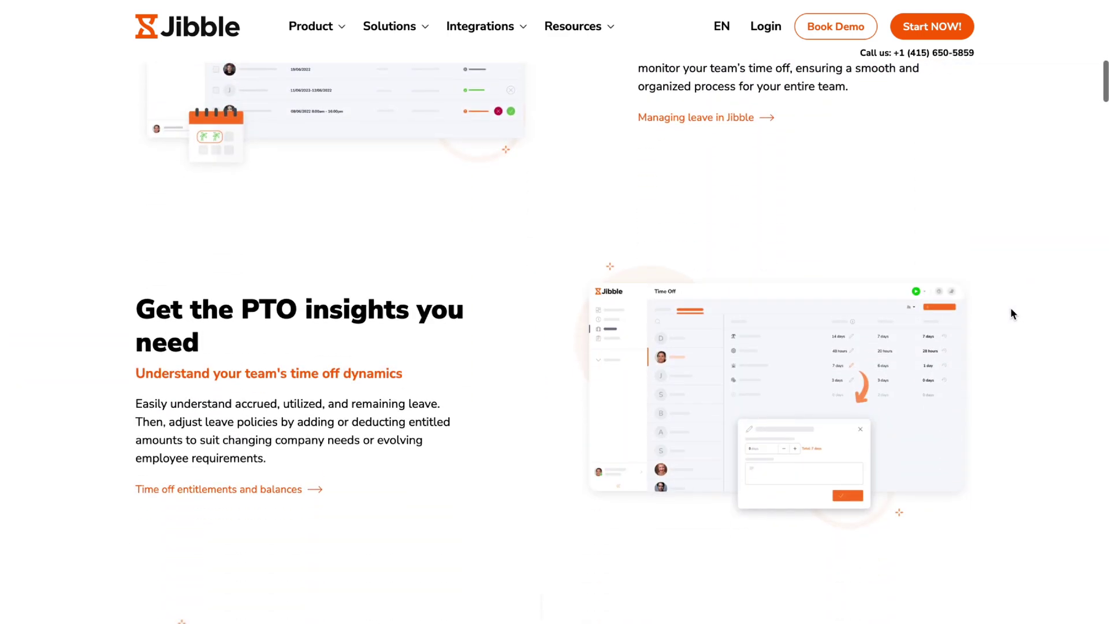
scroll(1013, 314, "down", 5)
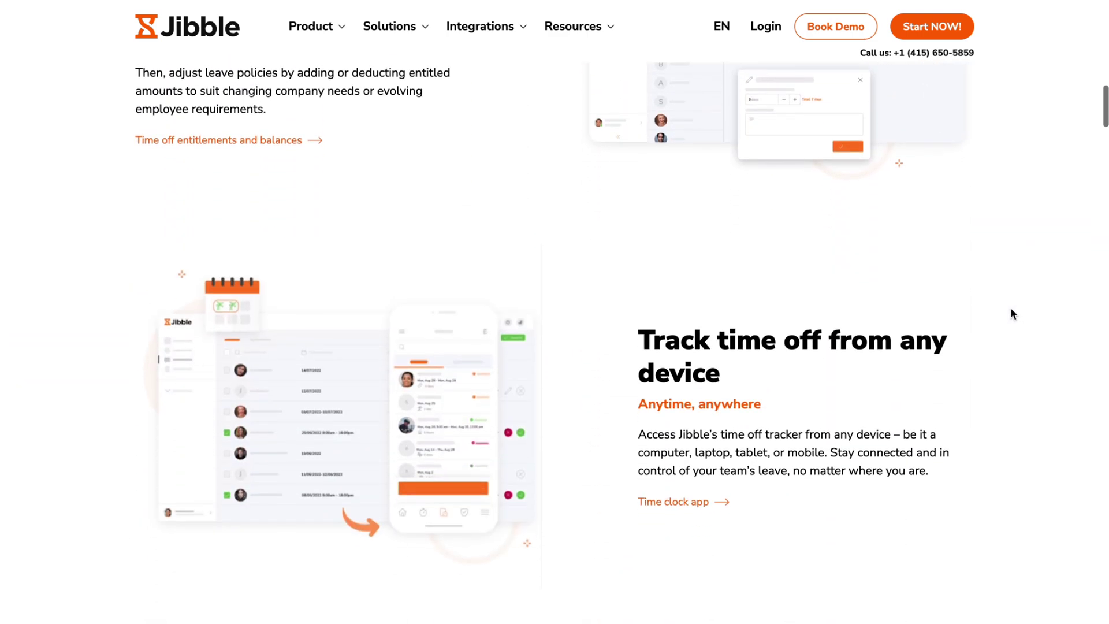
scroll(1013, 314, "down", 7)
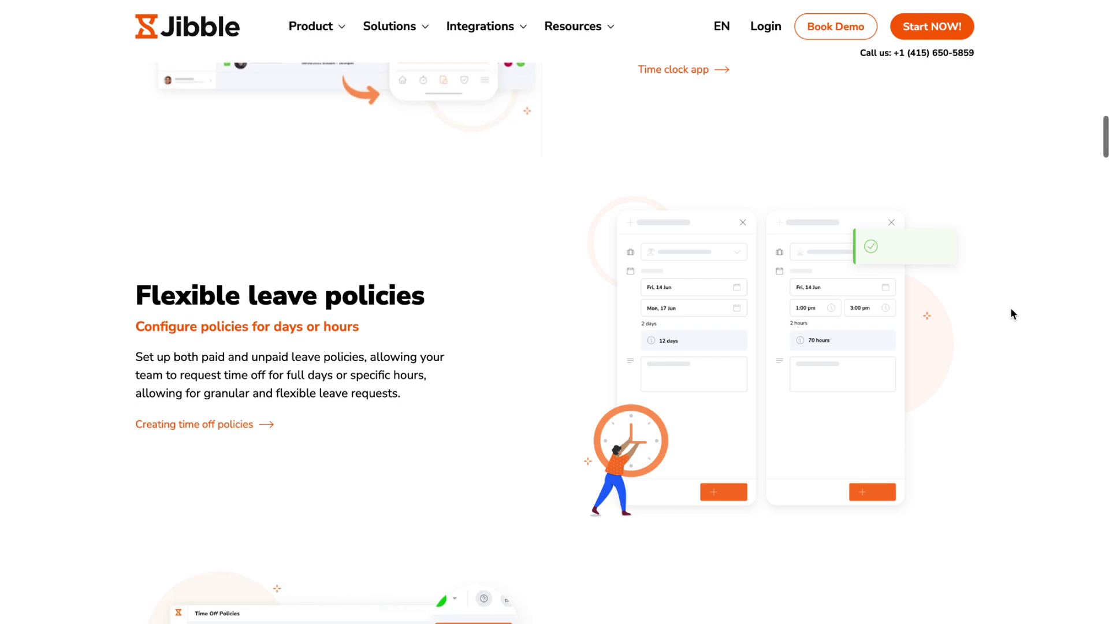
scroll(1013, 314, "down", 6)
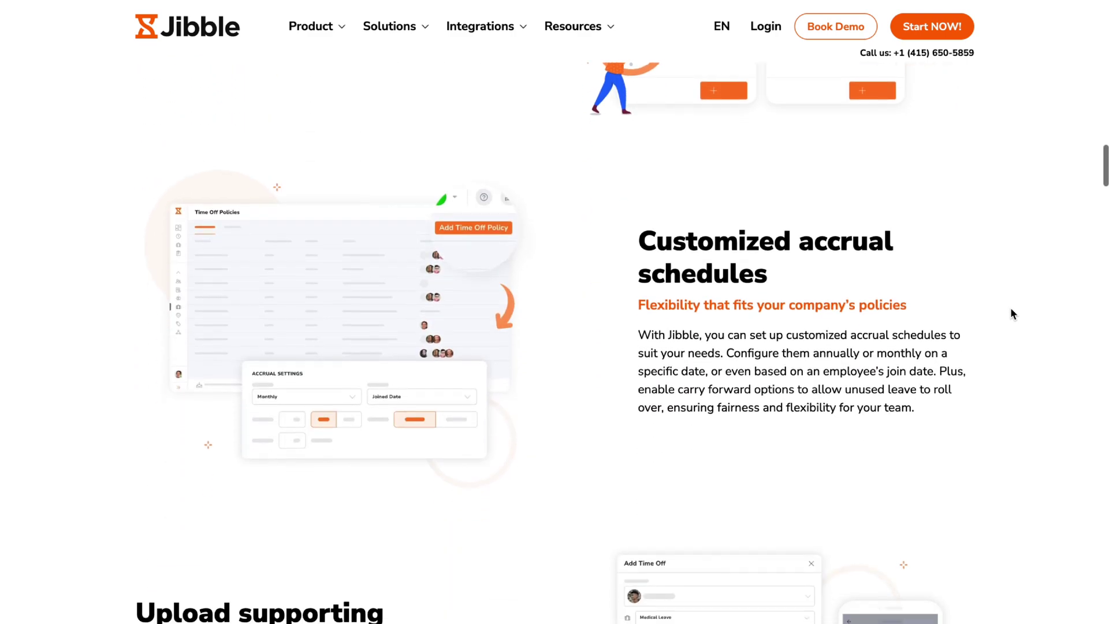
scroll(1013, 314, "down", 6)
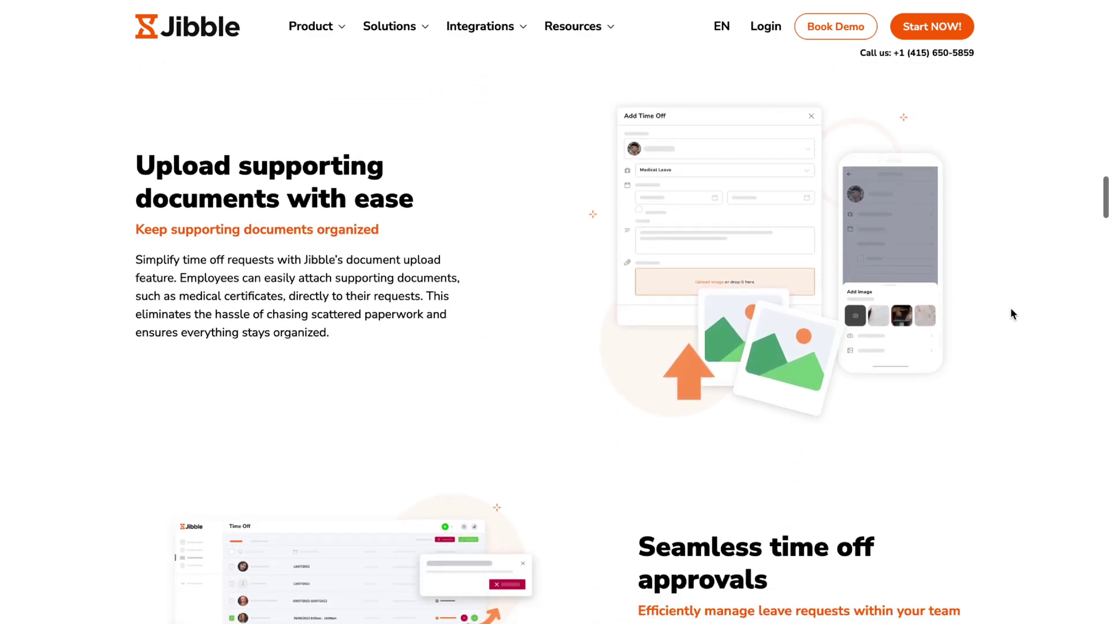
scroll(1013, 314, "down", 6)
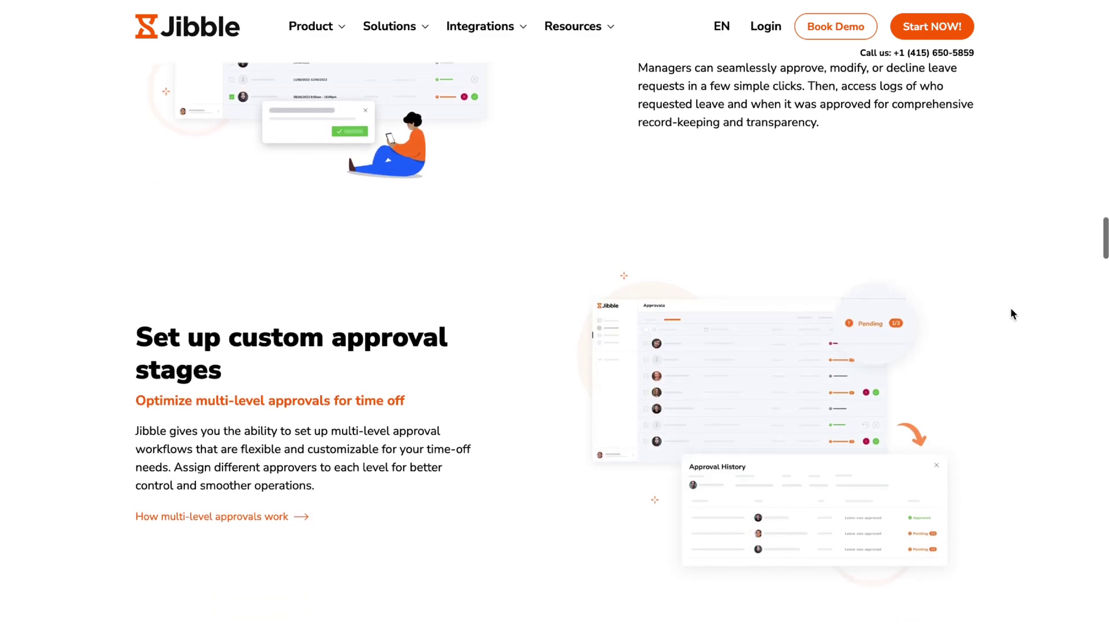
scroll(1013, 313, "down", 1)
scroll(1013, 314, "down", 7)
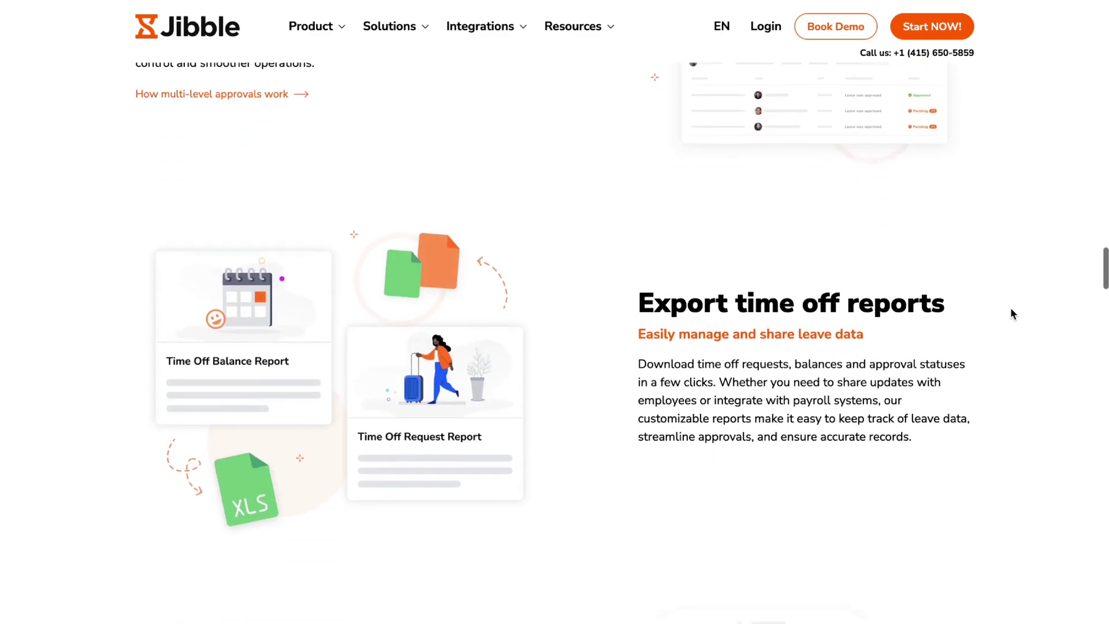
scroll(1013, 314, "down", 6)
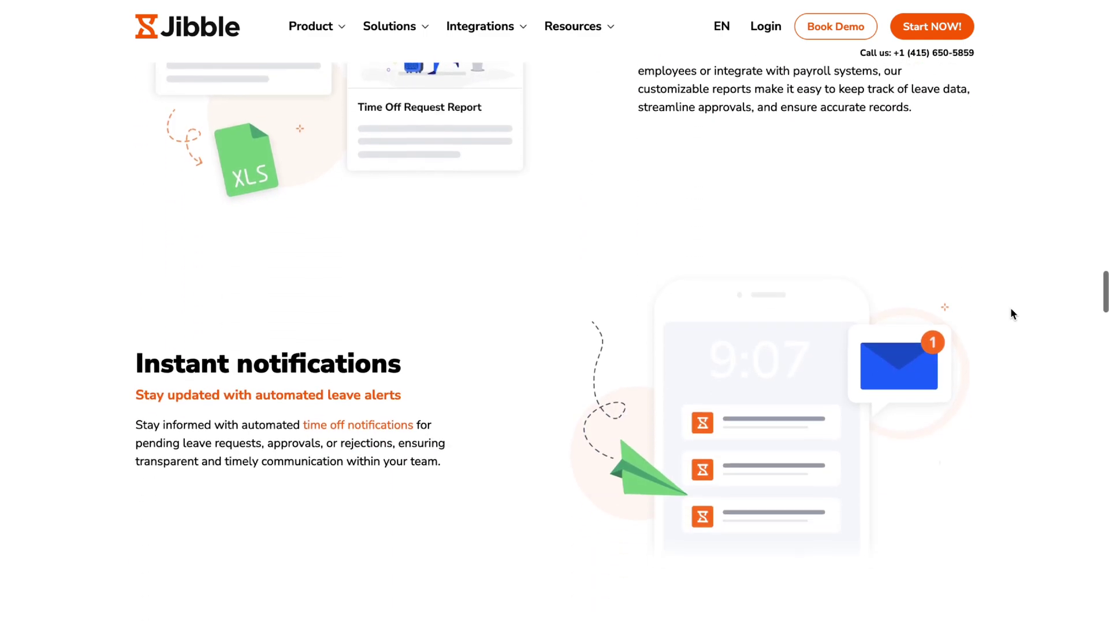
scroll(1012, 313, "down", 7)
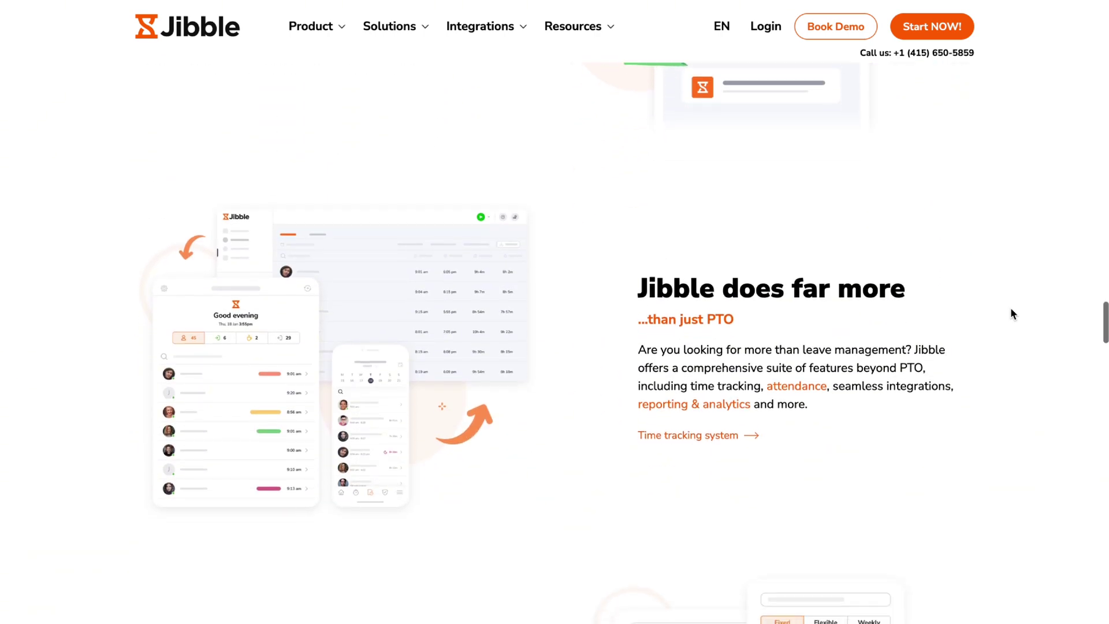
scroll(1013, 313, "down", 5)
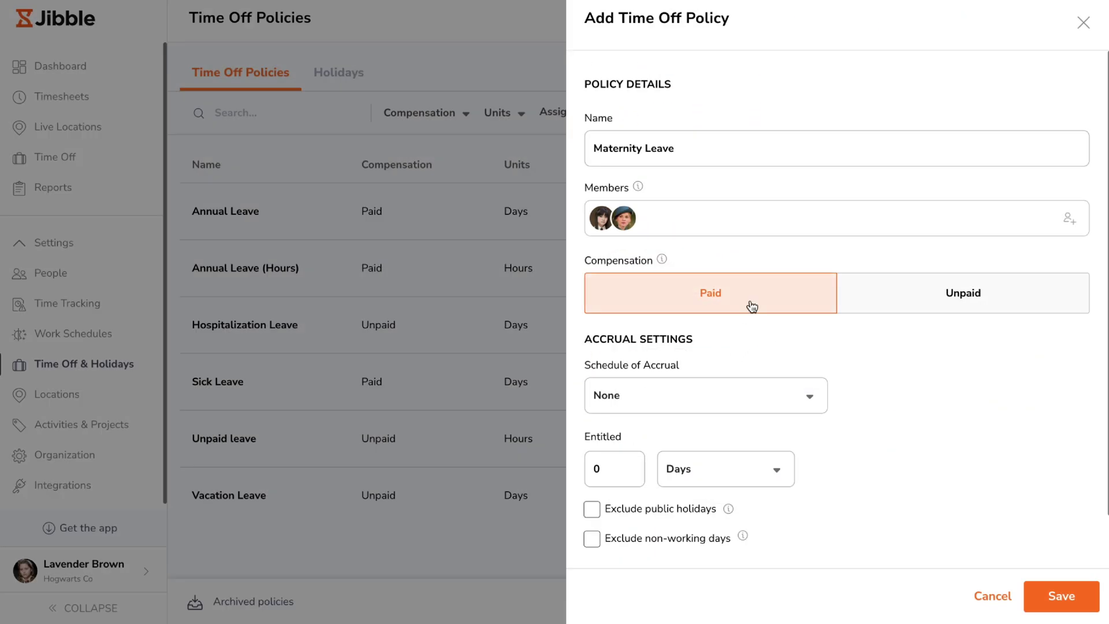
- Set compensation to unpaid, pick Vacation Leave and a start date, then view the pending request's approval history
left_click(865, 295)
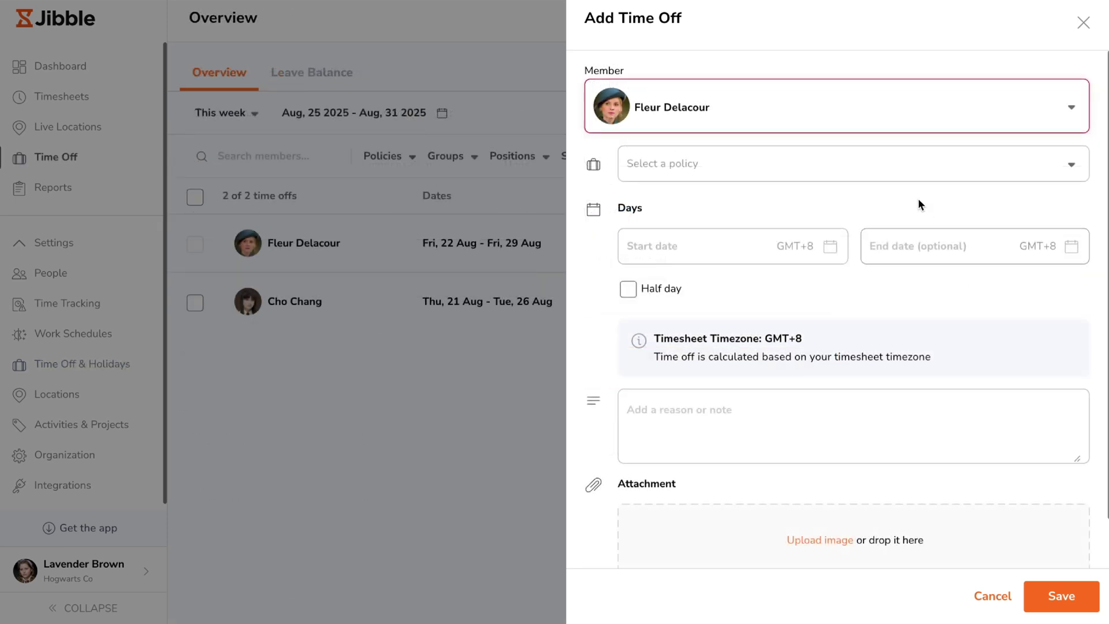
left_click(903, 171)
left_click(817, 345)
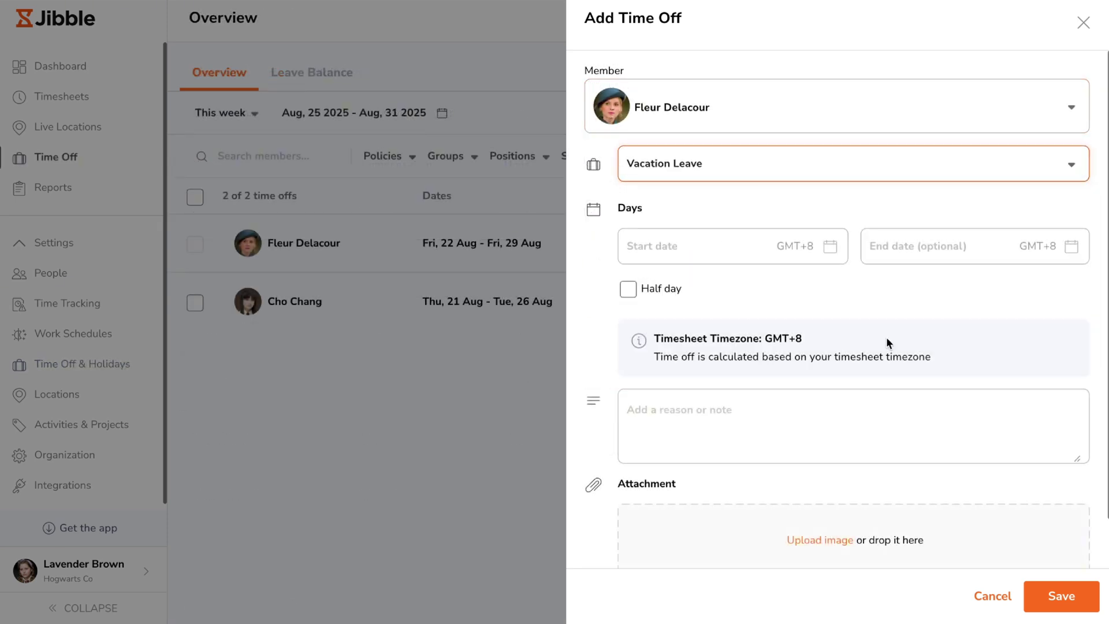
left_click(781, 246)
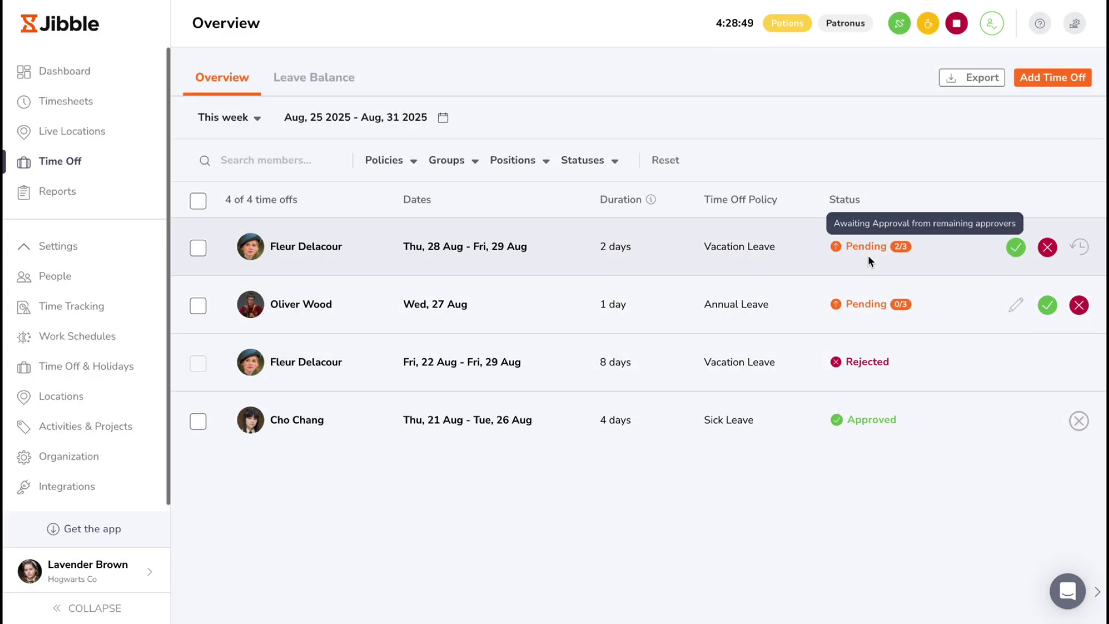
left_click(1076, 251)
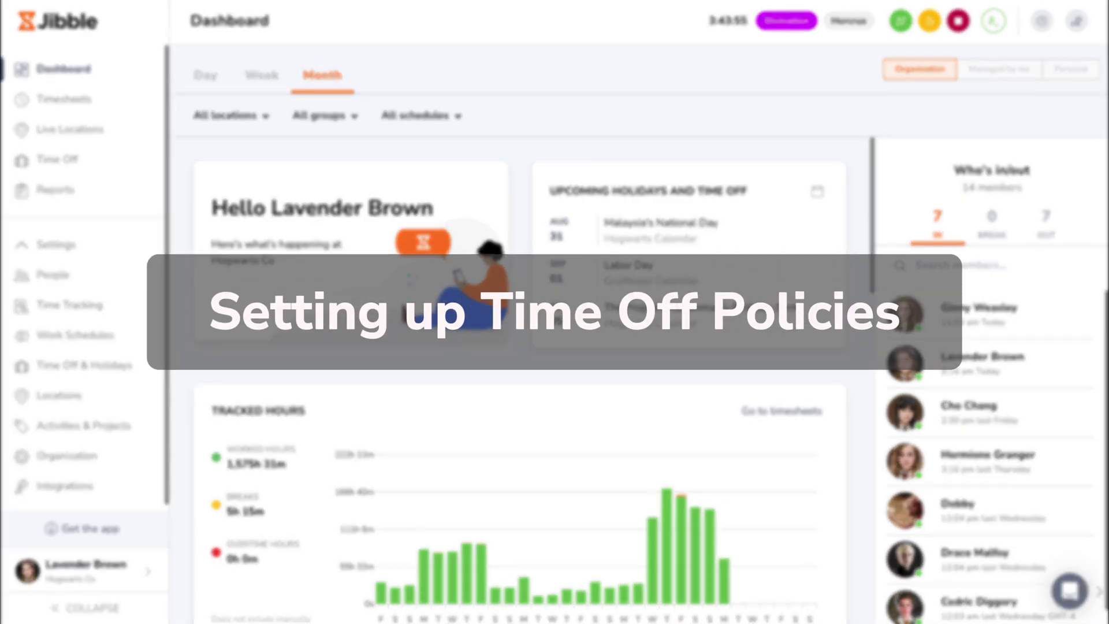
- Go to Time Off & Holidays settings and show the Time Off Policies list
left_click(139, 366)
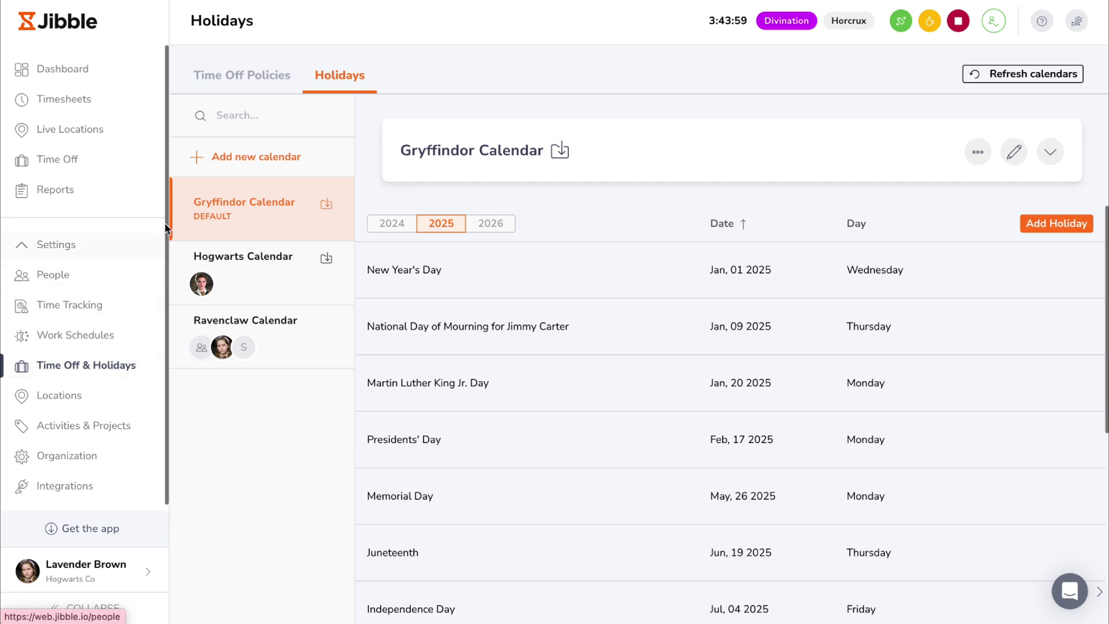
left_click(205, 84)
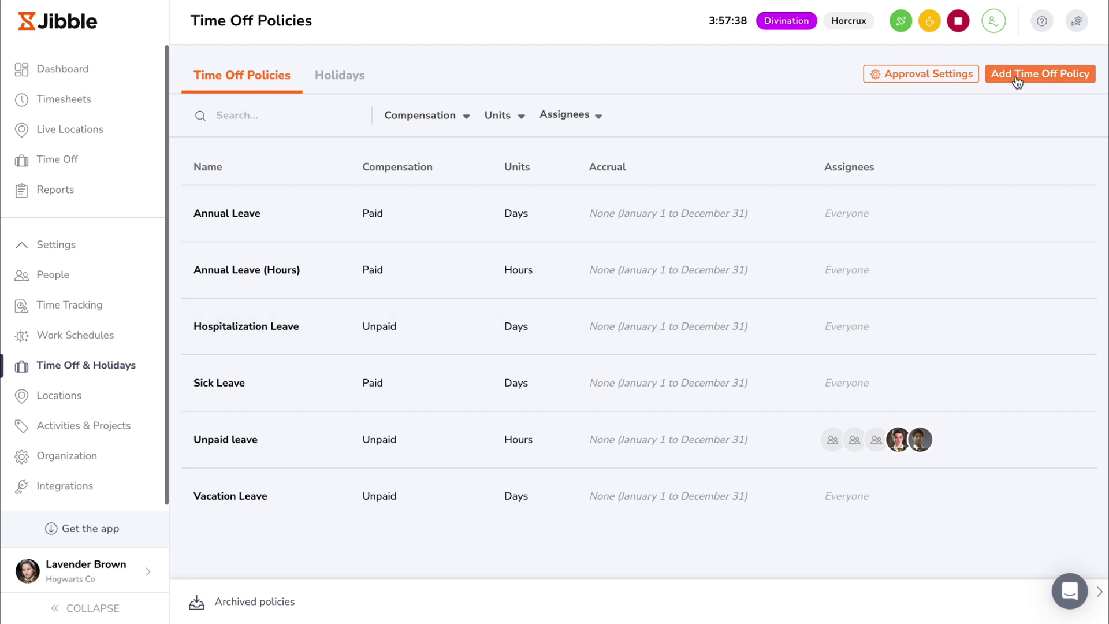
- Add a policy named 'Maternity Leave' and assign it to the second and sixth listed members
left_click(1010, 73)
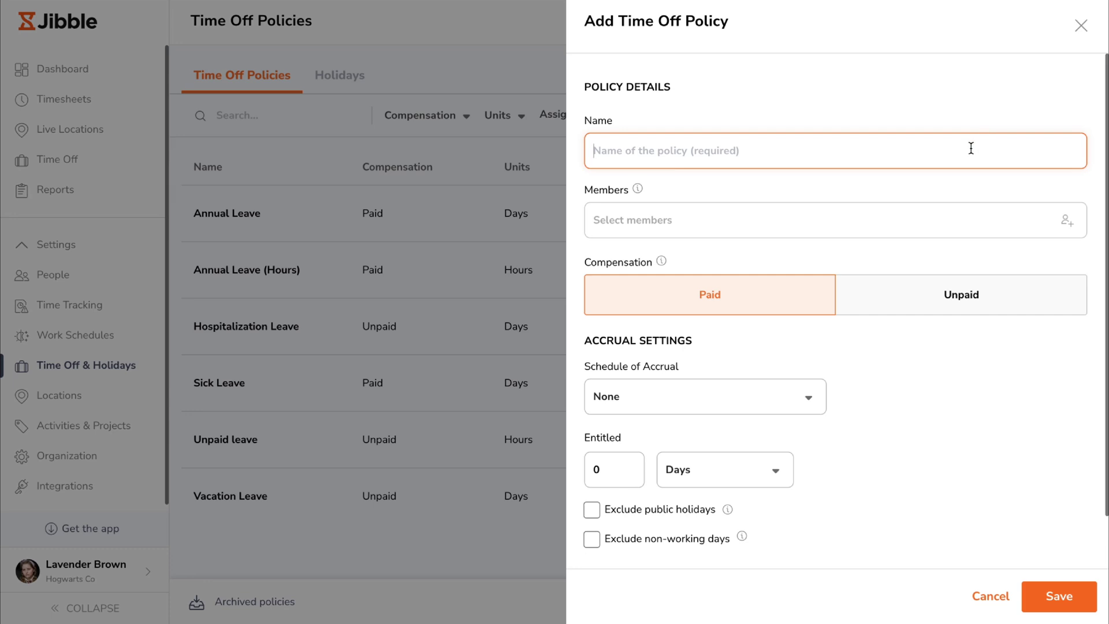
type("Maternity Leave")
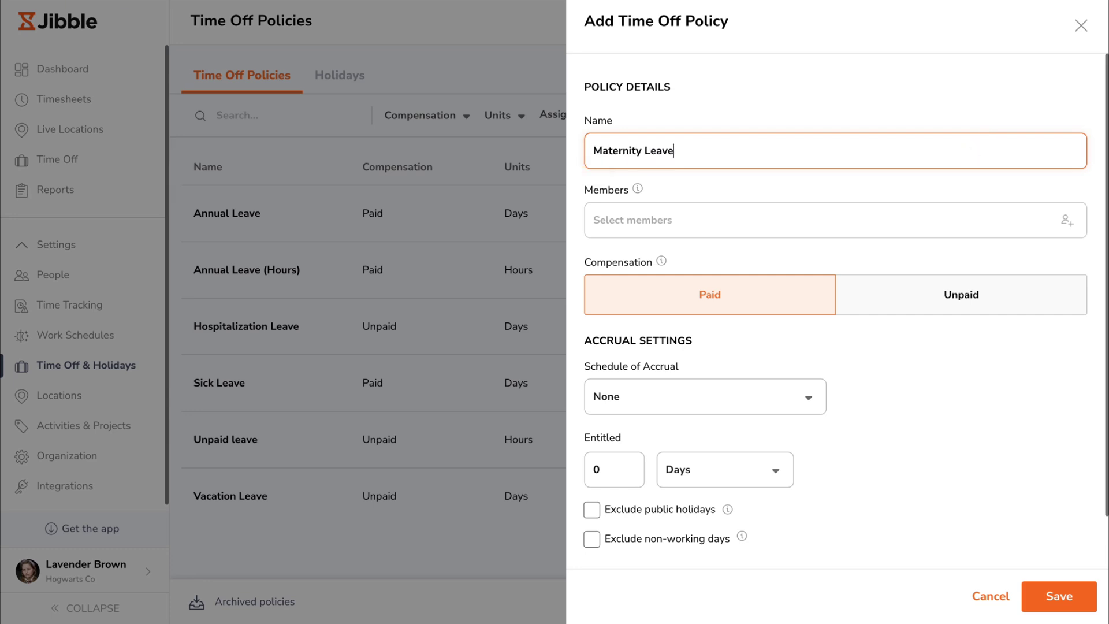
left_click(955, 223)
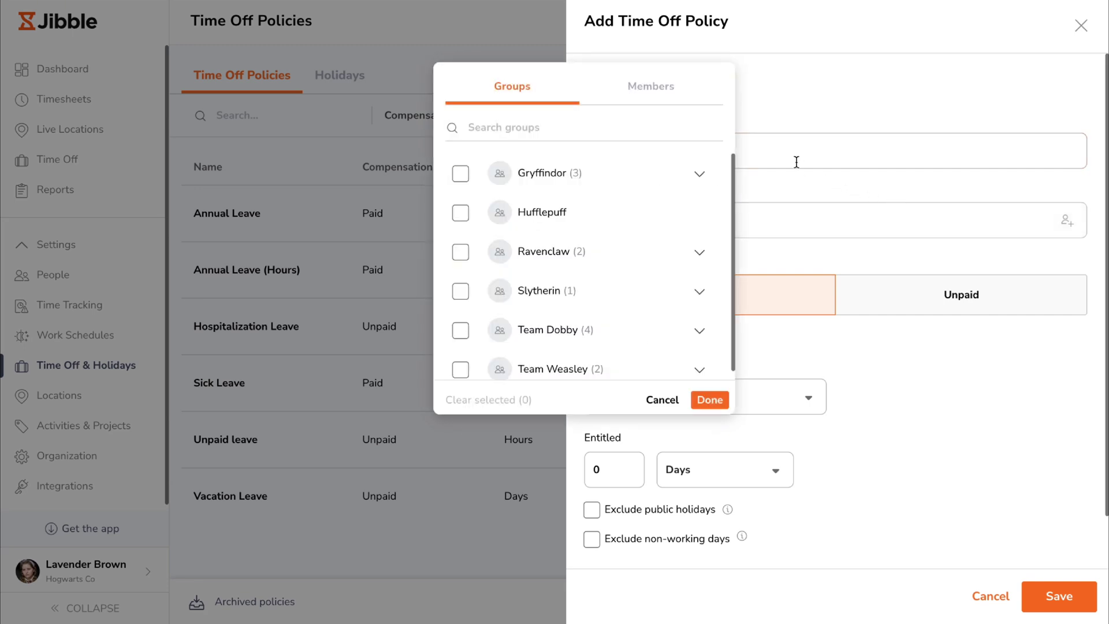
left_click(687, 101)
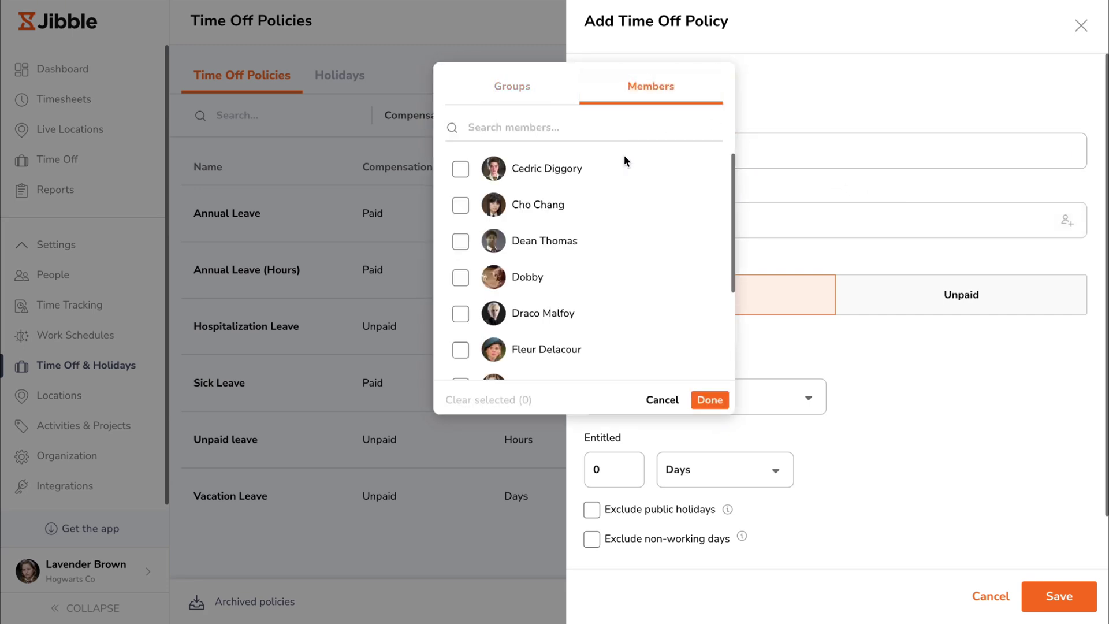
left_click(556, 218)
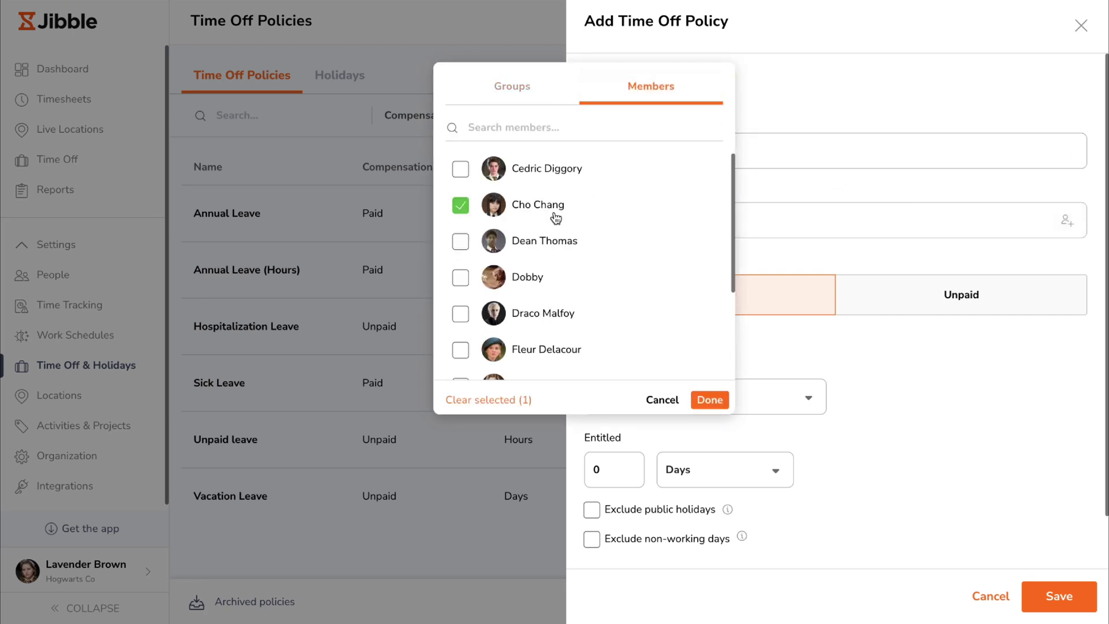
left_click(564, 350)
left_click(709, 400)
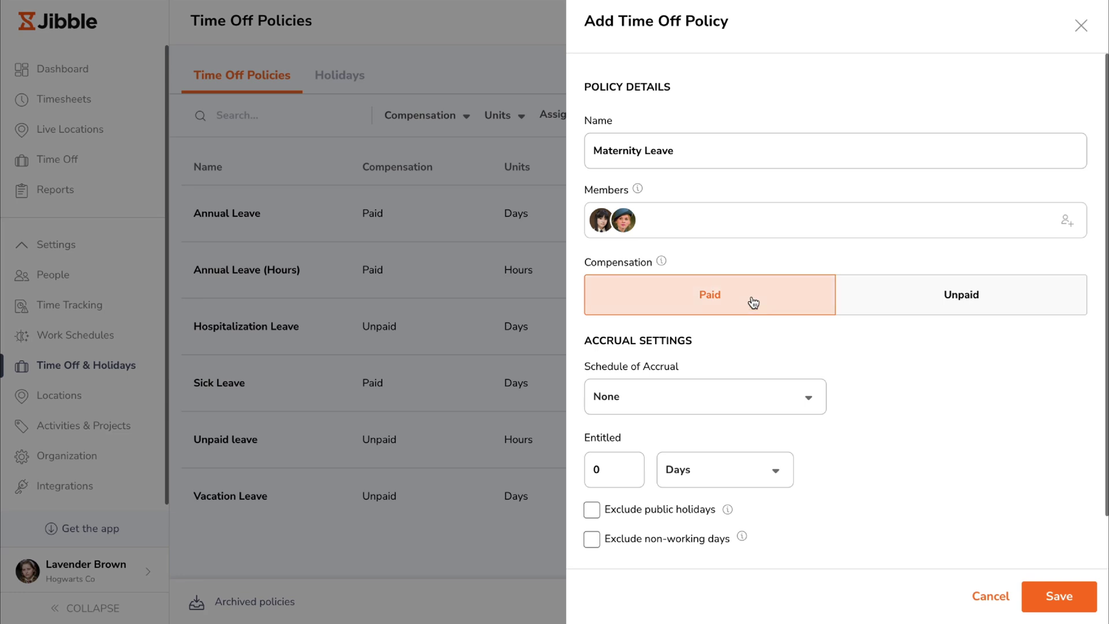
left_click(864, 296)
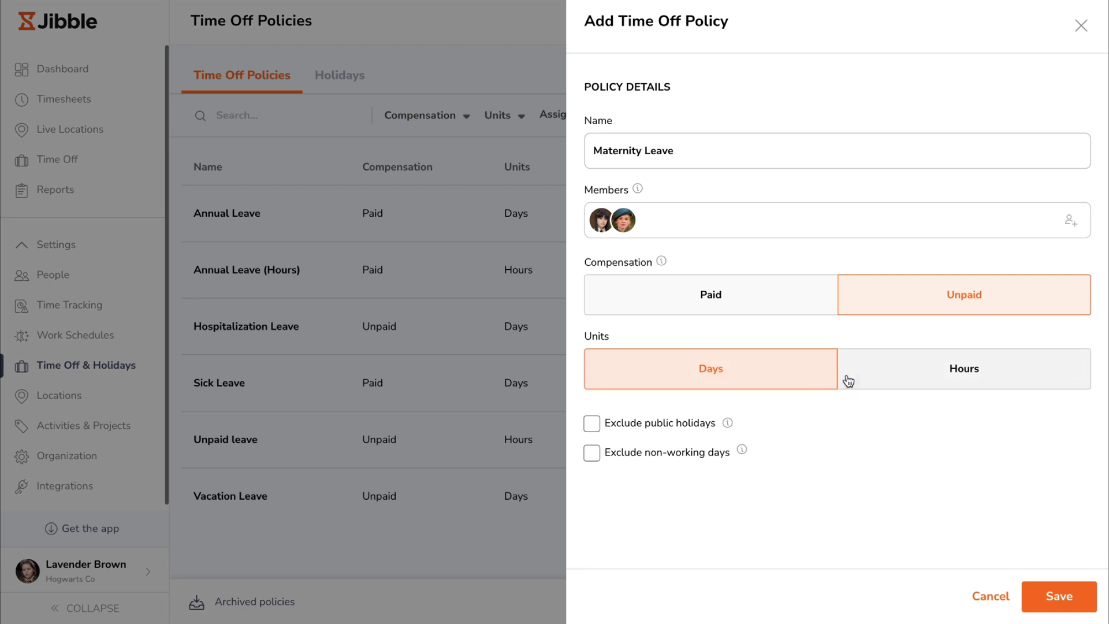
left_click(882, 378)
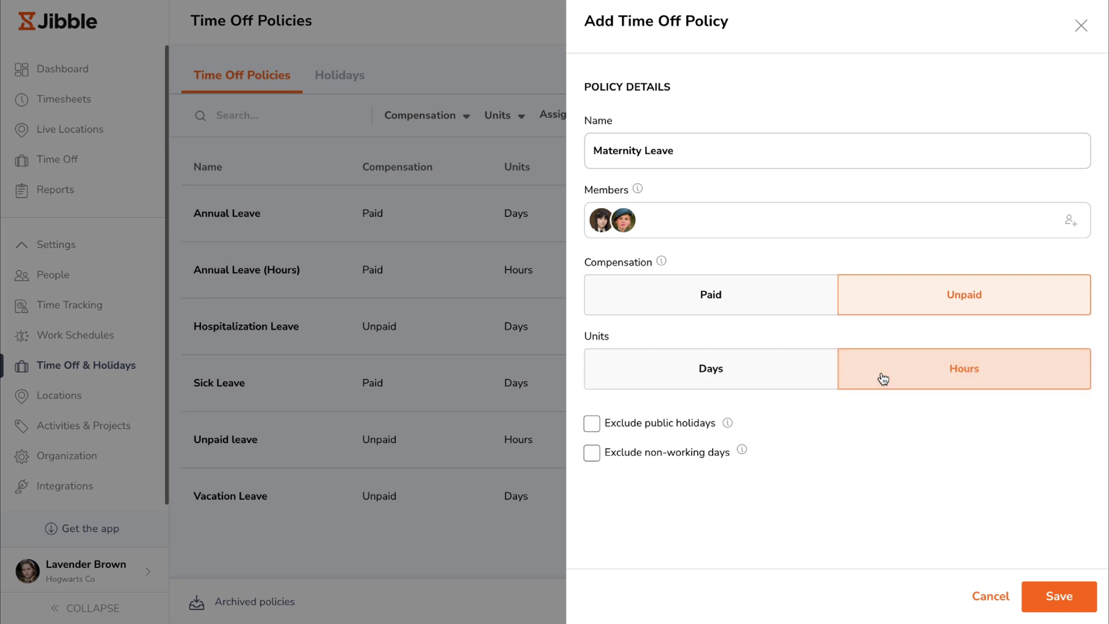
left_click(597, 433)
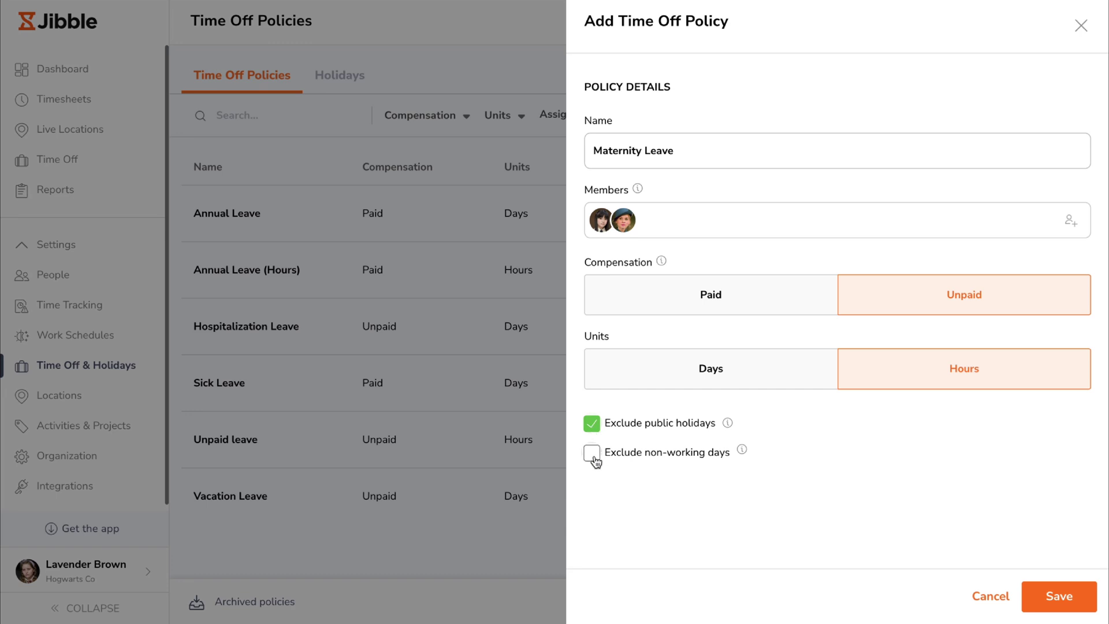
left_click(595, 462)
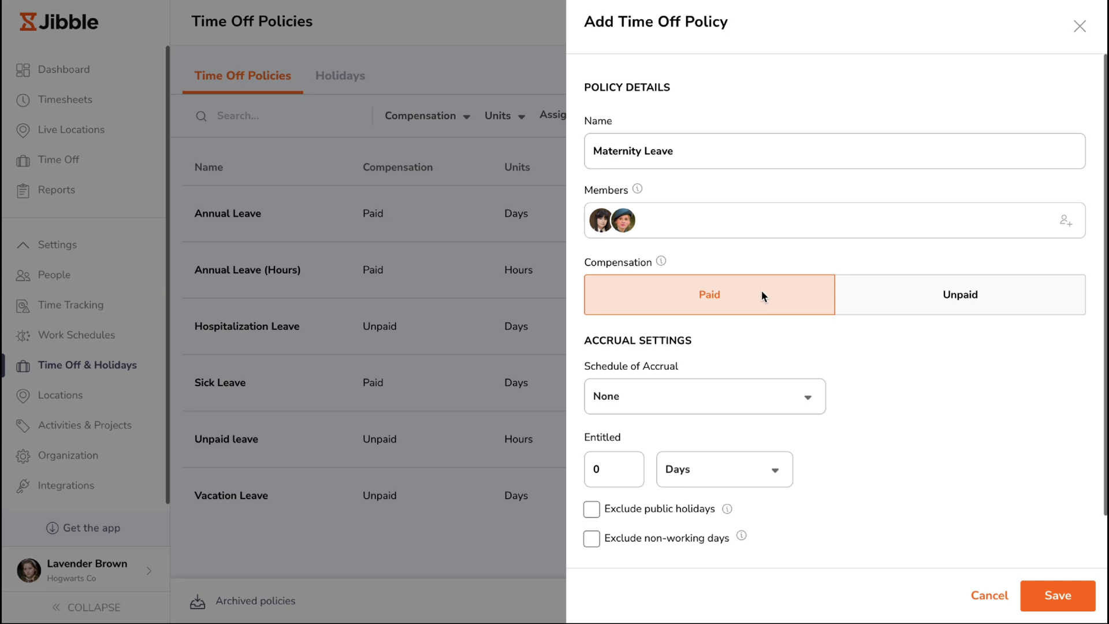
- Keep the accrual schedule at None and enter an entitlement of 12 days
left_click(768, 401)
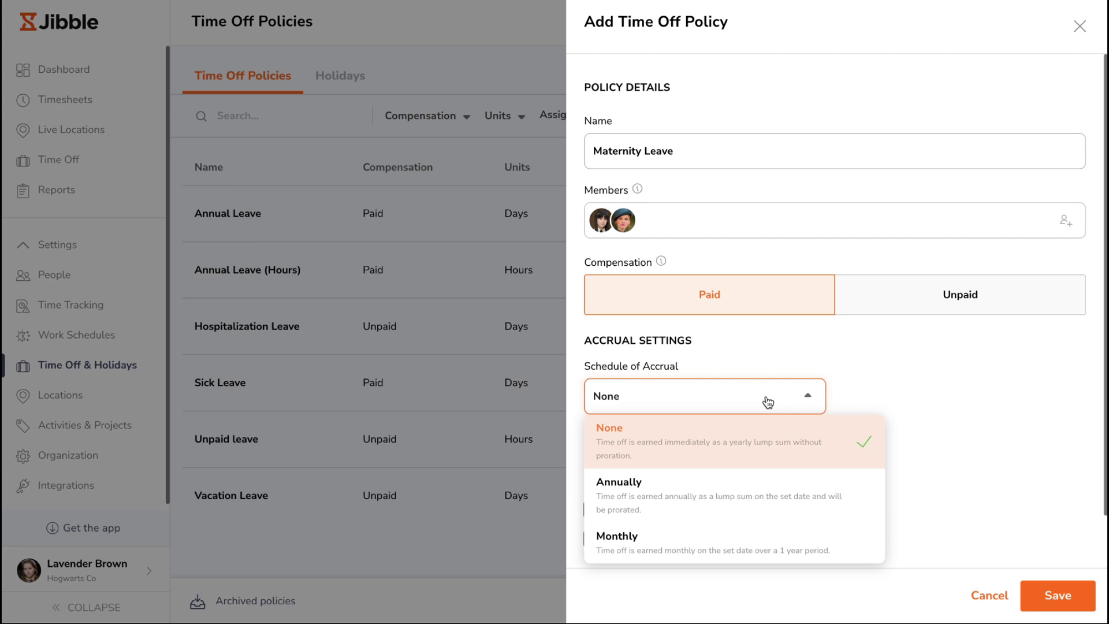
left_click(804, 435)
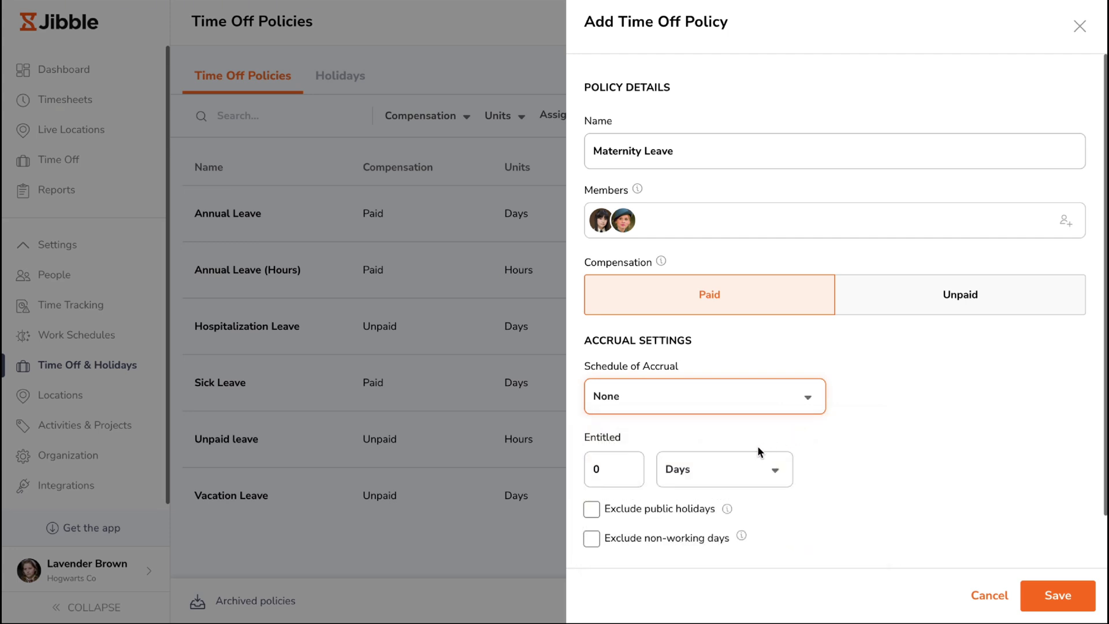
left_click(715, 474)
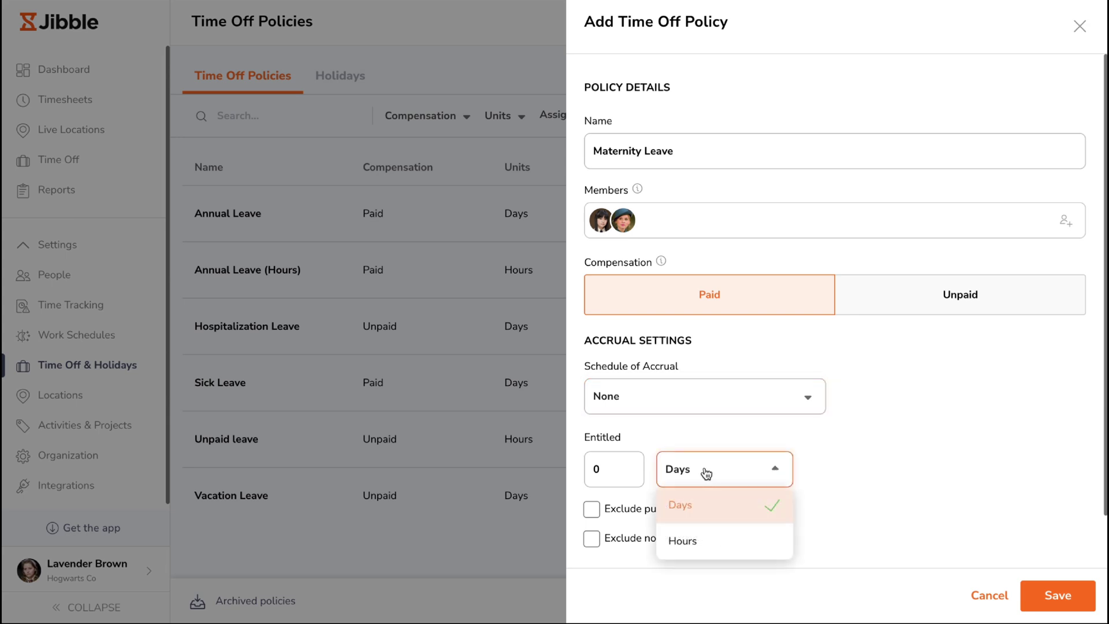
left_click(634, 469)
type("12")
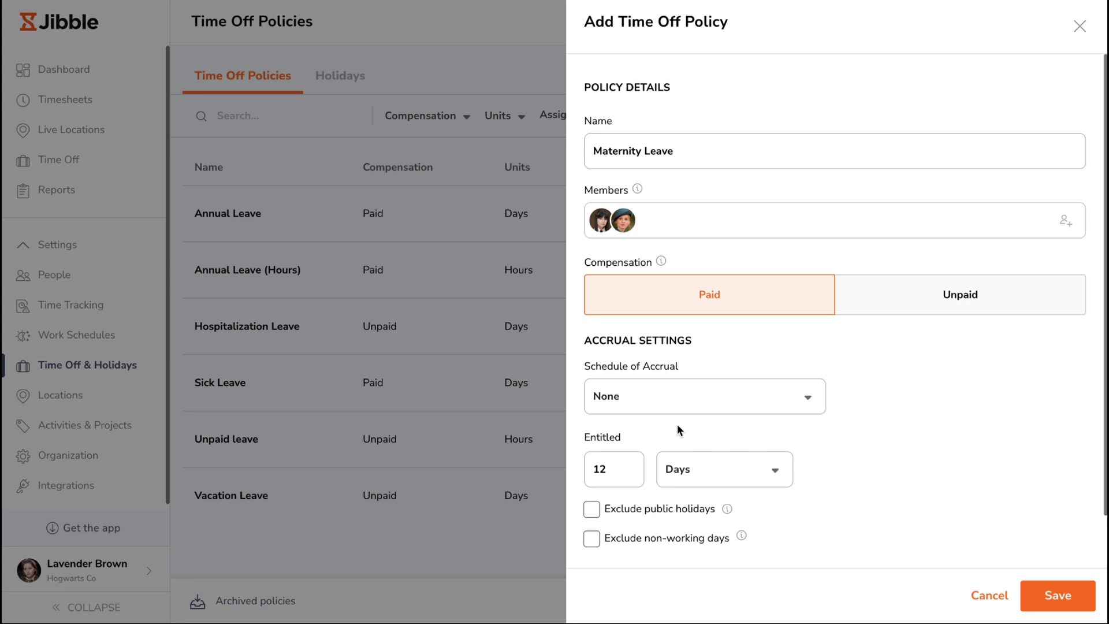
left_click(703, 399)
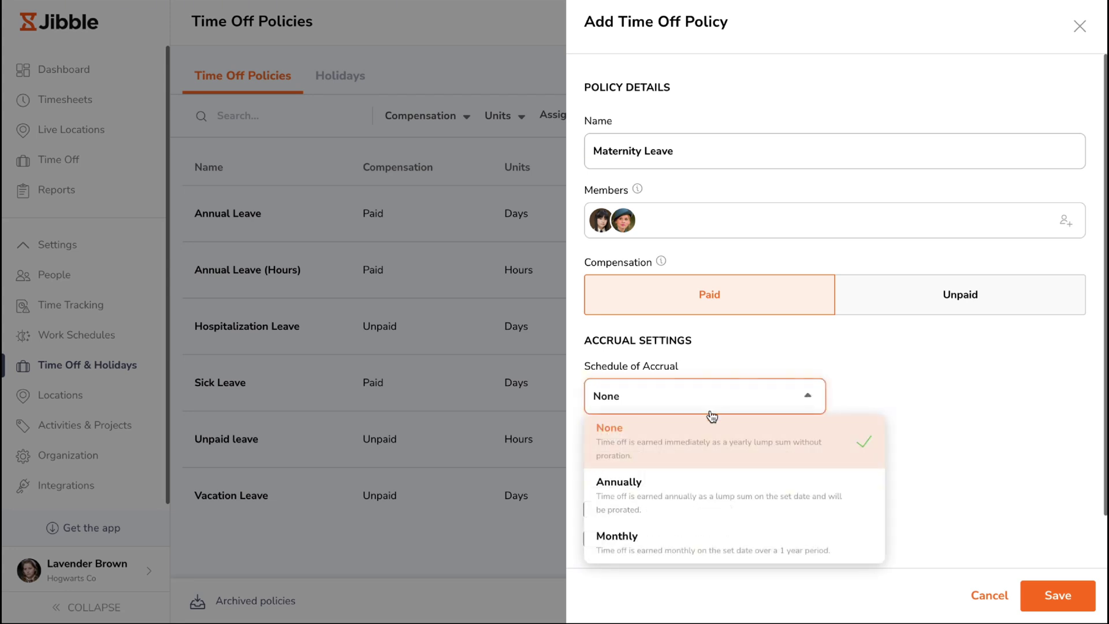
- Set accrual to Monthly from Joined Date, with a 60-day wait and accrual at month End
left_click(742, 510)
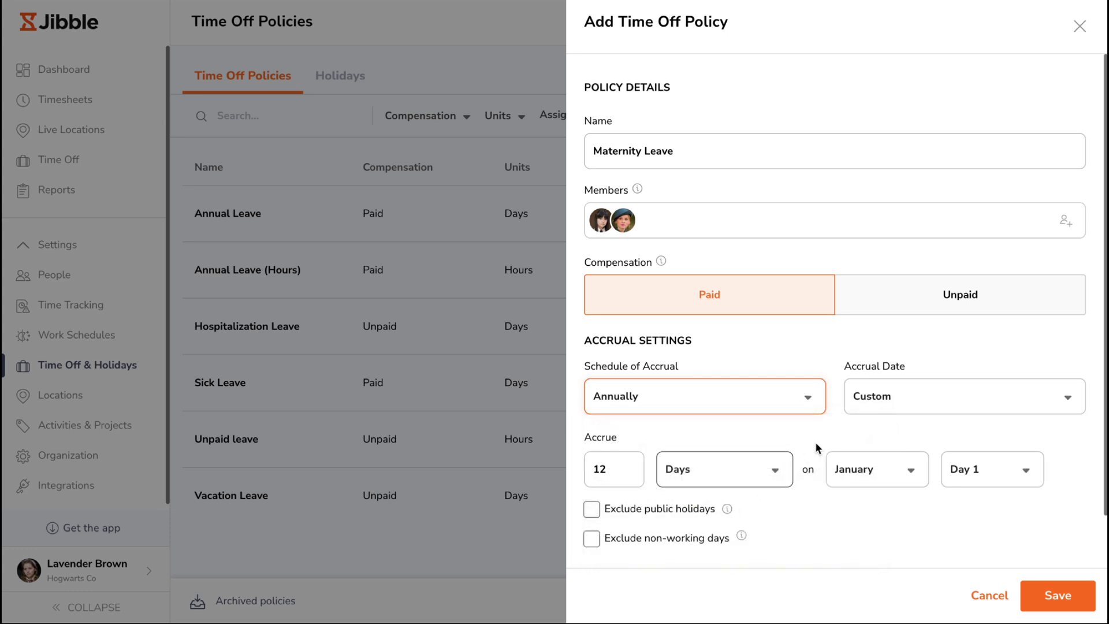
left_click(862, 413)
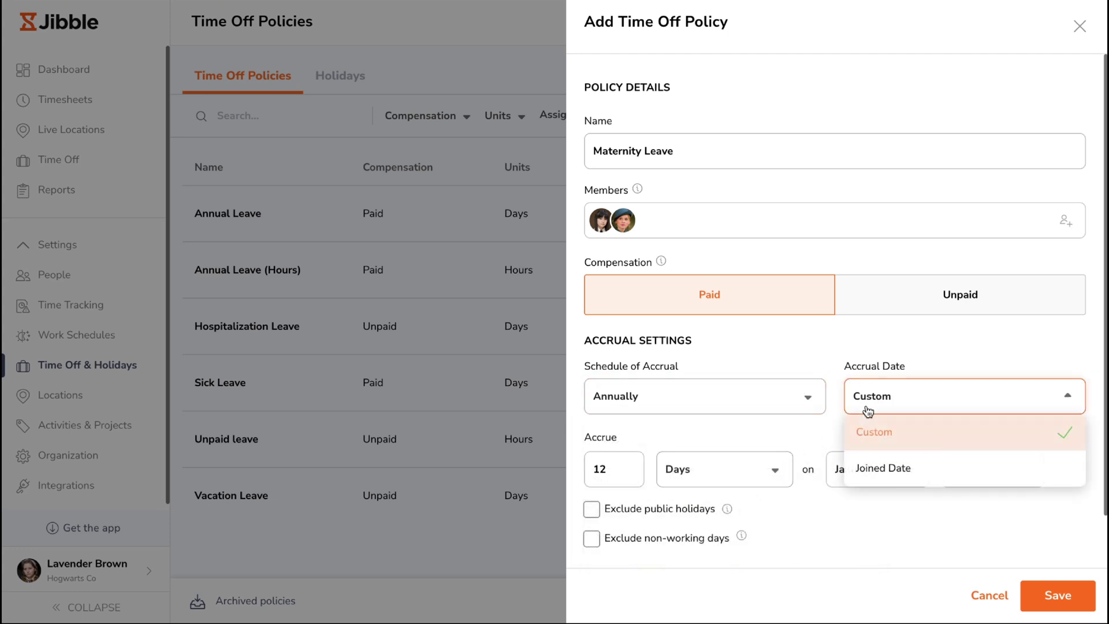
left_click(911, 472)
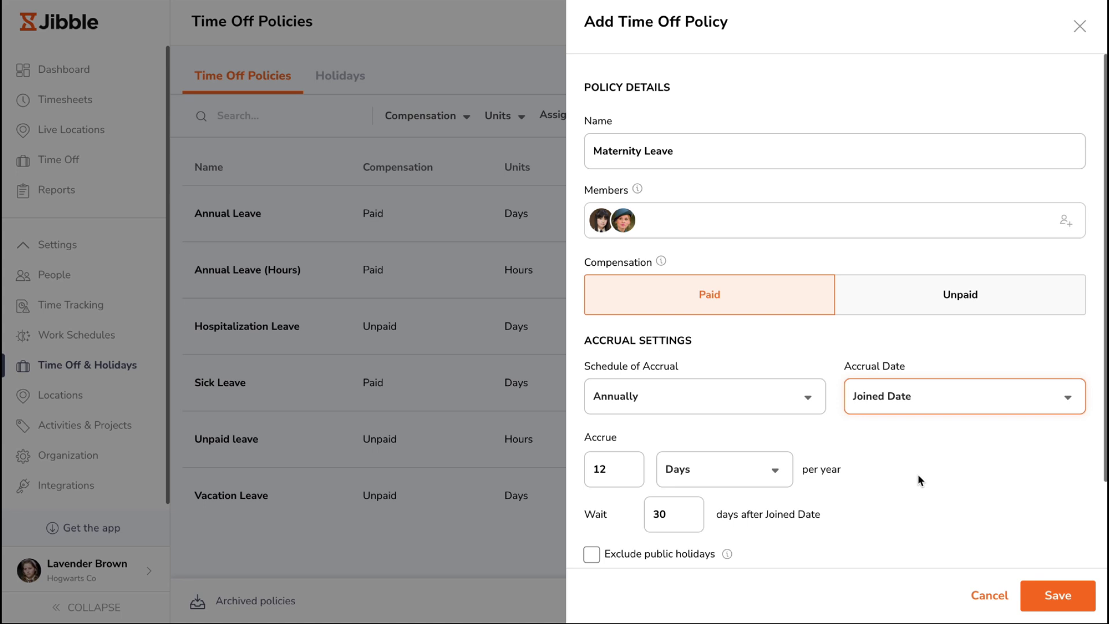
double_click(690, 516)
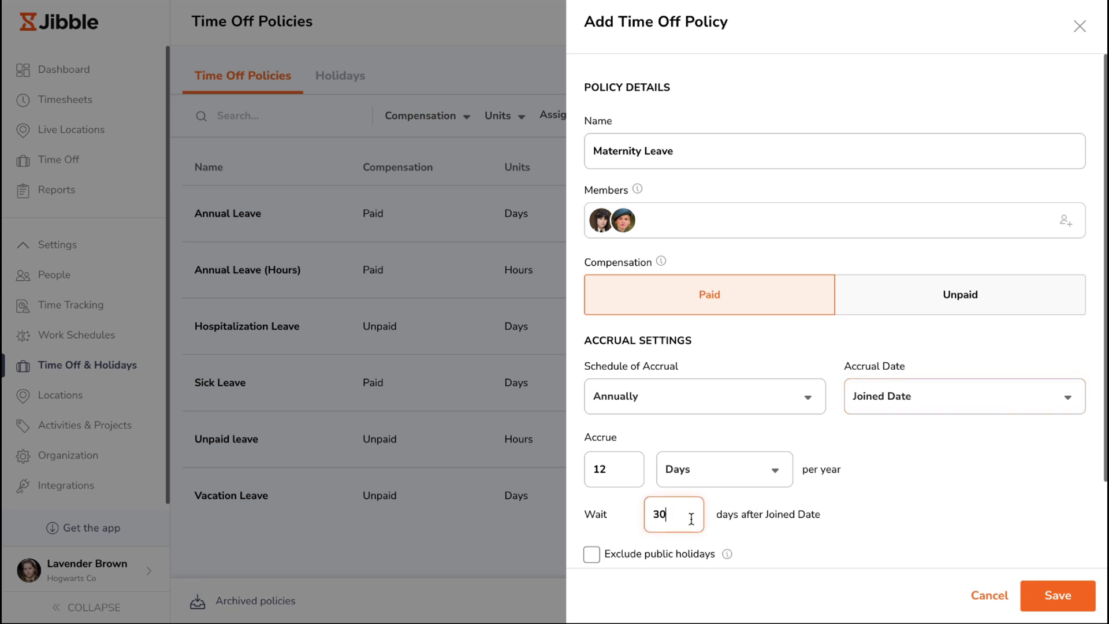
type("60")
left_click(750, 399)
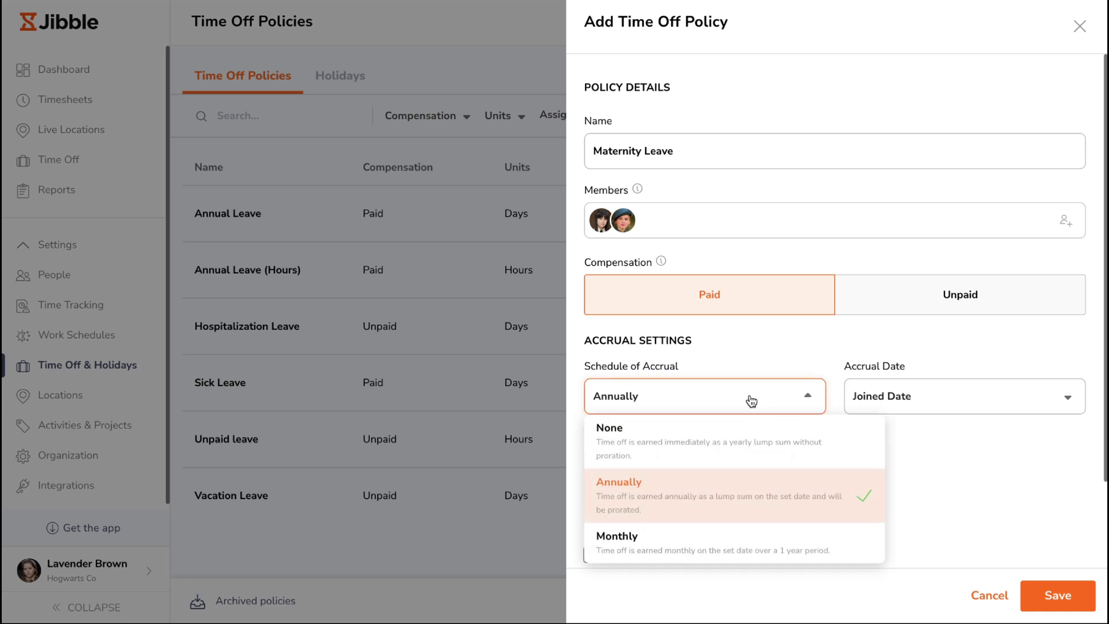
left_click(773, 546)
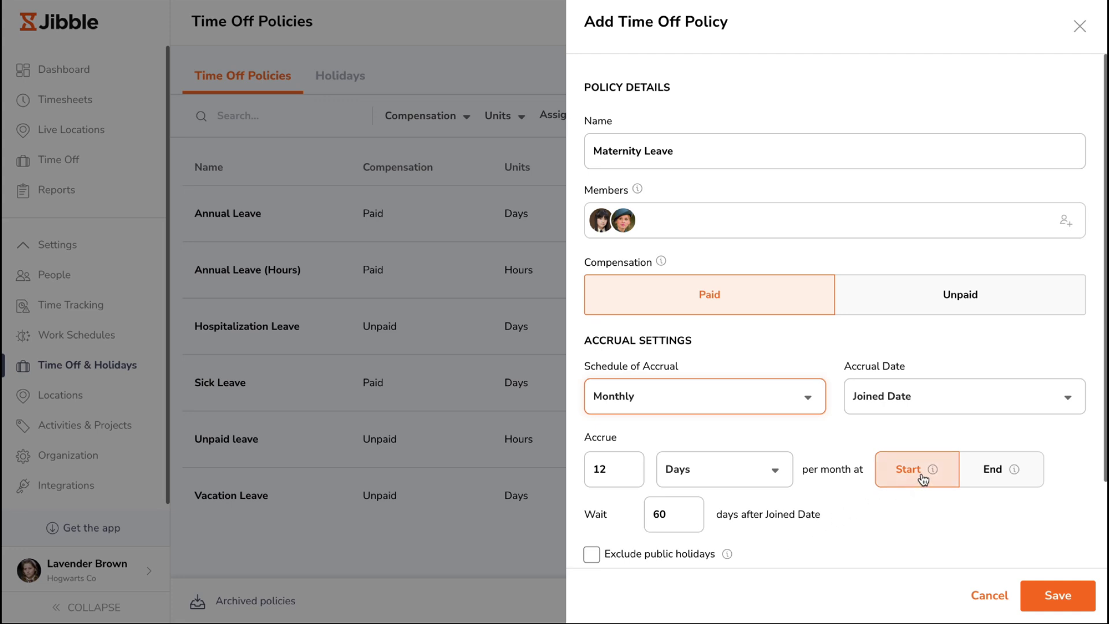
left_click(992, 471)
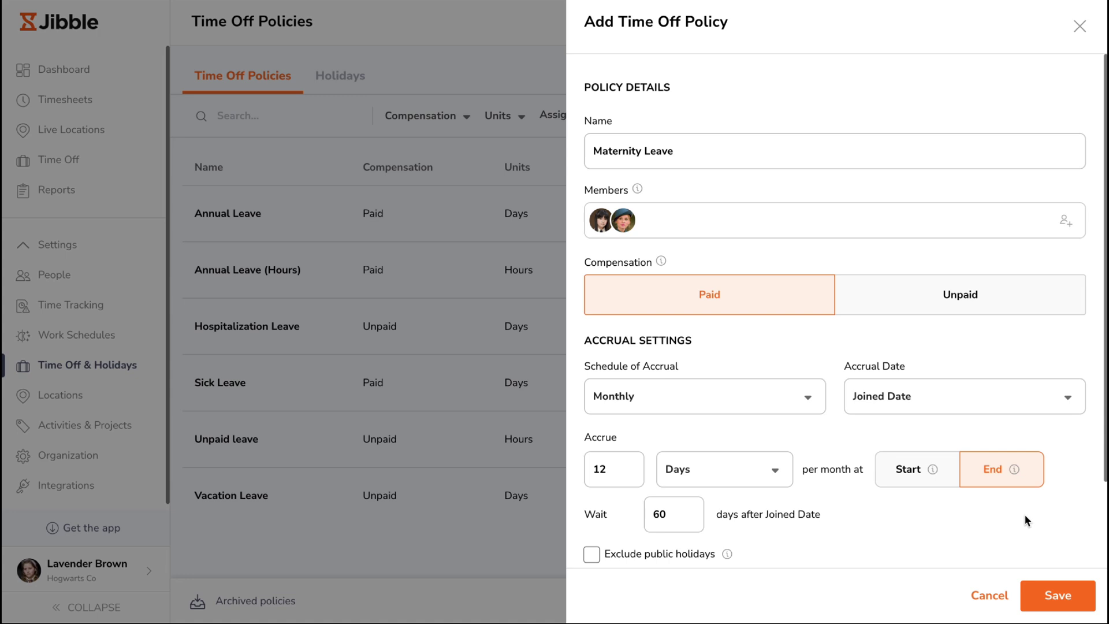
- Allow carry forward of up to 5 days expiring after 6 months, and save the policy
scroll(1025, 515, "down", 2)
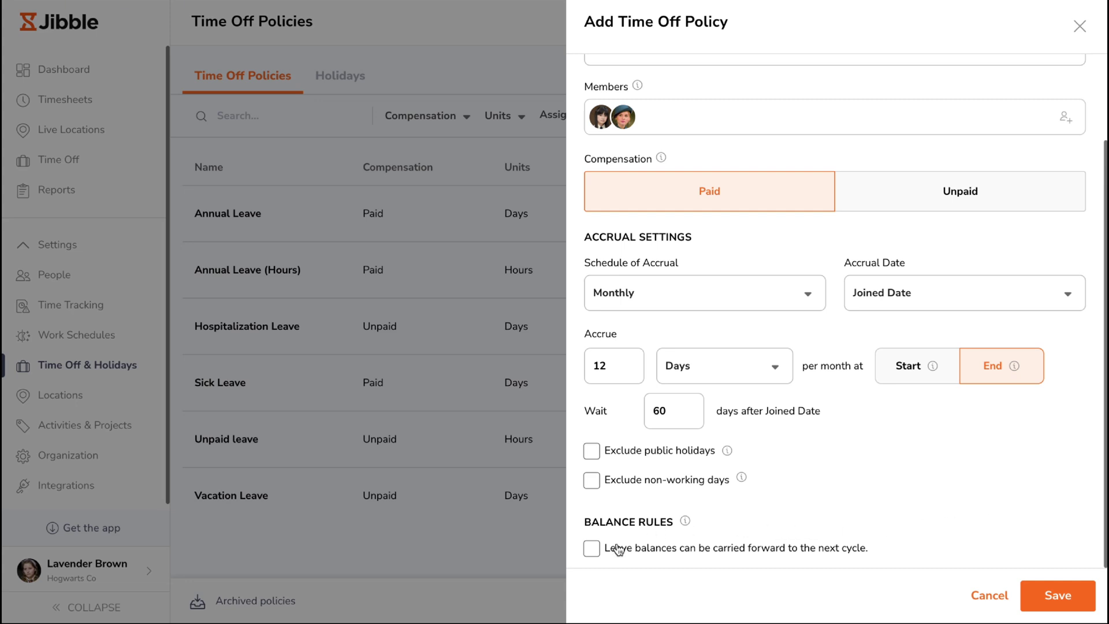
left_click(592, 549)
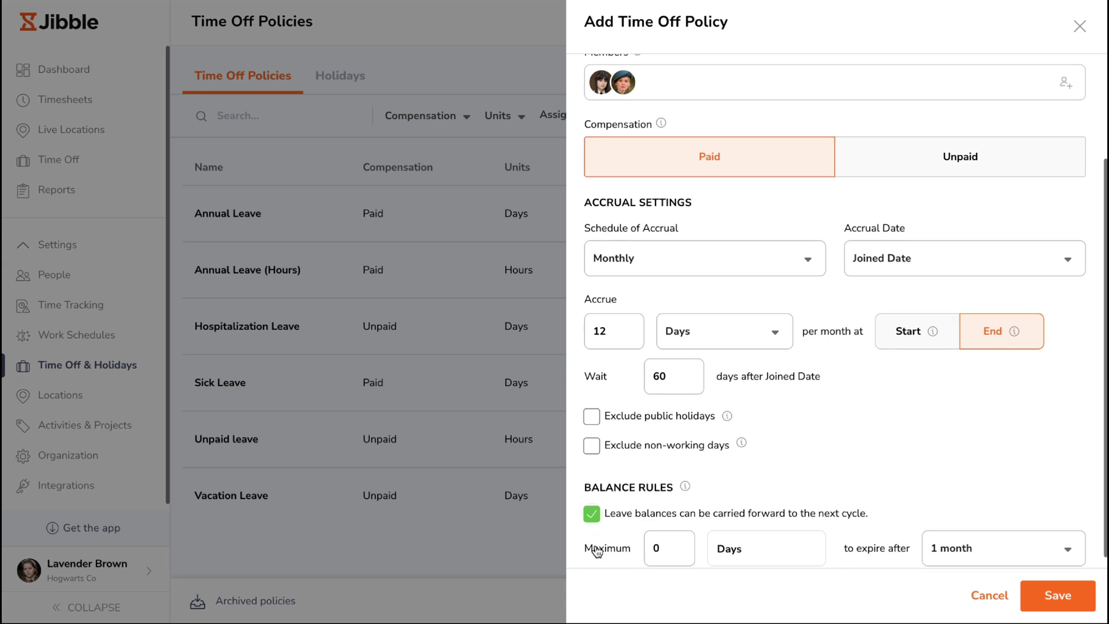
left_click(666, 531)
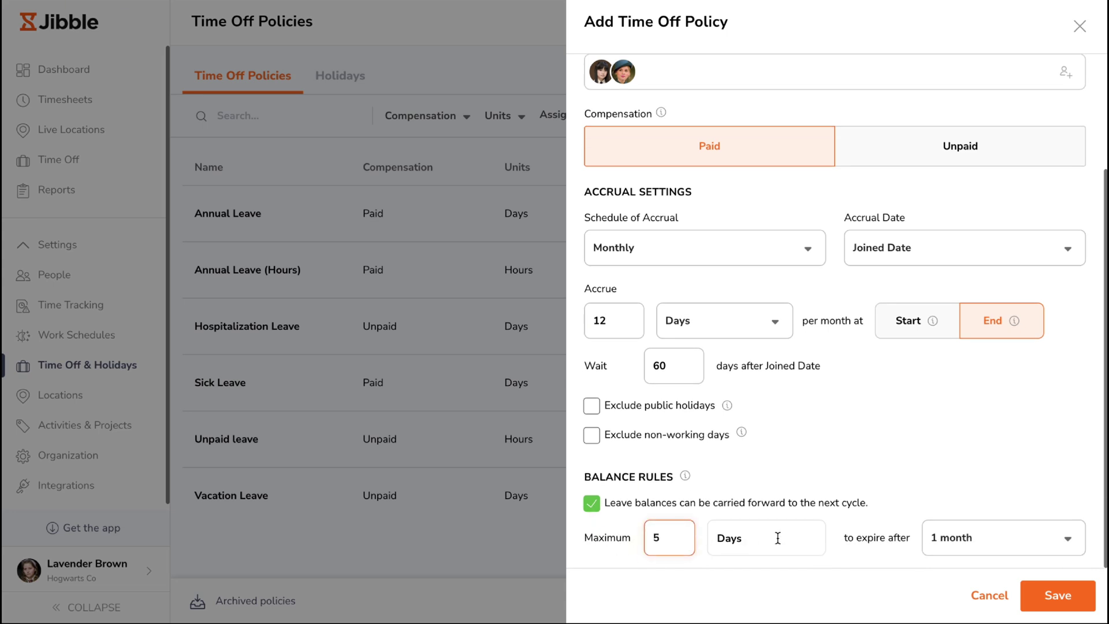
left_click(924, 546)
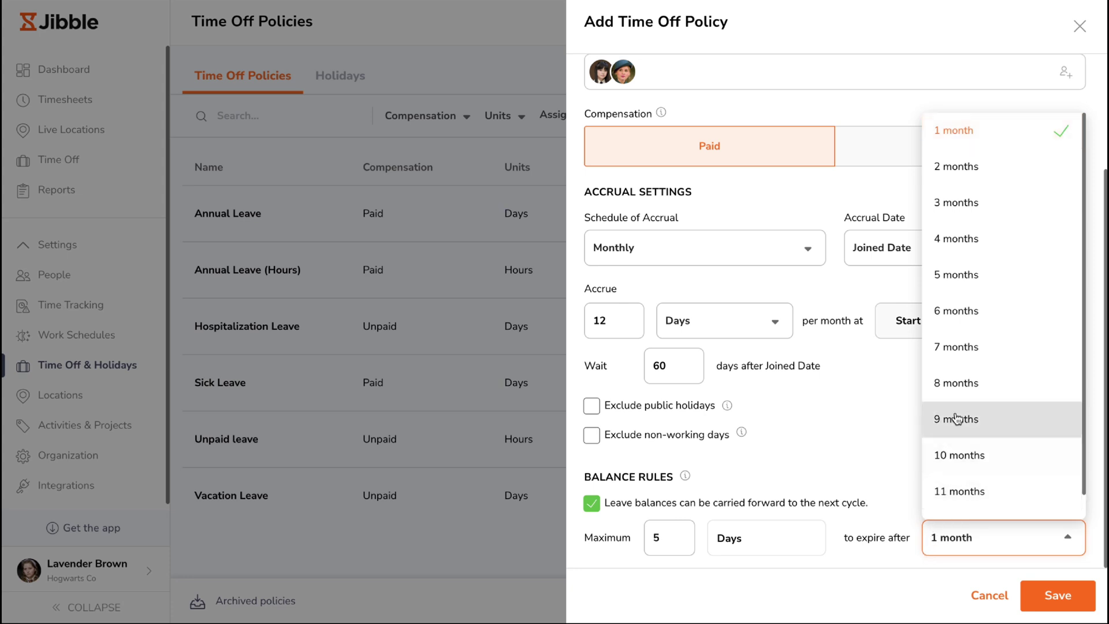
left_click(978, 322)
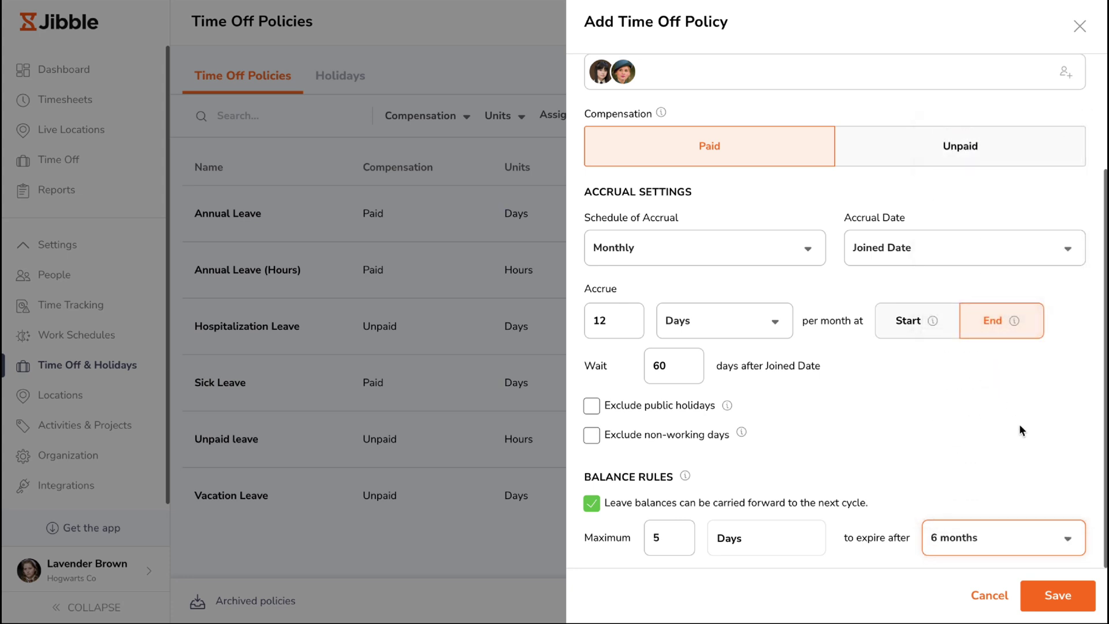
left_click(1050, 611)
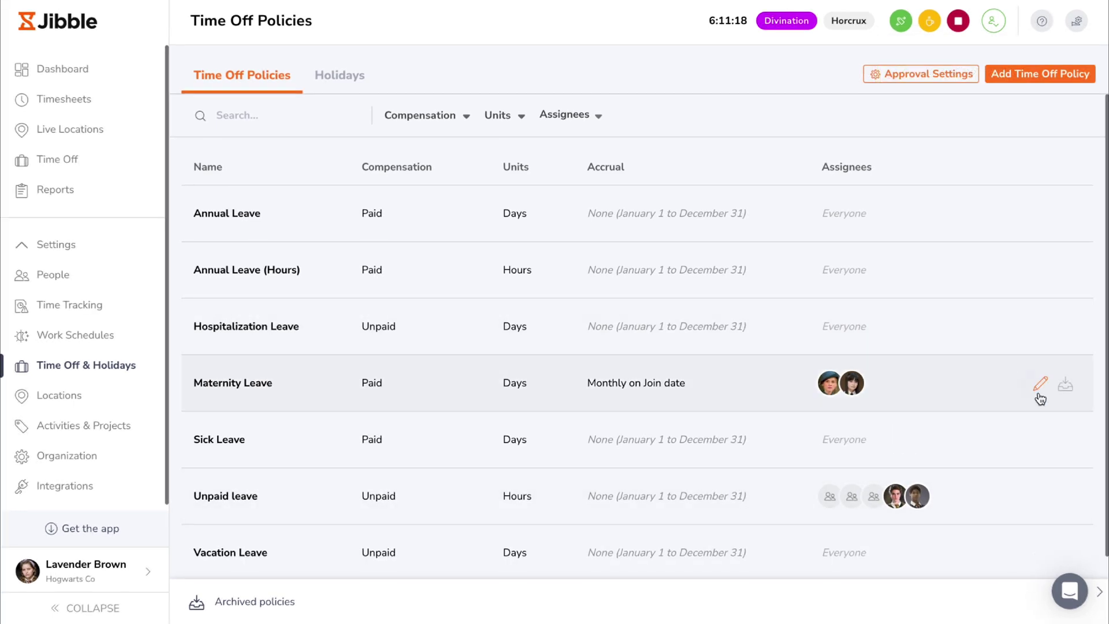
- Archive the Maternity Leave policy and check that it appears under Archived policies
left_click(1040, 392)
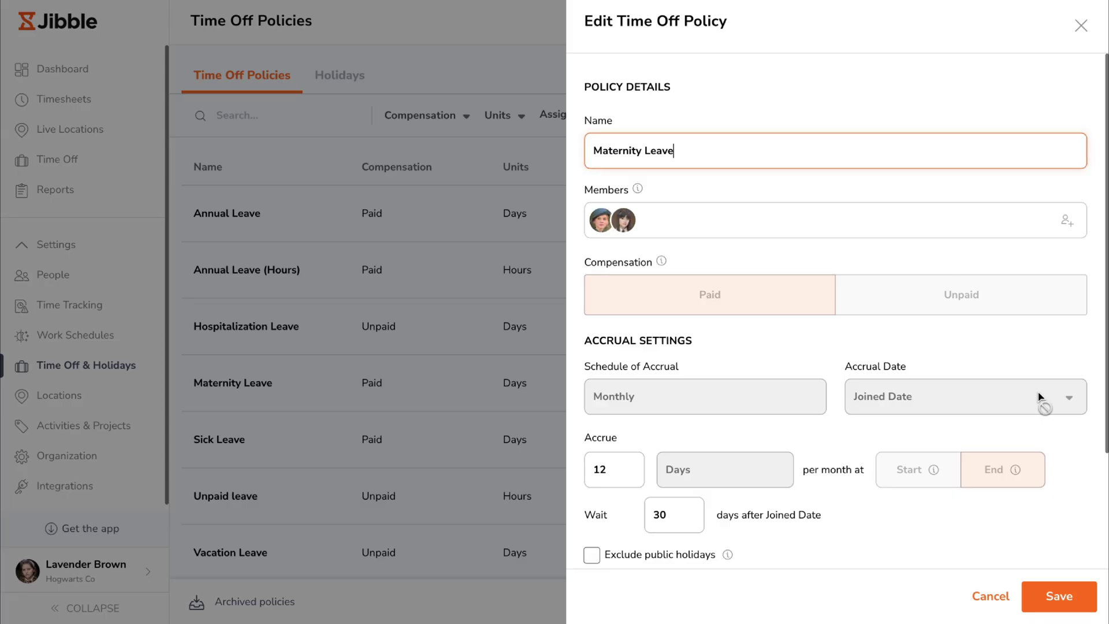
scroll(1001, 340, "down", 3)
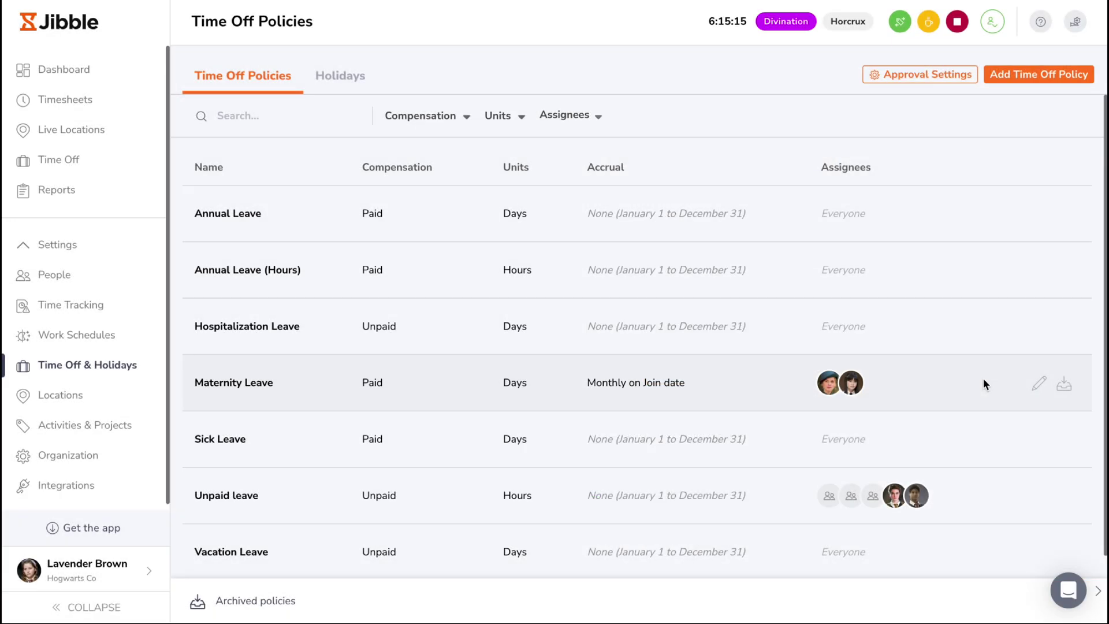
left_click(1065, 387)
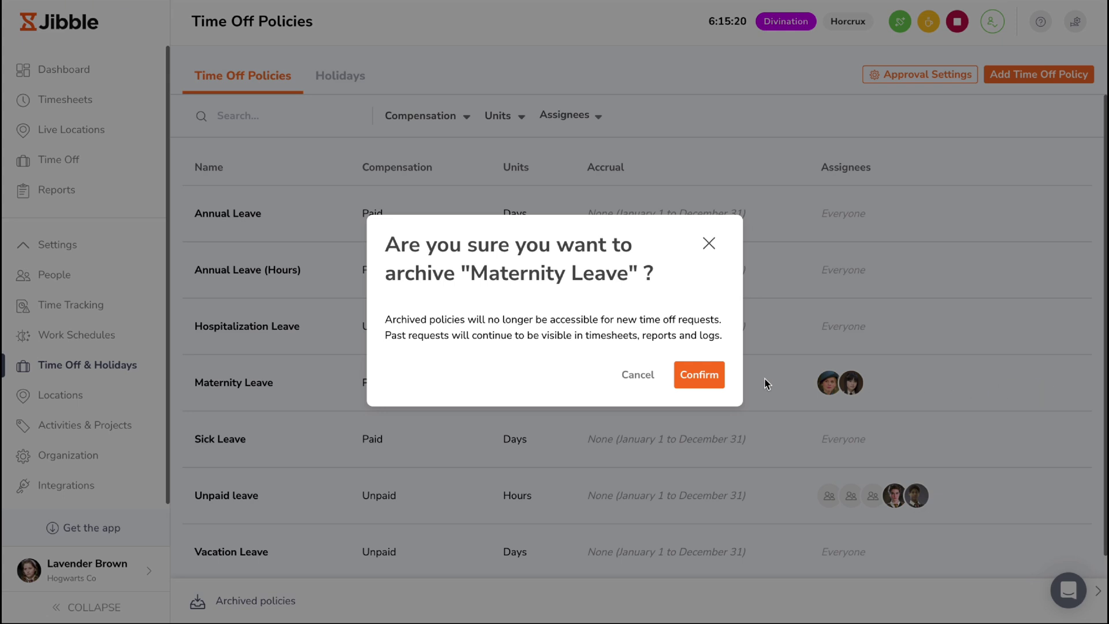
left_click(720, 381)
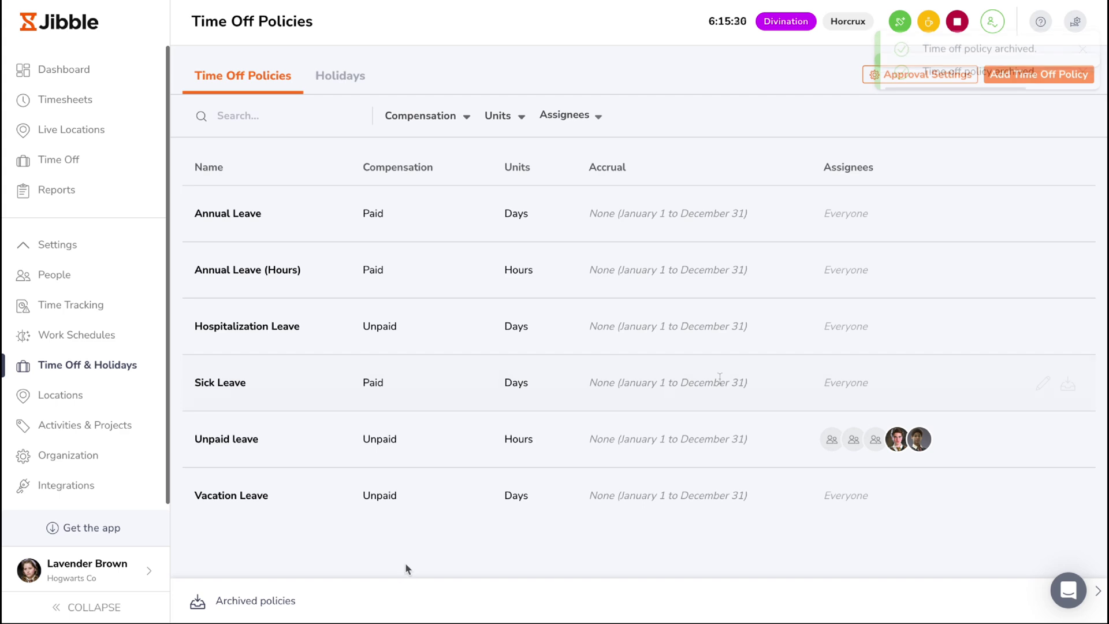
left_click(298, 614)
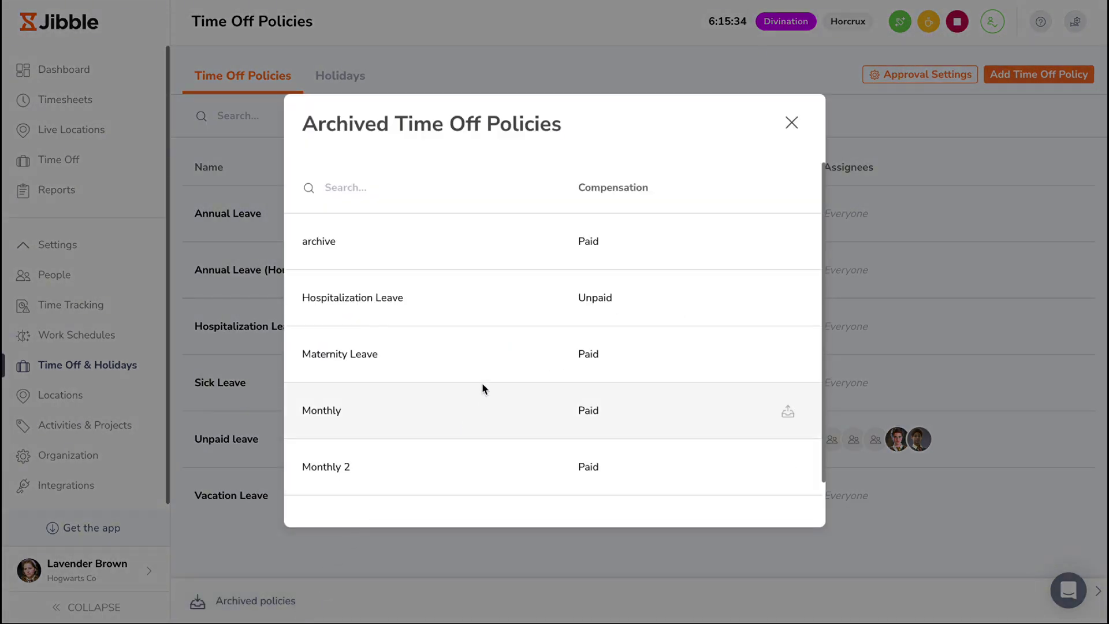
scroll(521, 300, "down", 1)
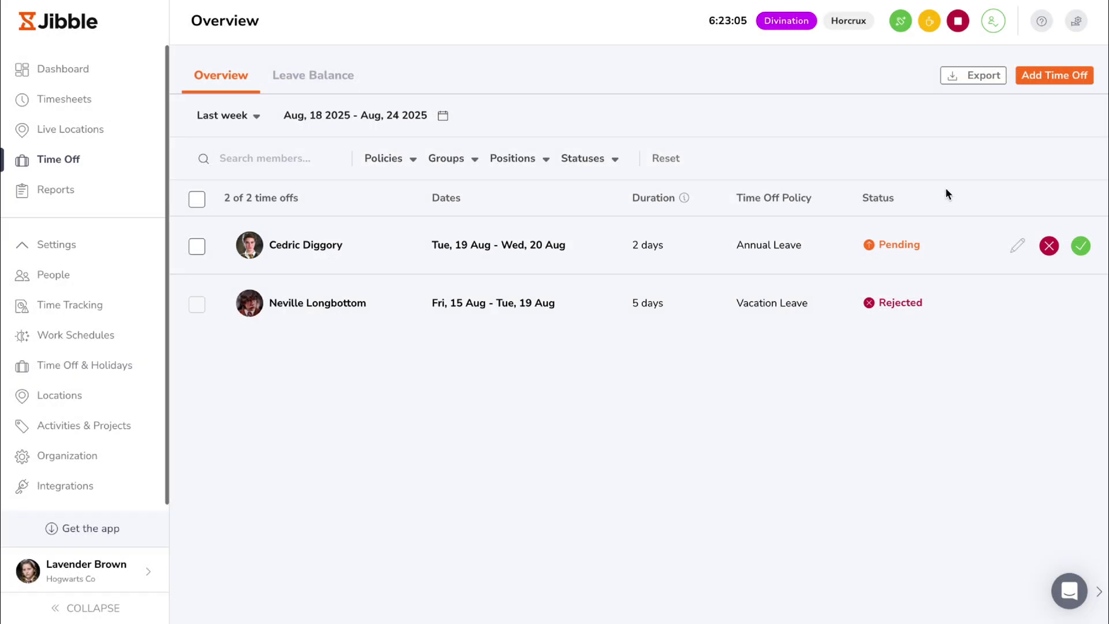
- Enable multi-level approvals with Group Managers as first level and Admins as second level
left_click(953, 262)
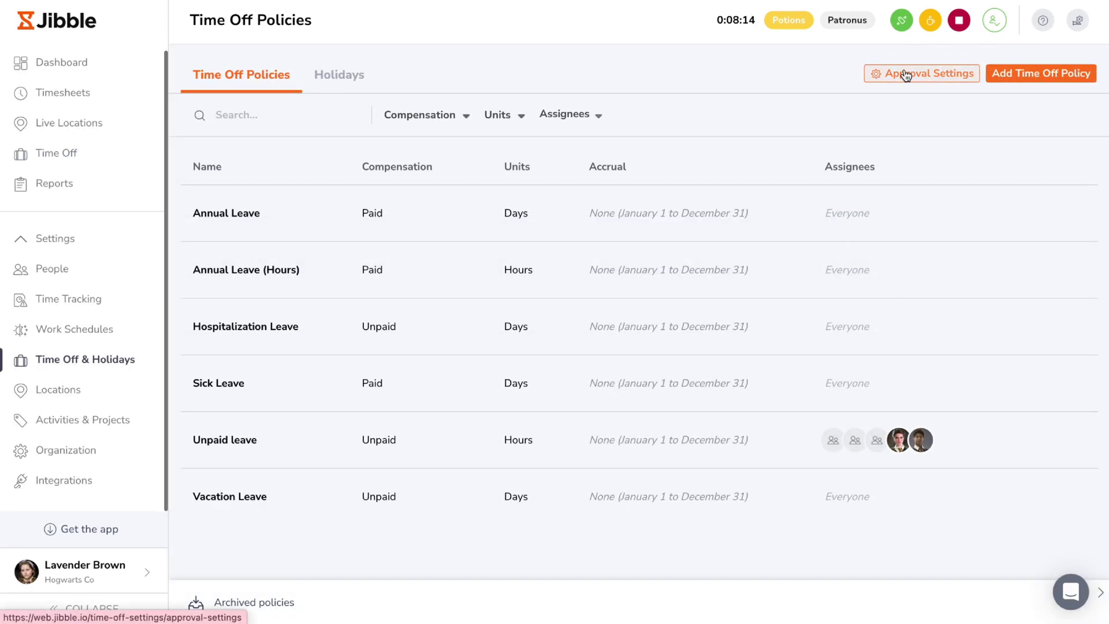
left_click(905, 76)
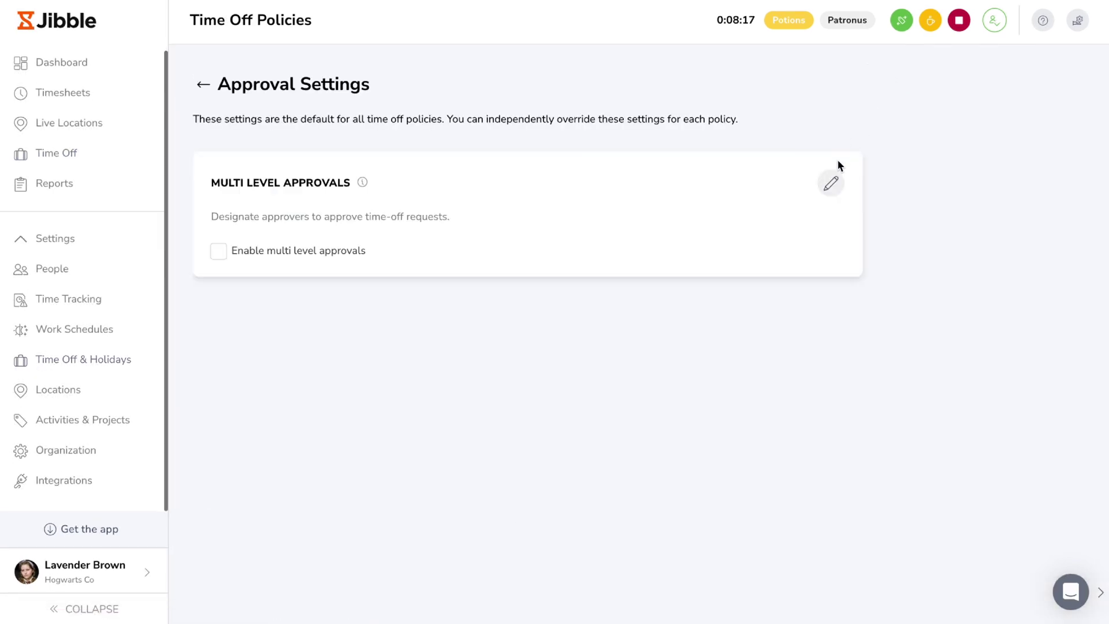
left_click(822, 188)
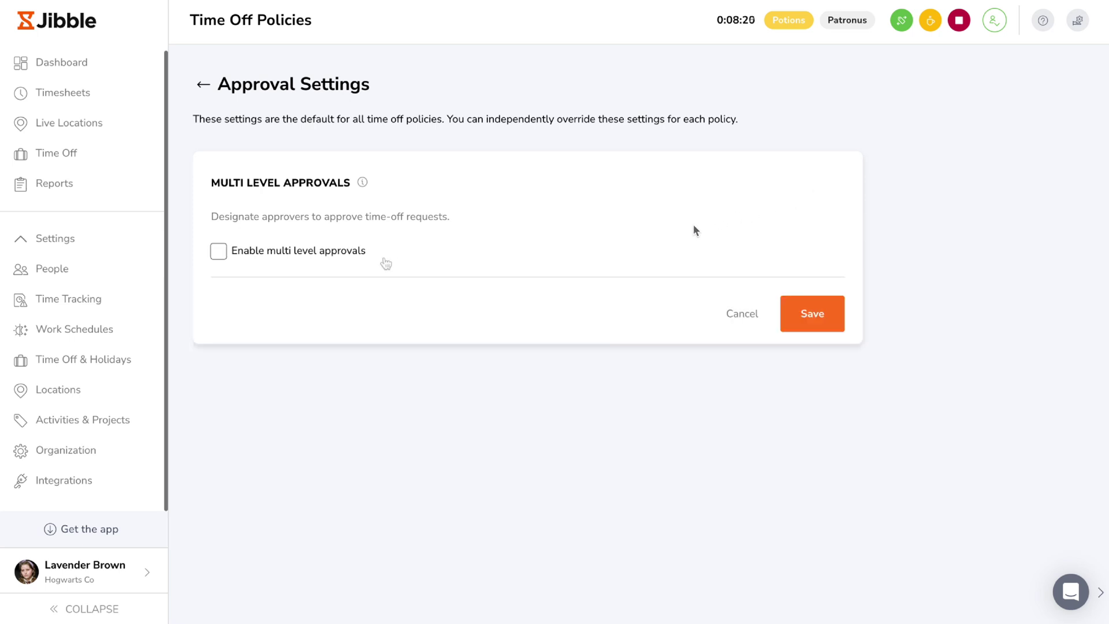
left_click(227, 257)
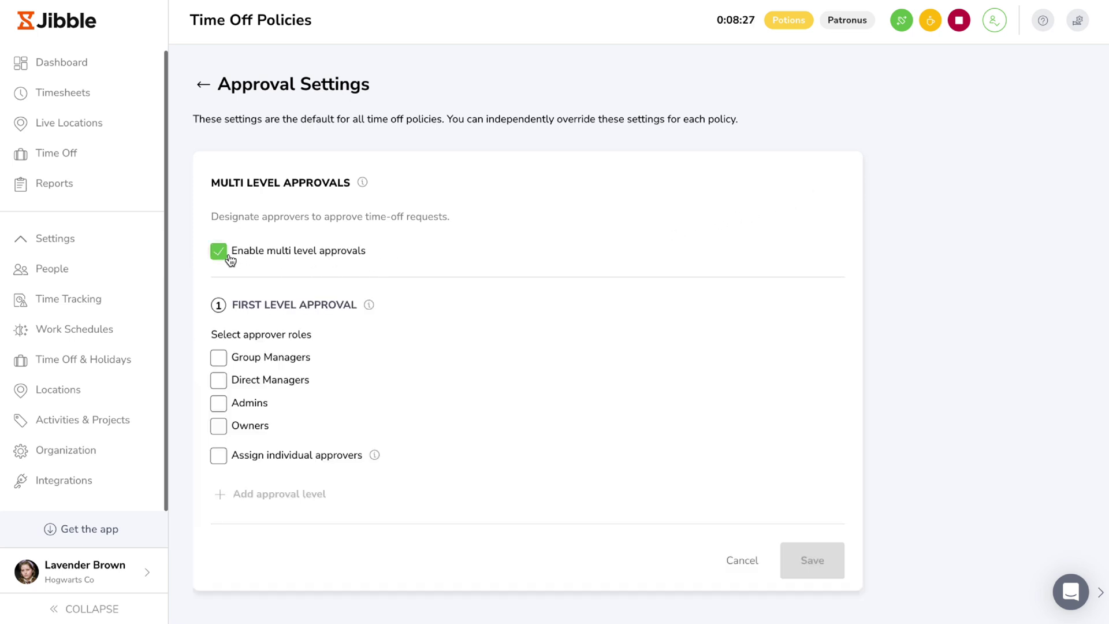
left_click(224, 362)
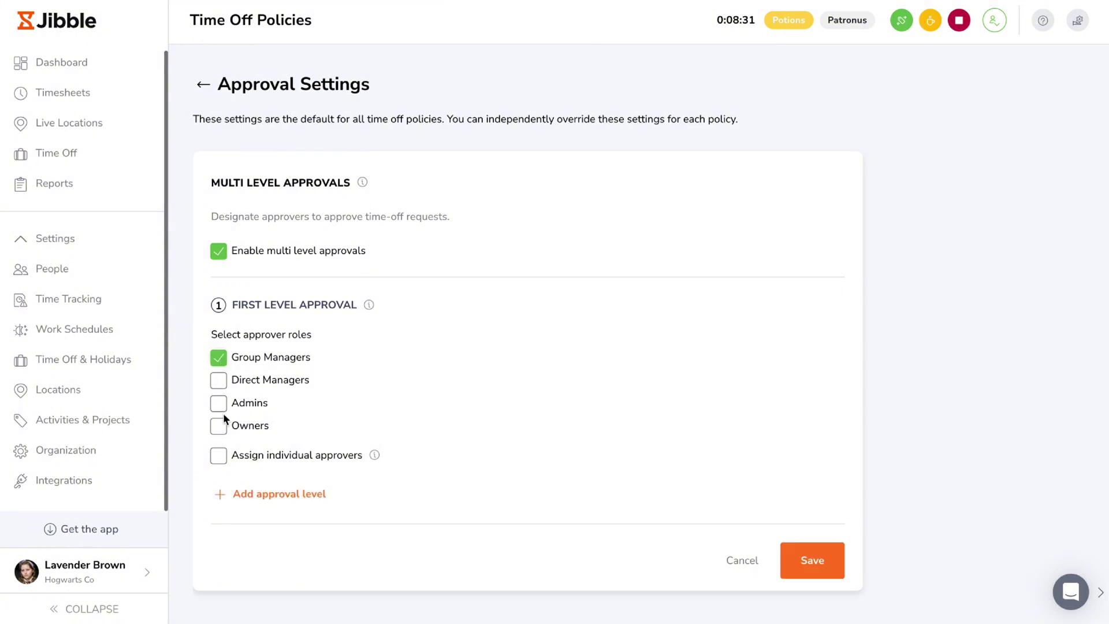
left_click(226, 495)
scroll(226, 497, "down", 4)
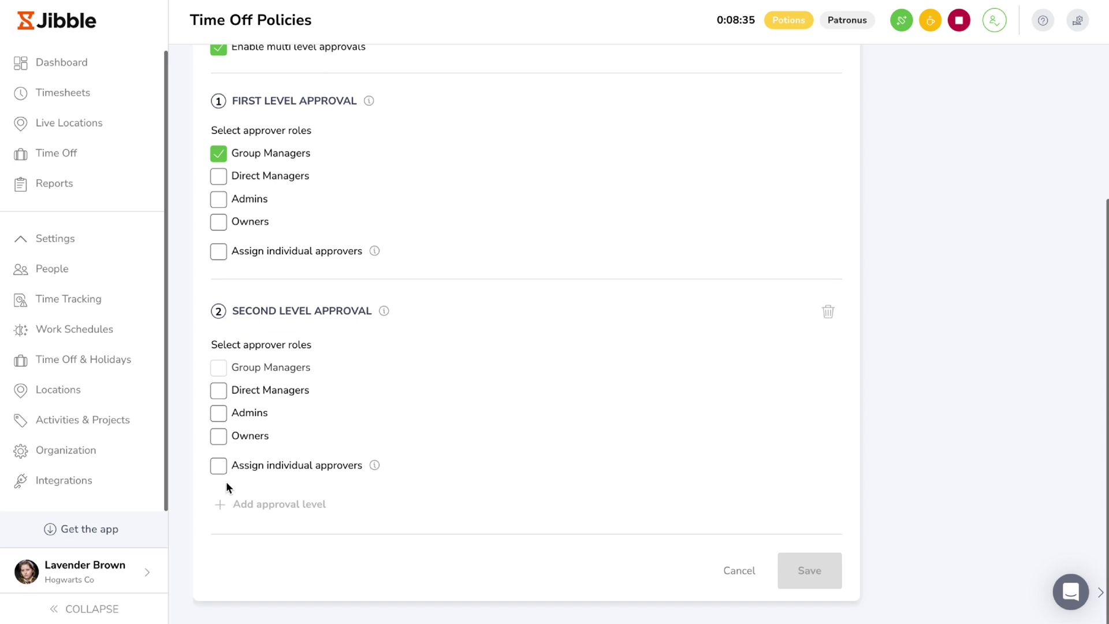
left_click(226, 416)
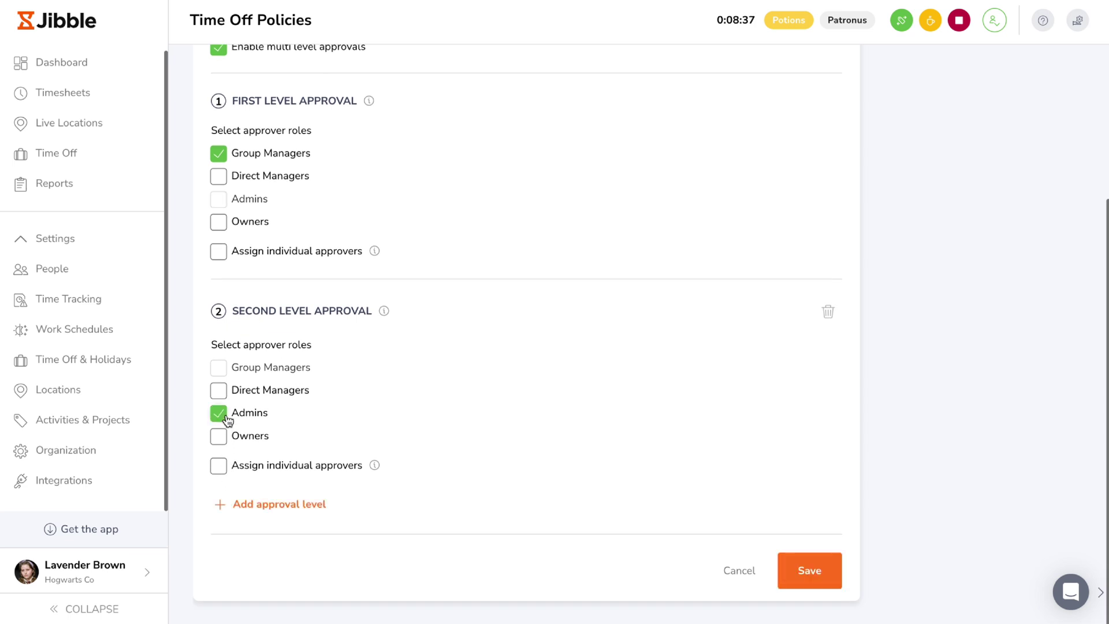
- Add Owners as the third level and one individual member as a second-level approver
left_click(234, 503)
scroll(233, 502, "down", 1)
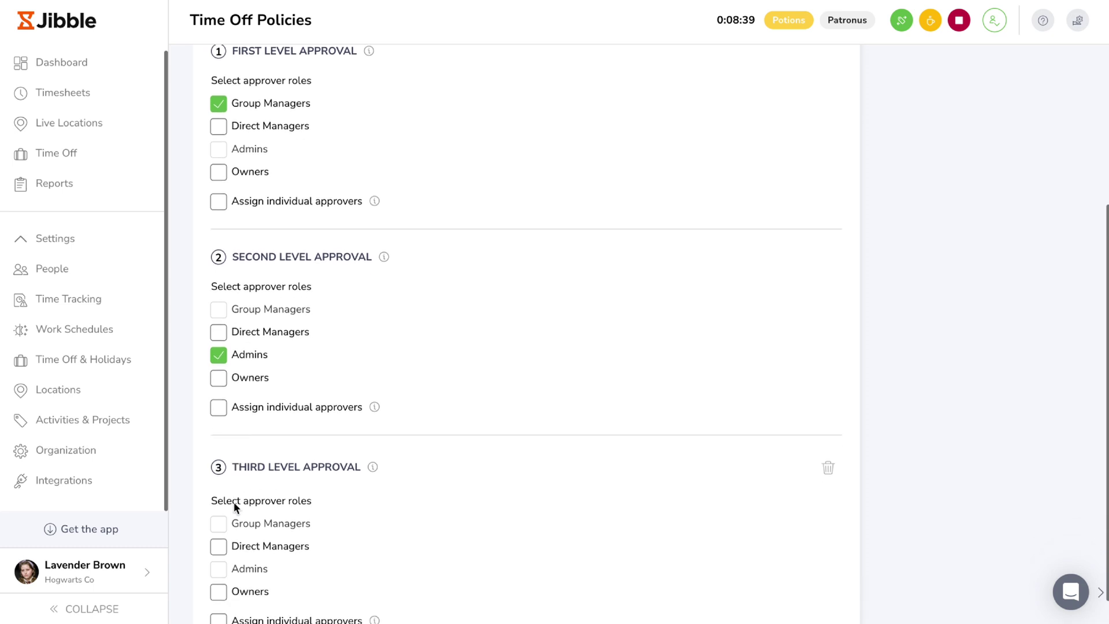
scroll(234, 502, "down", 2)
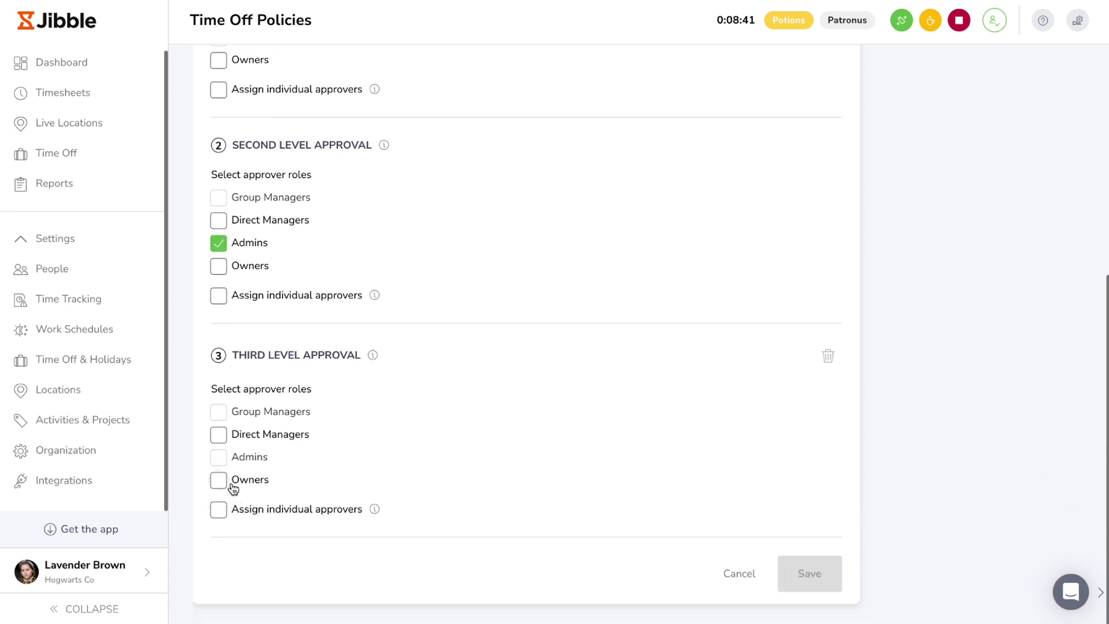
left_click(234, 489)
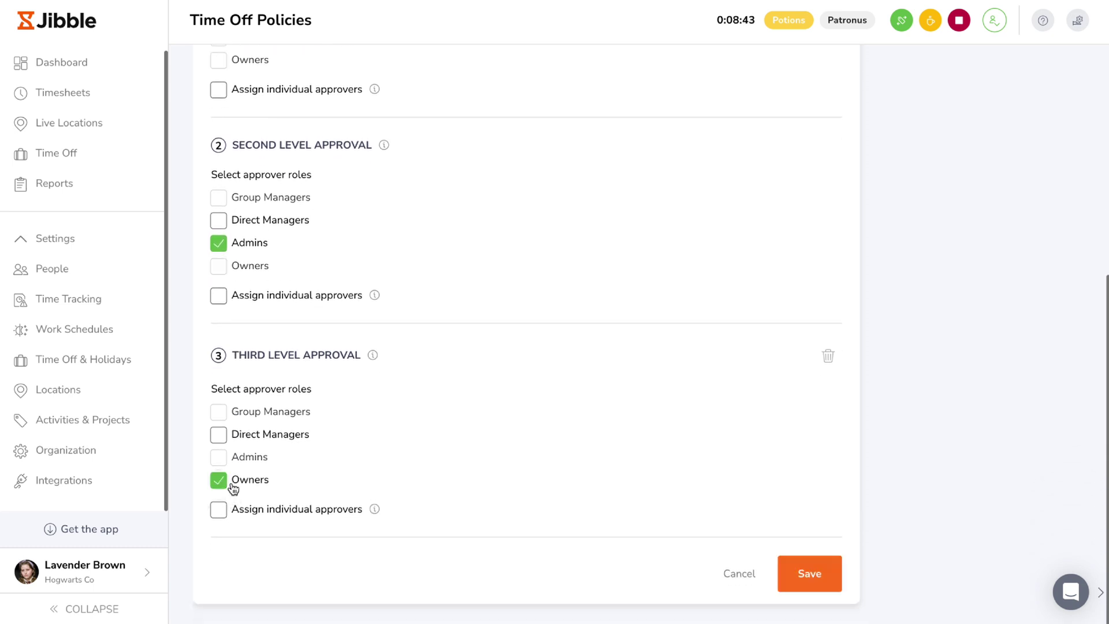
left_click(259, 305)
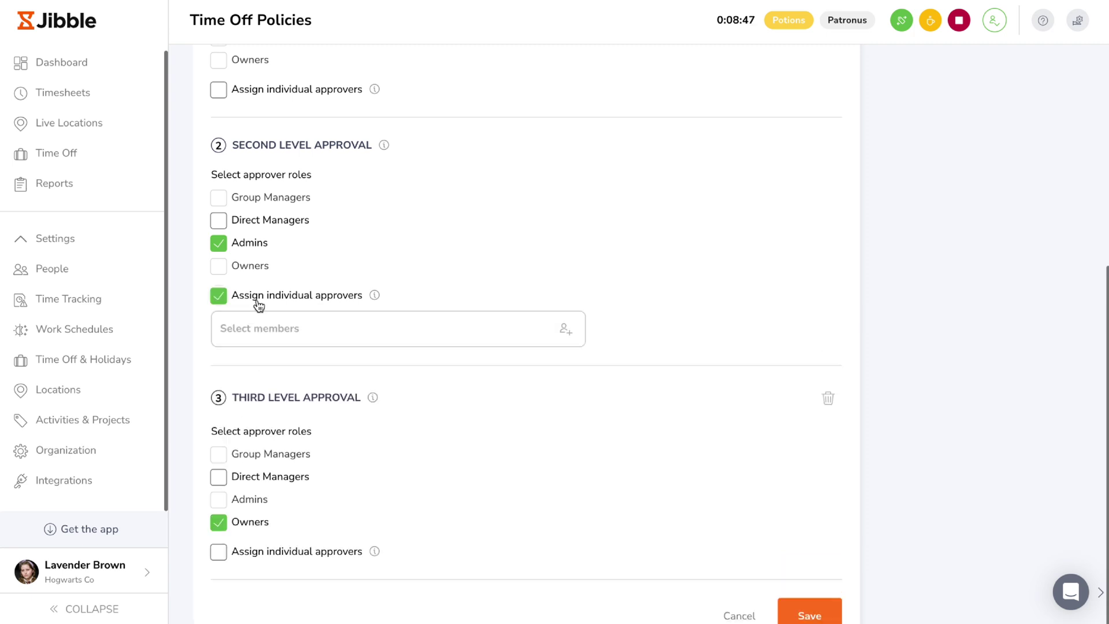
left_click(300, 342)
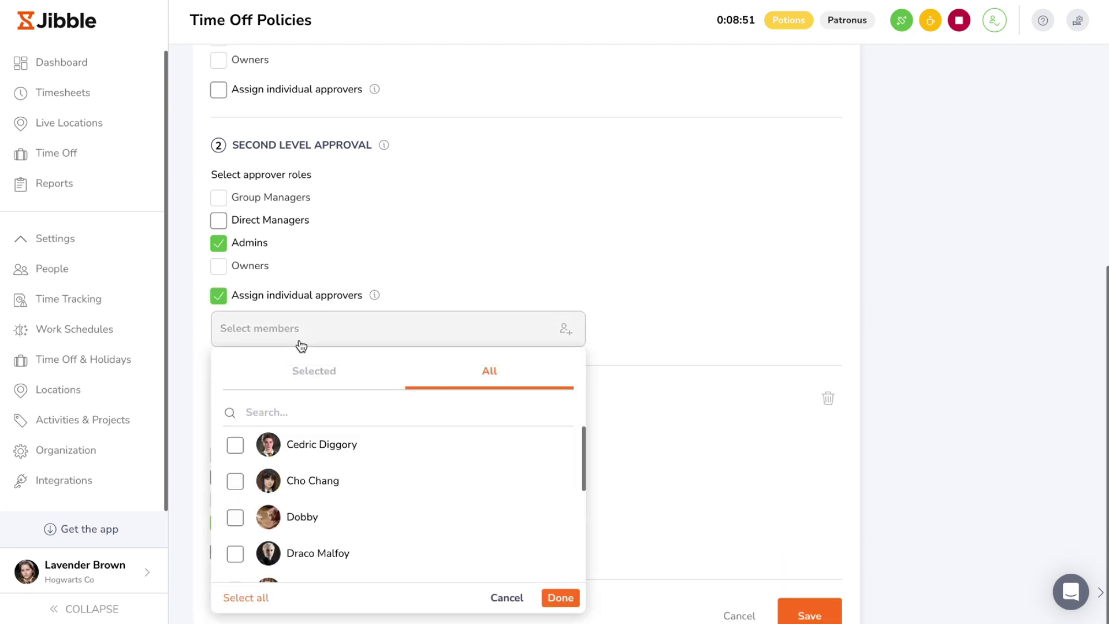
left_click(315, 492)
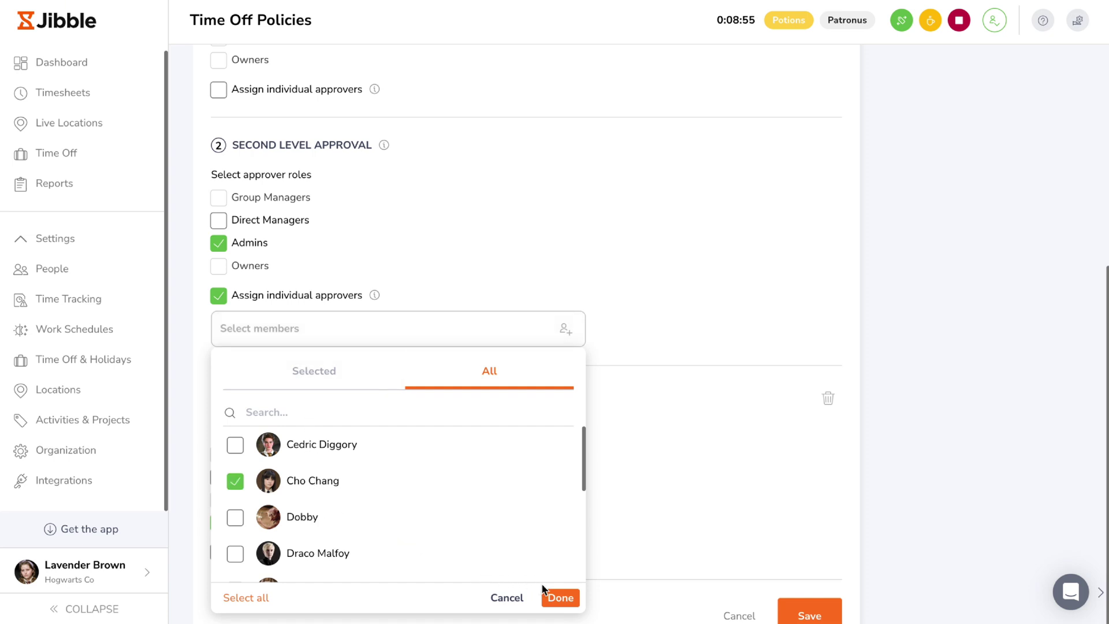
left_click(551, 596)
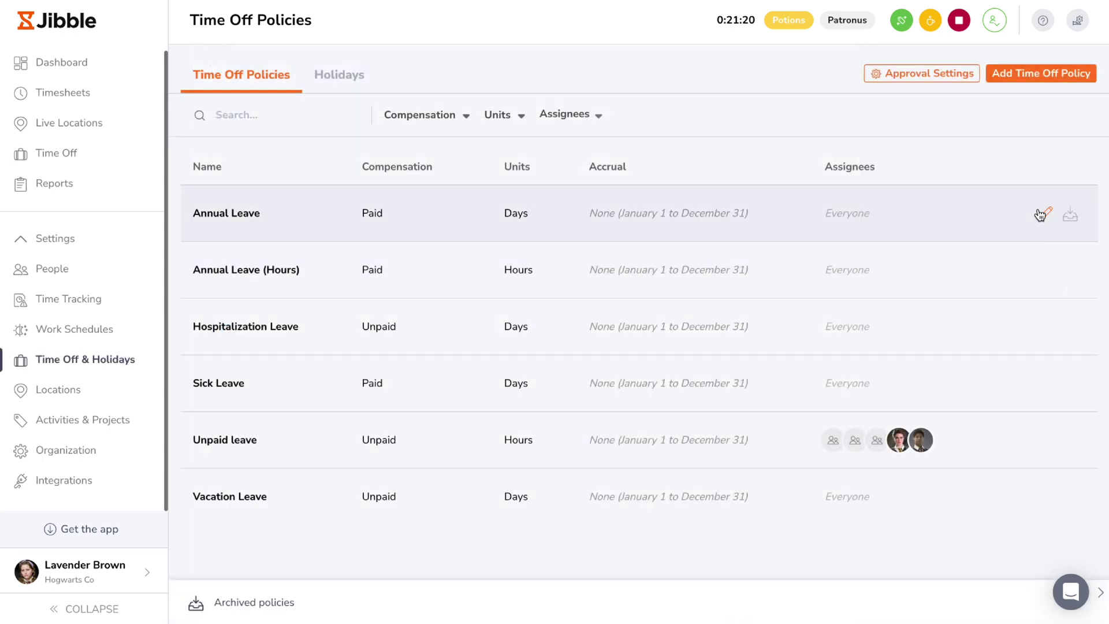
- Override Annual Leave's default approval settings and make Group Managers the first-level approvers
left_click(1042, 214)
scroll(1040, 215, "down", 3)
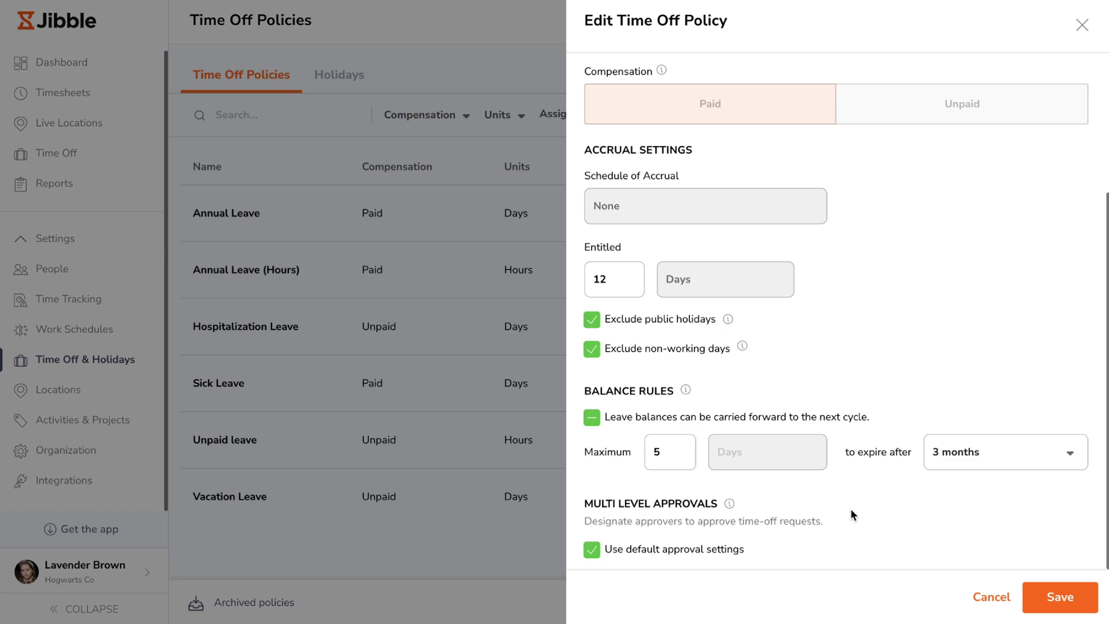
left_click(598, 552)
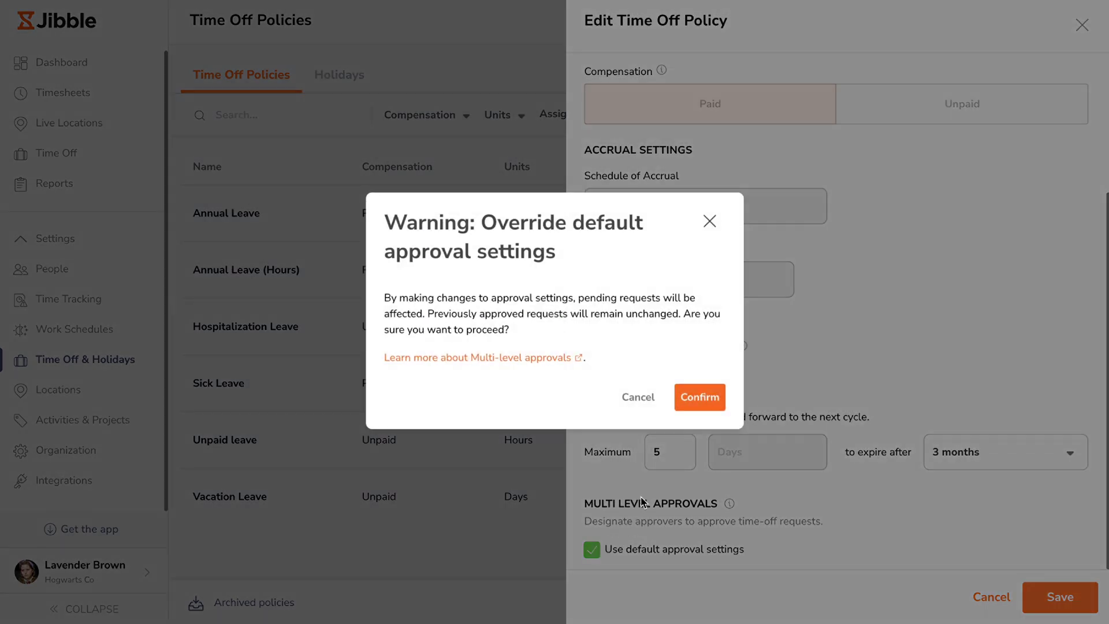
left_click(699, 397)
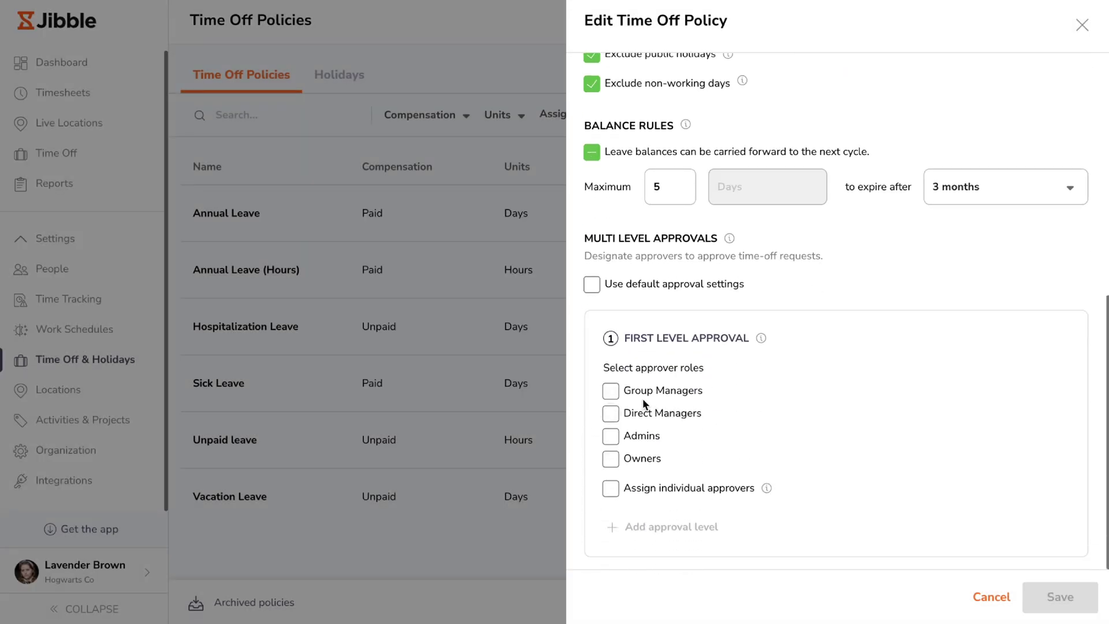
left_click(610, 391)
- Add a second level with Direct Managers plus one individual approver, and save Annual Leave
left_click(620, 528)
scroll(619, 527, "down", 3)
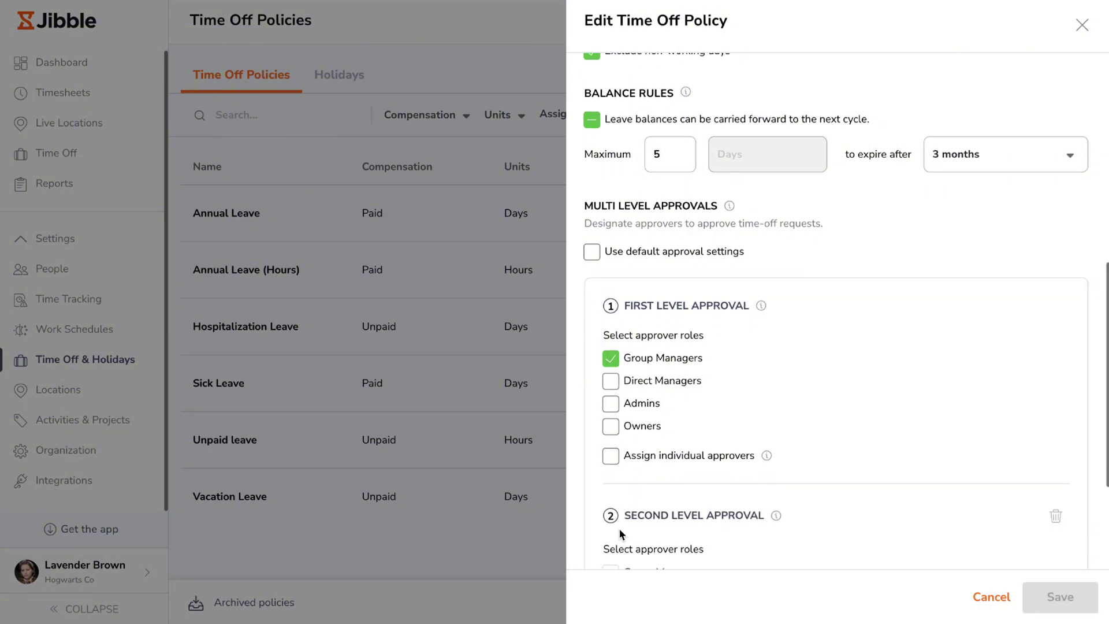
left_click(611, 475)
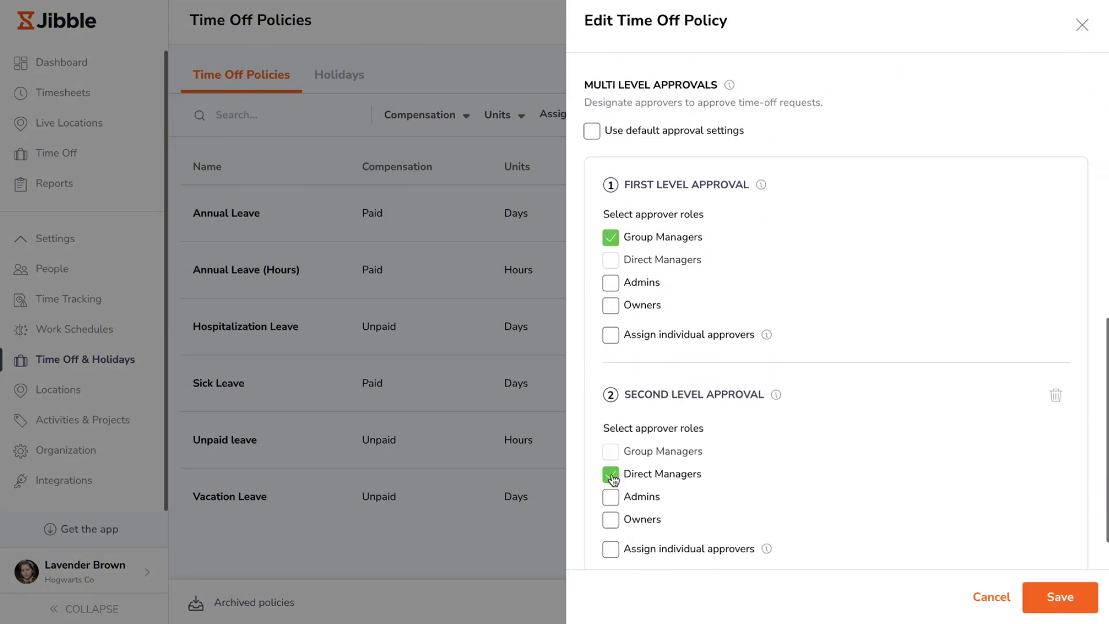
left_click(611, 549)
scroll(635, 532, "down", 1)
left_click(646, 524)
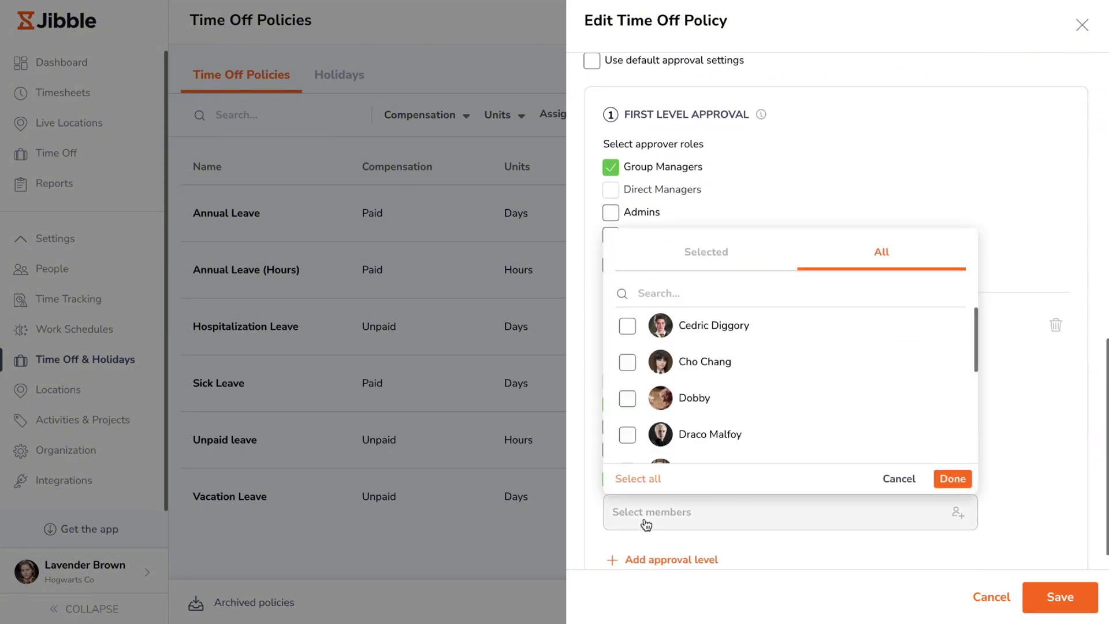
left_click(668, 441)
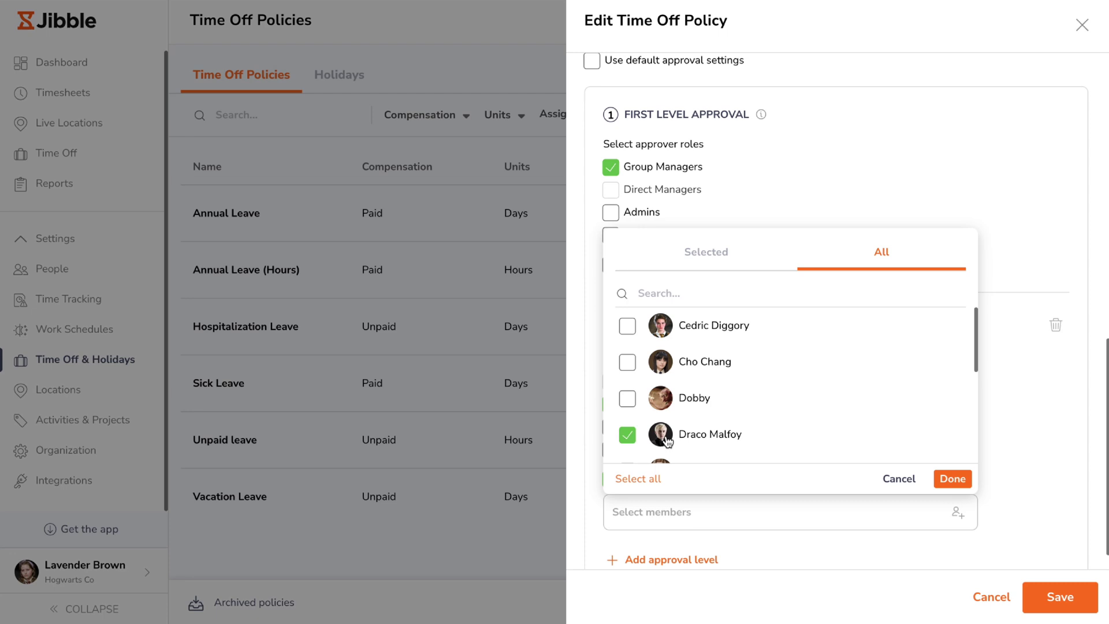
left_click(949, 479)
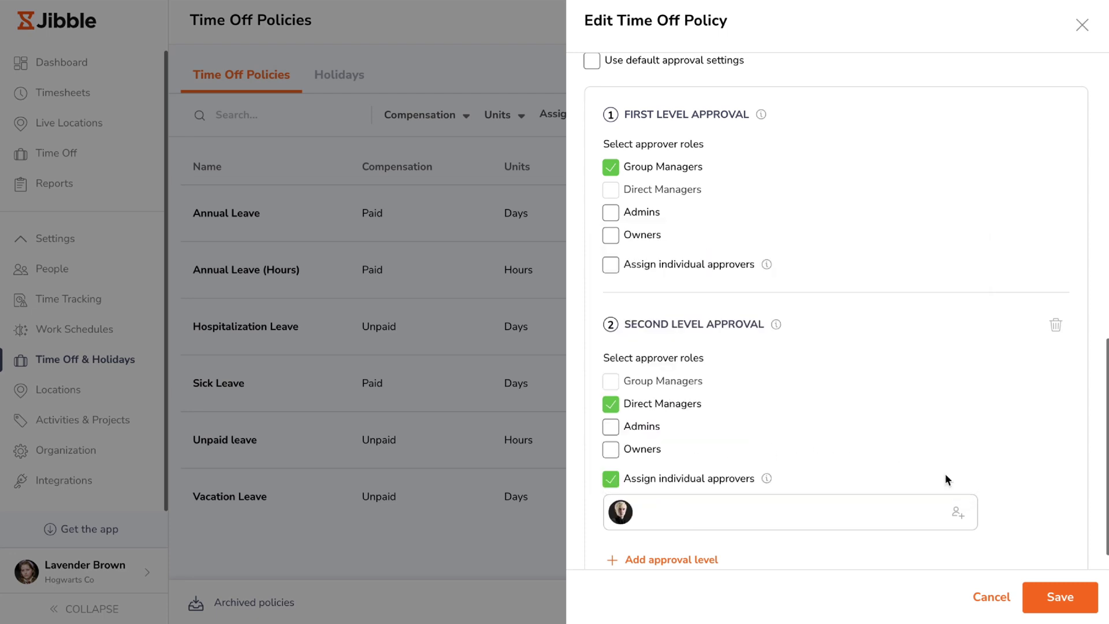
left_click(1068, 604)
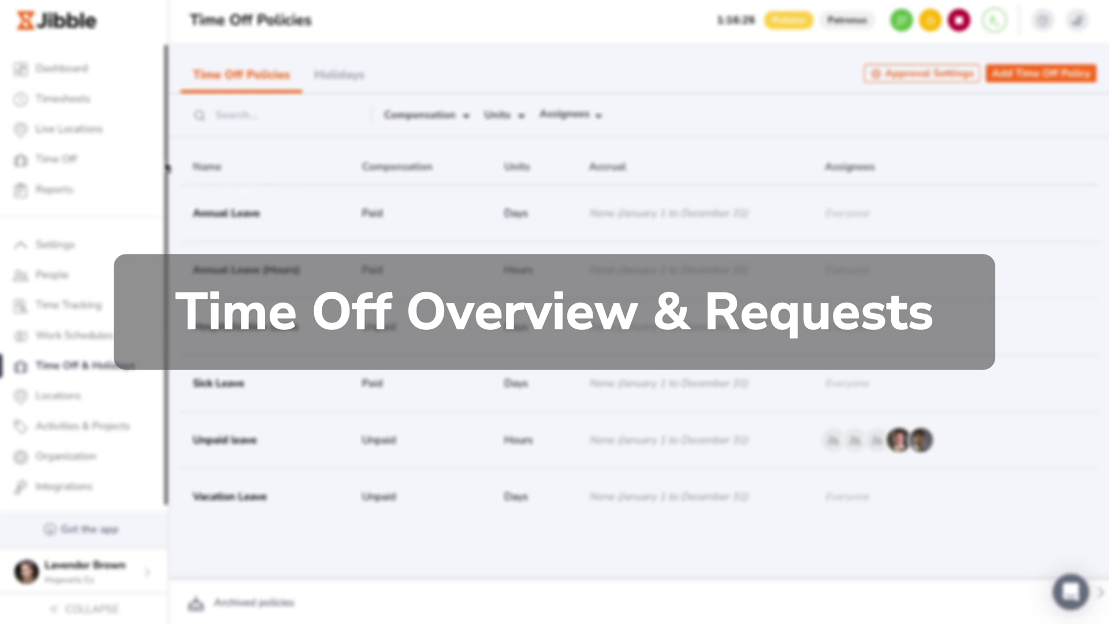
- Go to the Time Off overview and set a custom date range of Aug 6–9
left_click(139, 164)
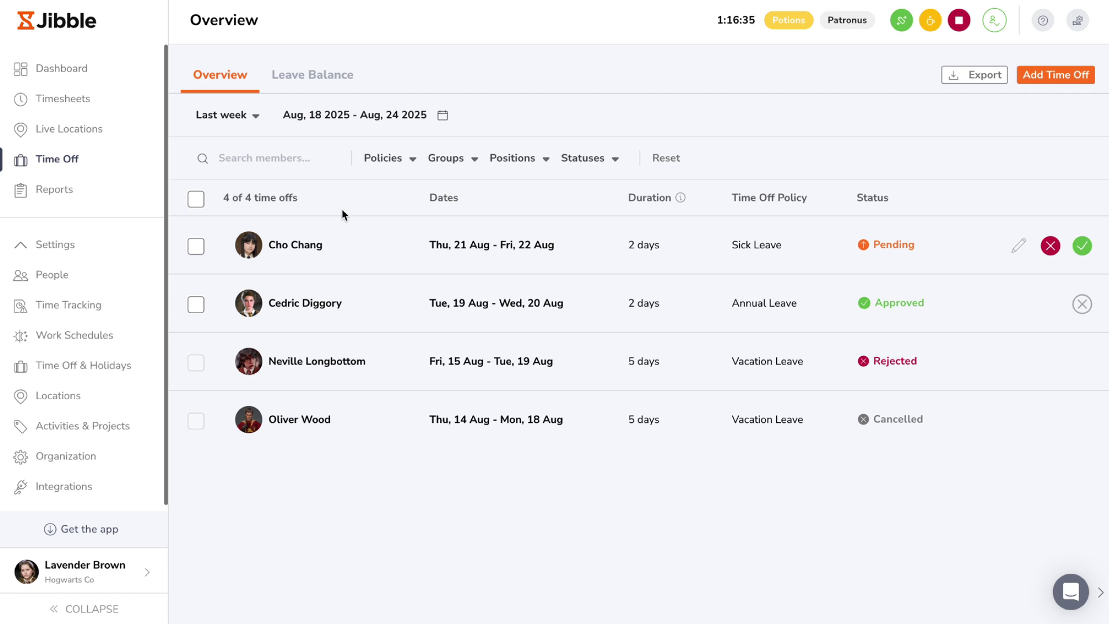
left_click(363, 114)
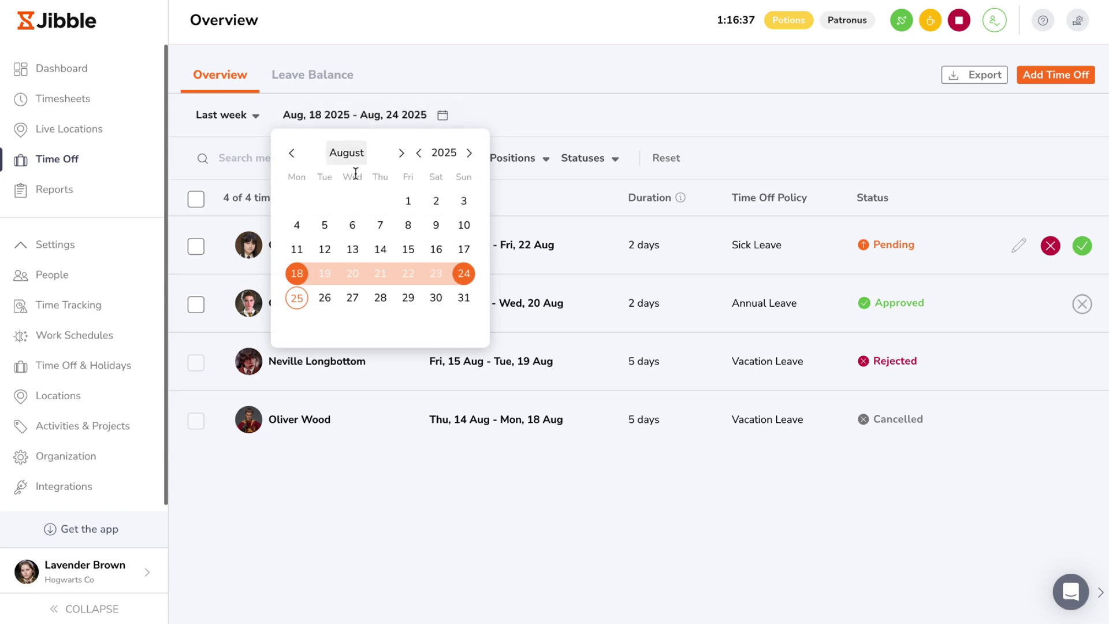
left_click(352, 225)
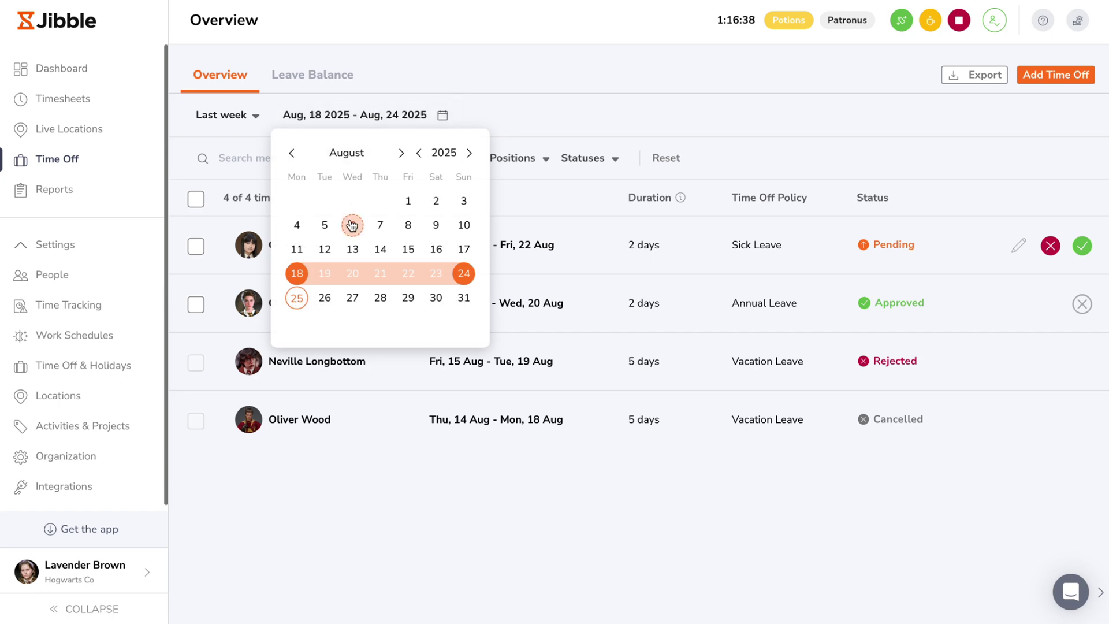
left_click(437, 225)
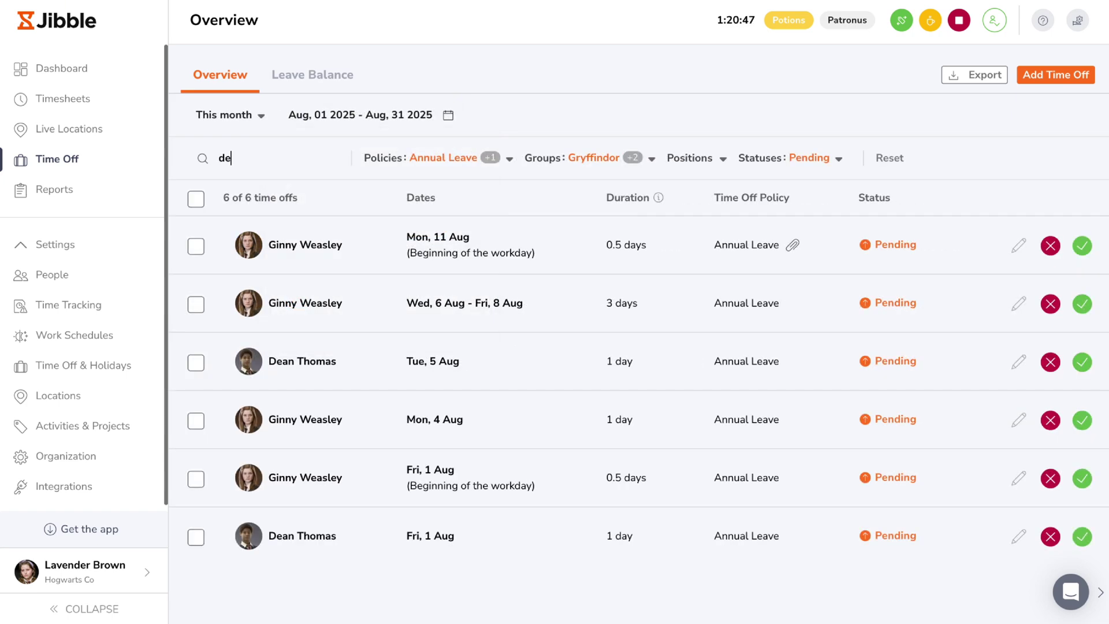
- Search members for 'an' and filter to Annual Leave, Annual Leave (Hours) and Pending requests
type("an")
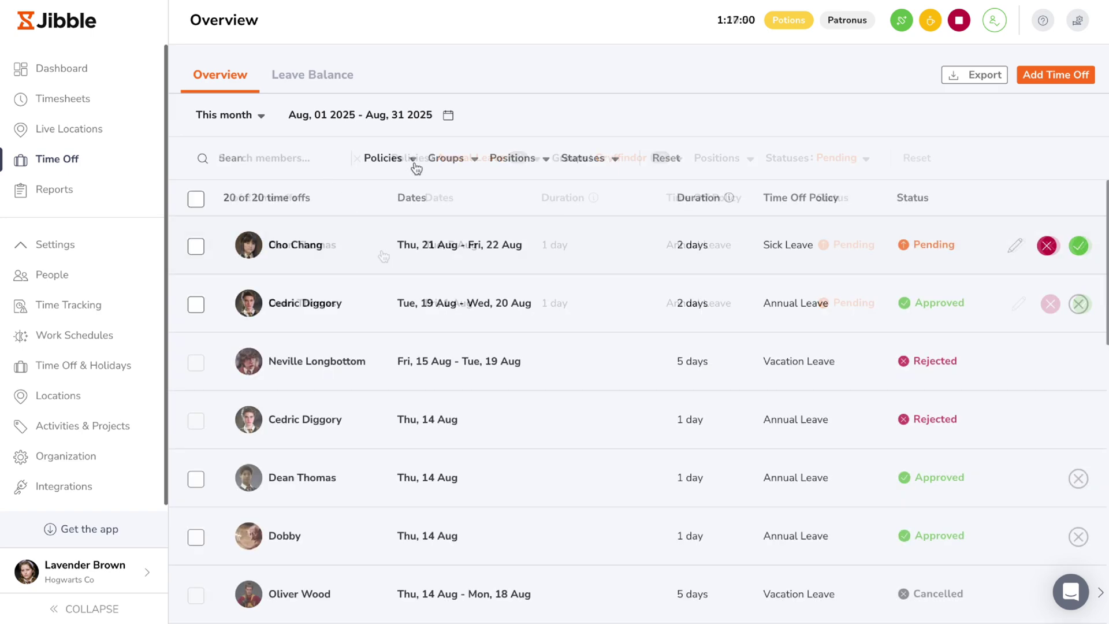
left_click(415, 164)
left_click(428, 230)
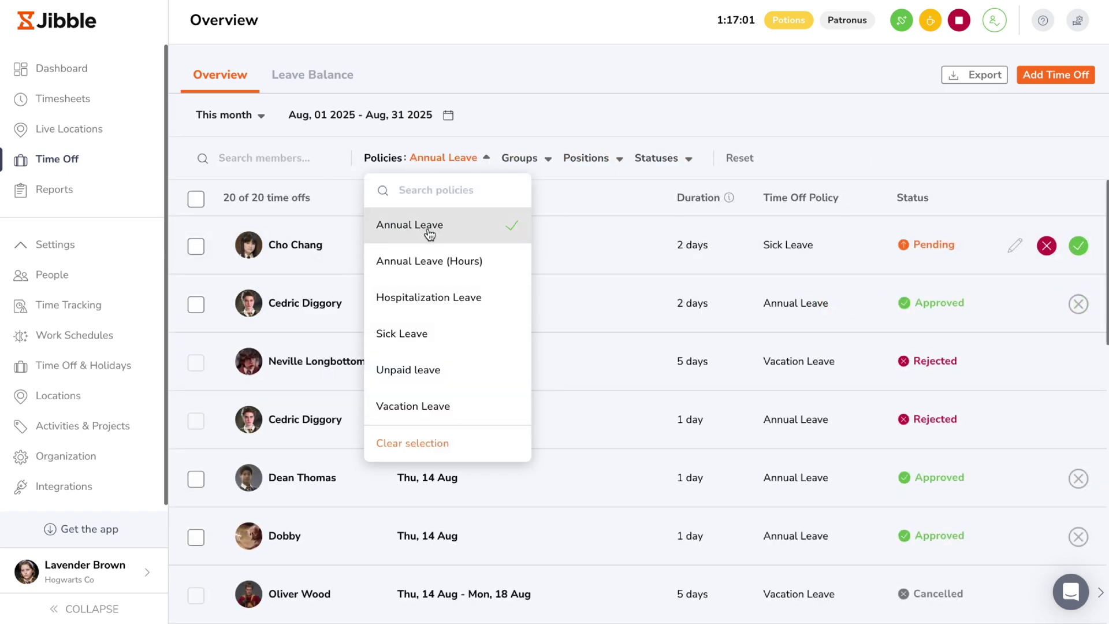
left_click(433, 265)
left_click(518, 116)
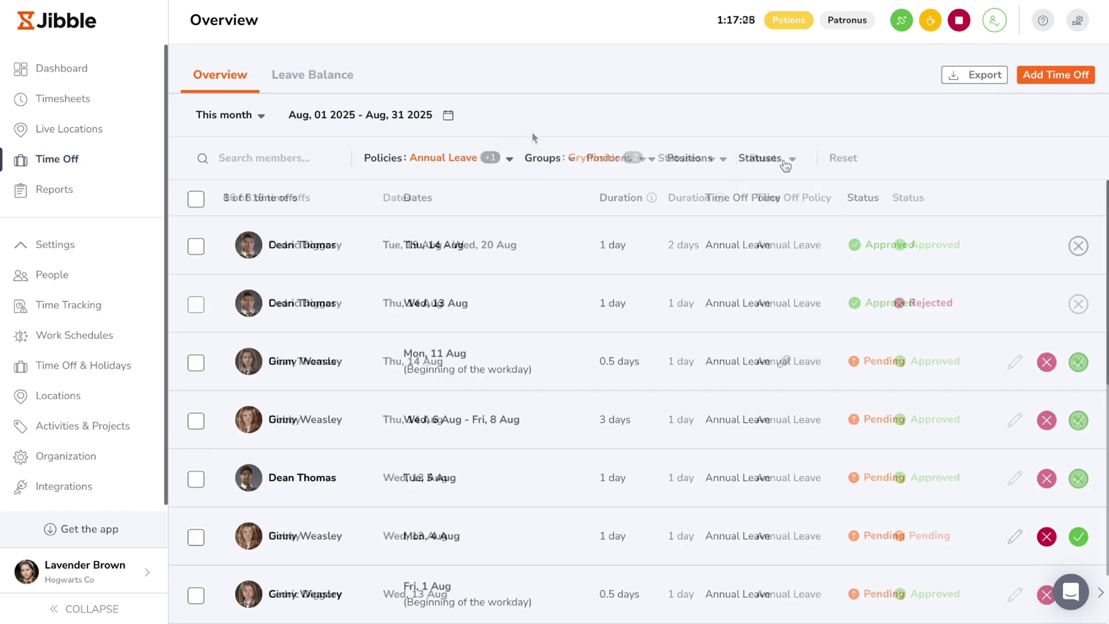
left_click(785, 162)
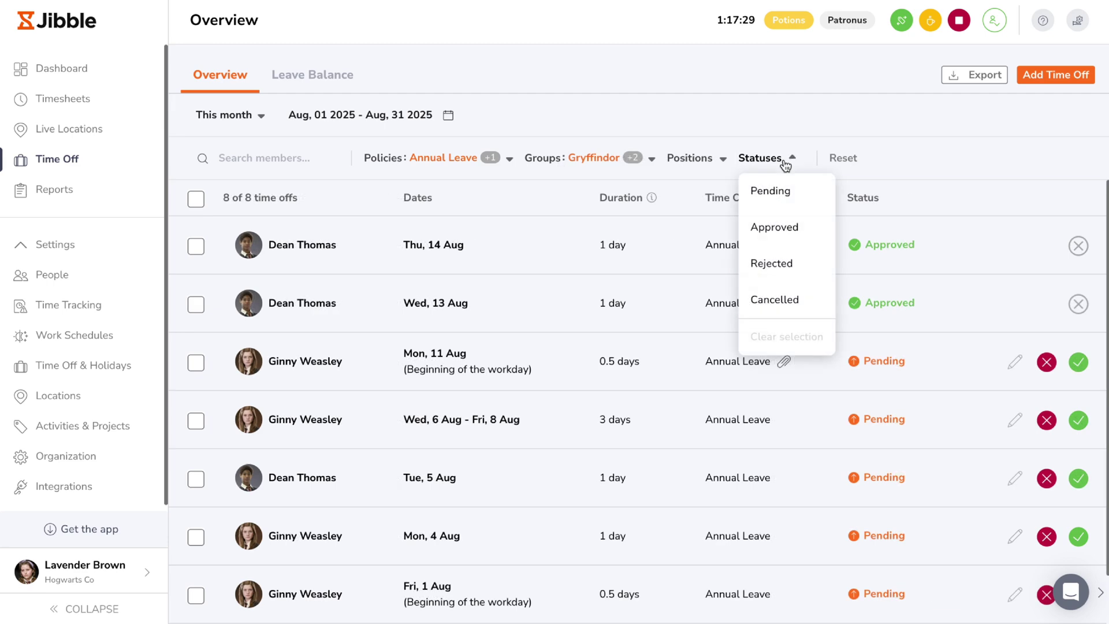
left_click(787, 196)
left_click(802, 106)
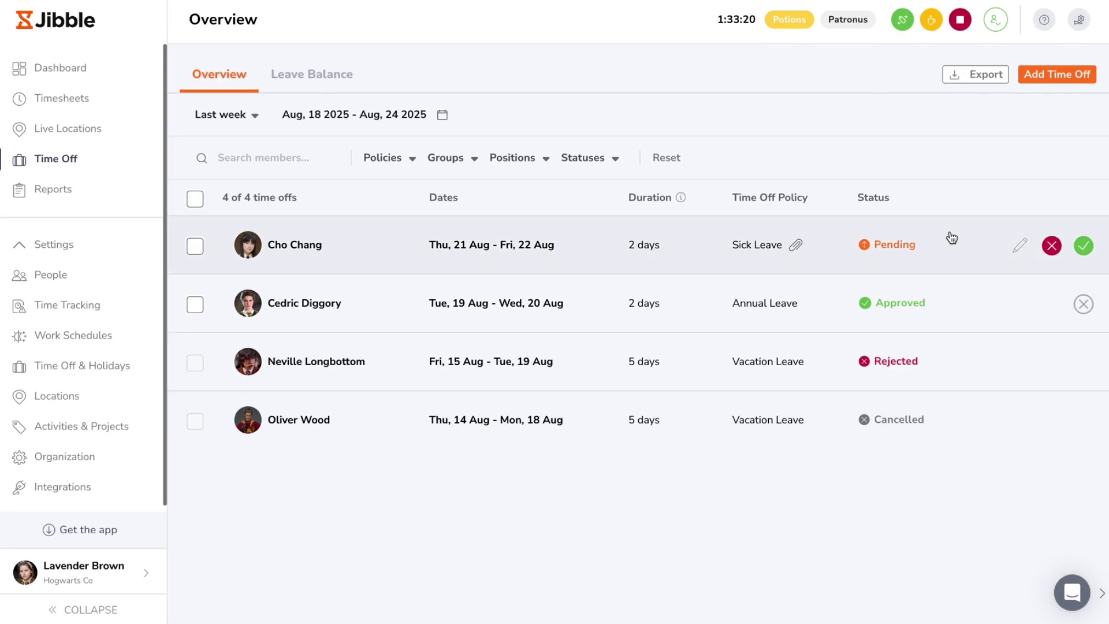
- Open the pending 21–22 Aug Sick Leave request and view its attached Medical Leave Document.png
left_click(953, 252)
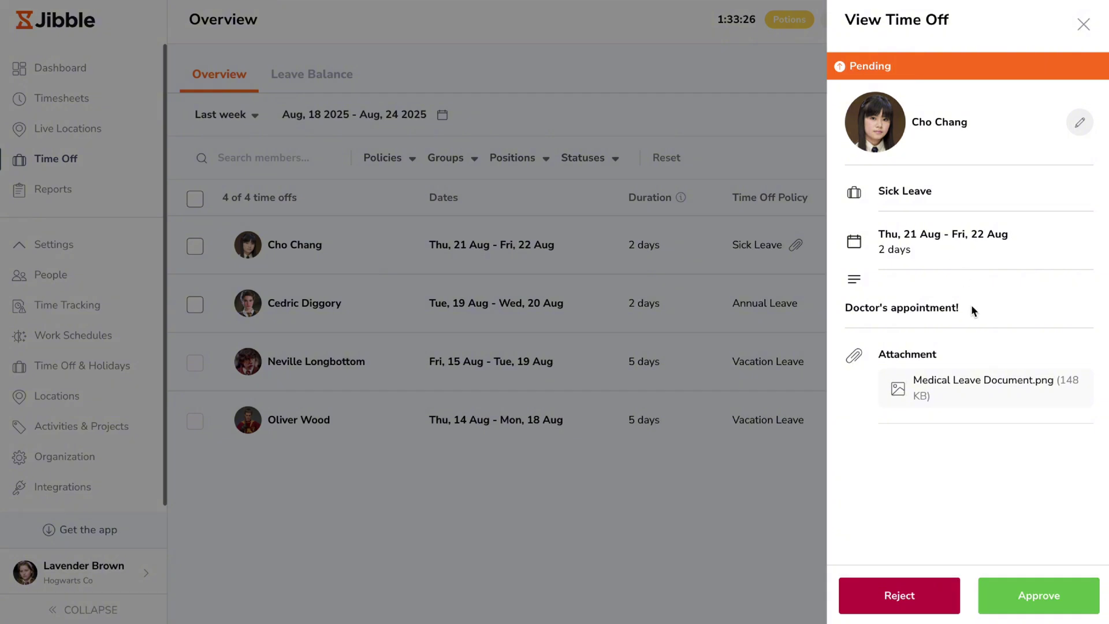
left_click(1002, 402)
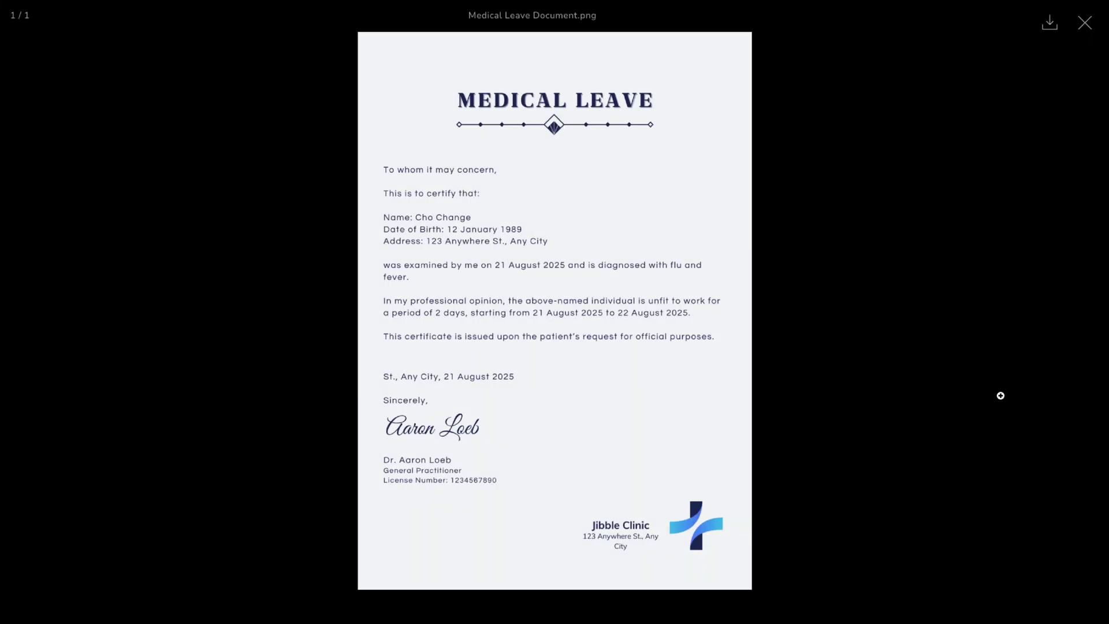
left_click(1083, 28)
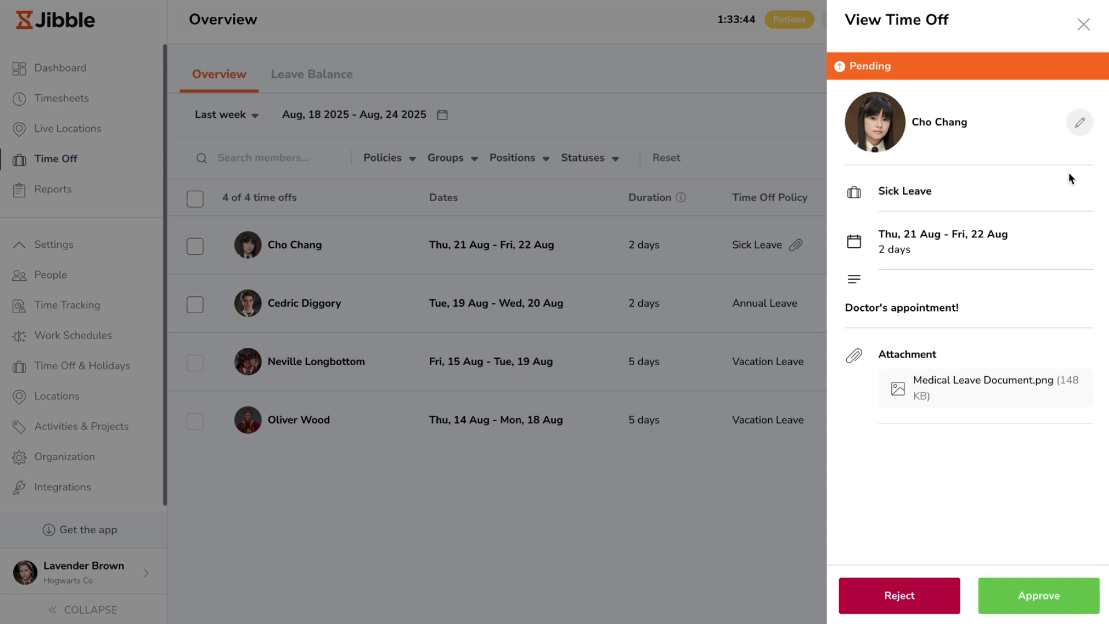
- Change the Sick Leave request's end date to 26 Aug and save it as 4 days
left_click(1080, 123)
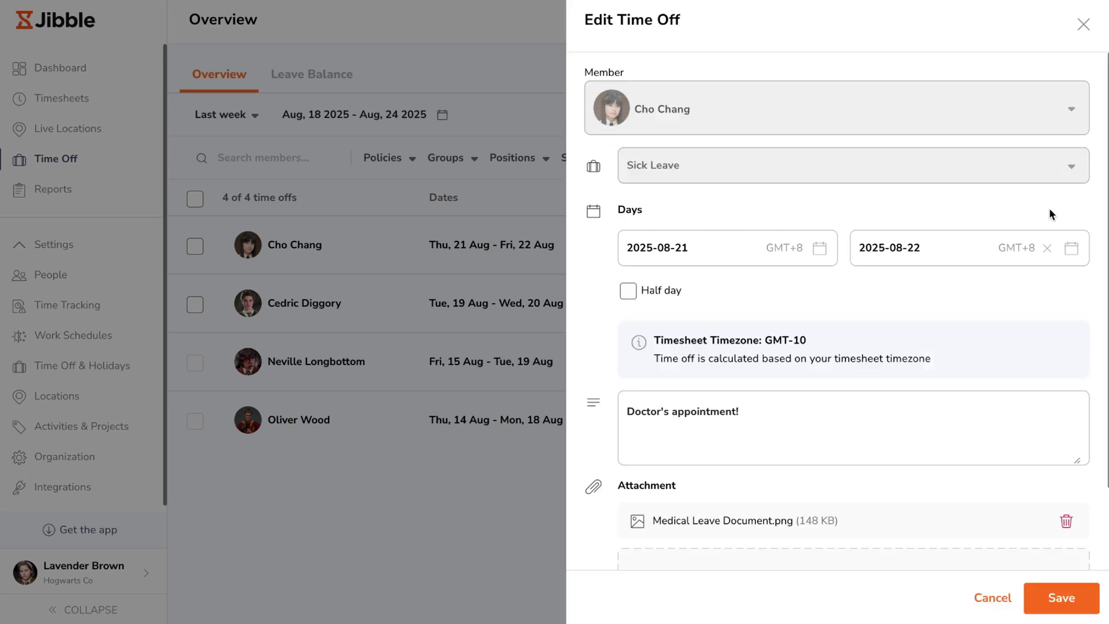
left_click(1026, 256)
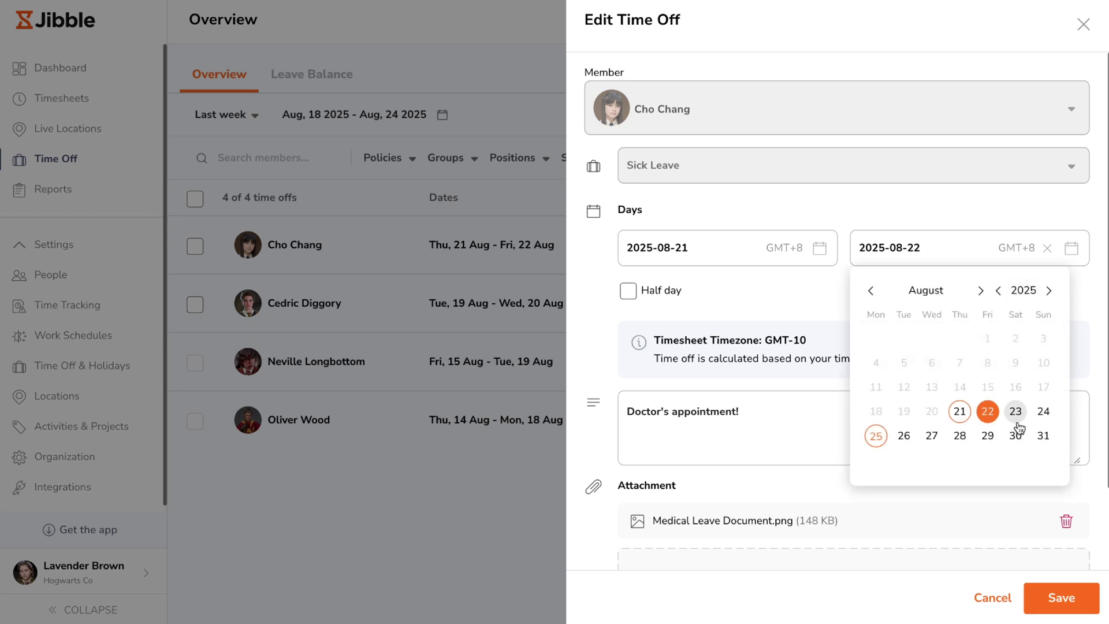
left_click(904, 437)
left_click(1065, 604)
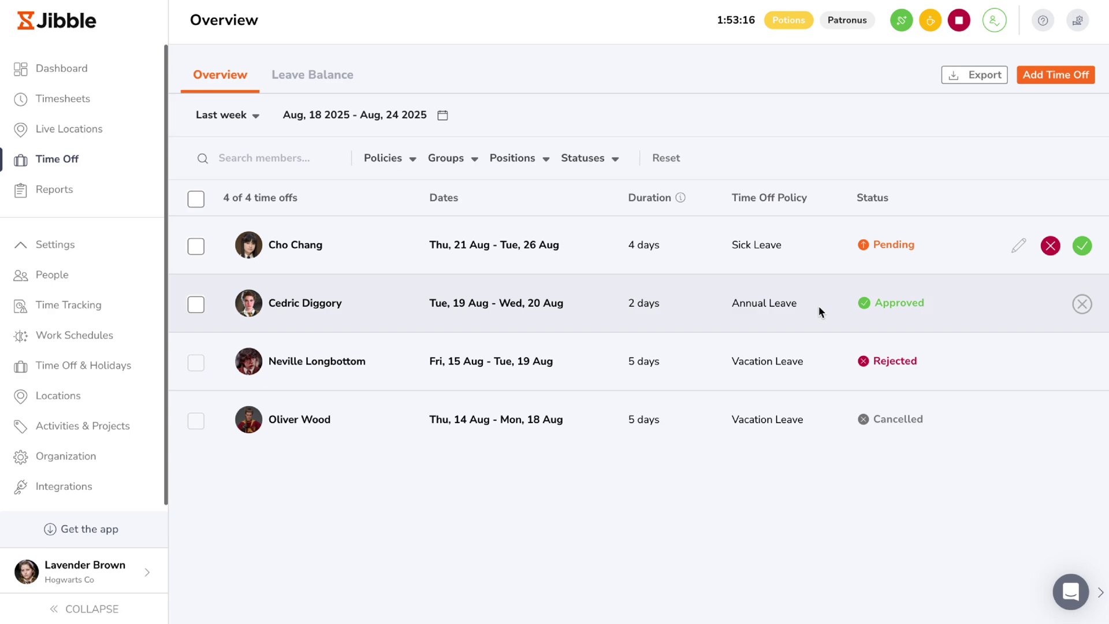
- Approve the 21–26 Aug Sick Leave request and reject the 8-day 22–29 Aug Vacation Leave
left_click(809, 249)
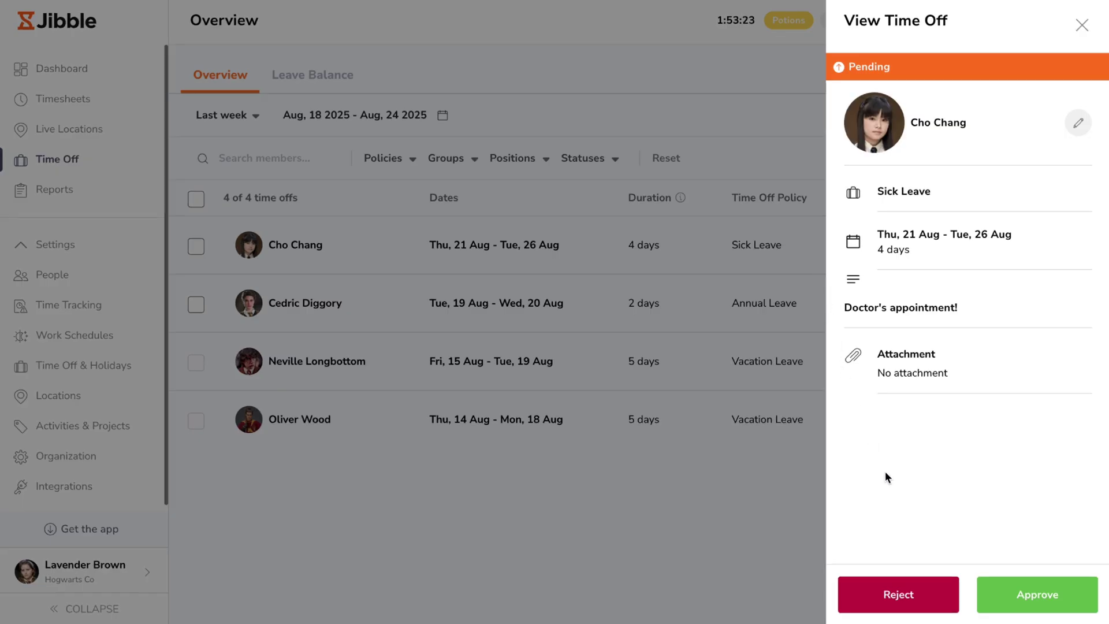
left_click(1035, 598)
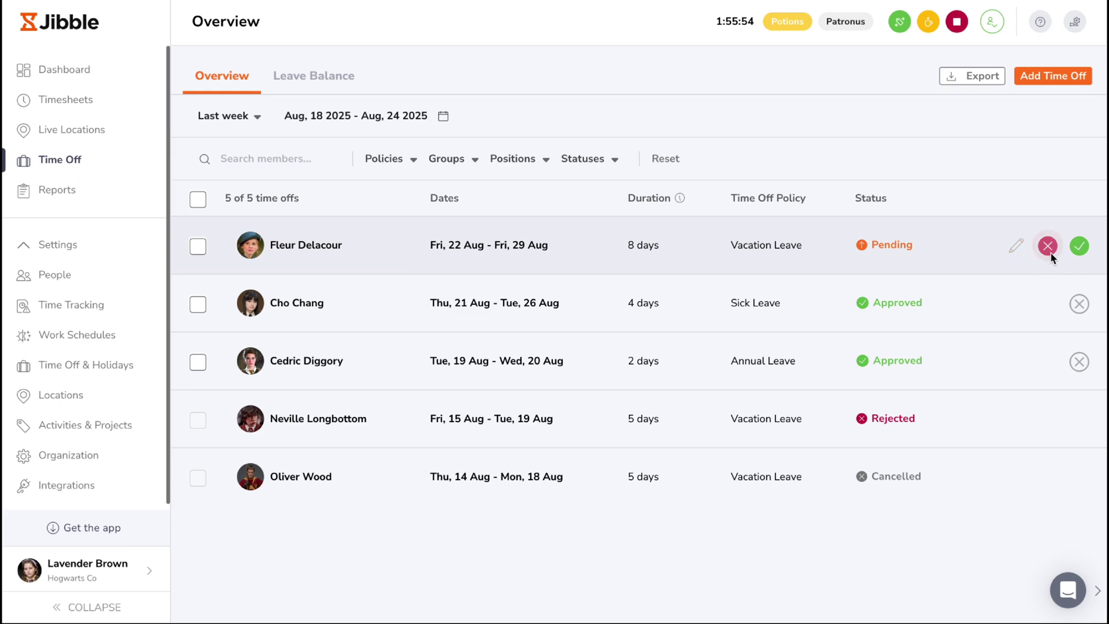
left_click(1049, 251)
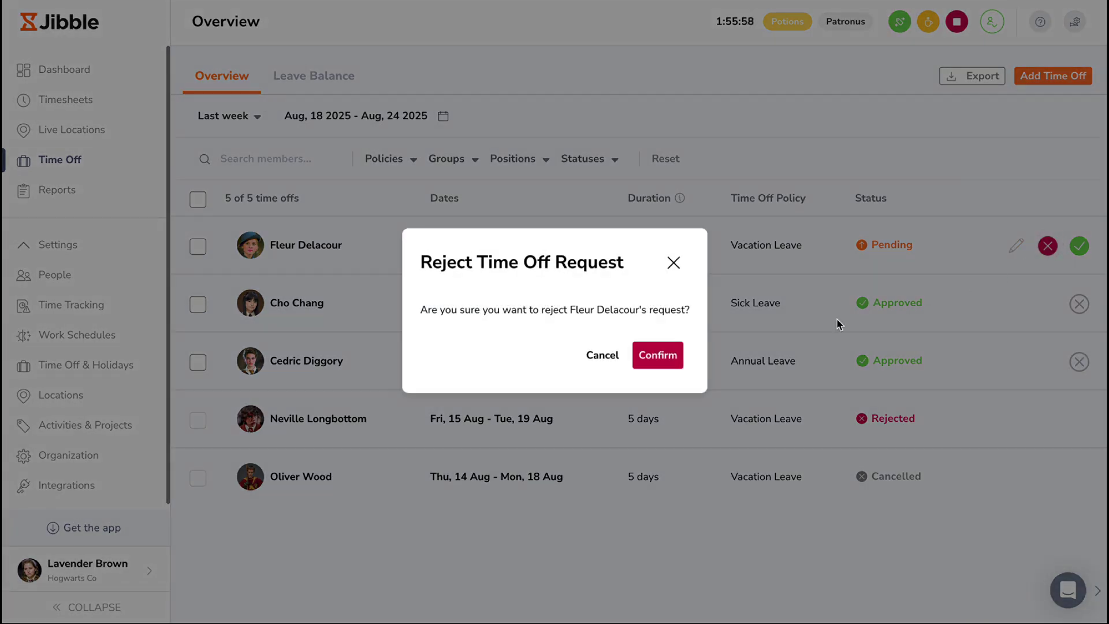
left_click(657, 355)
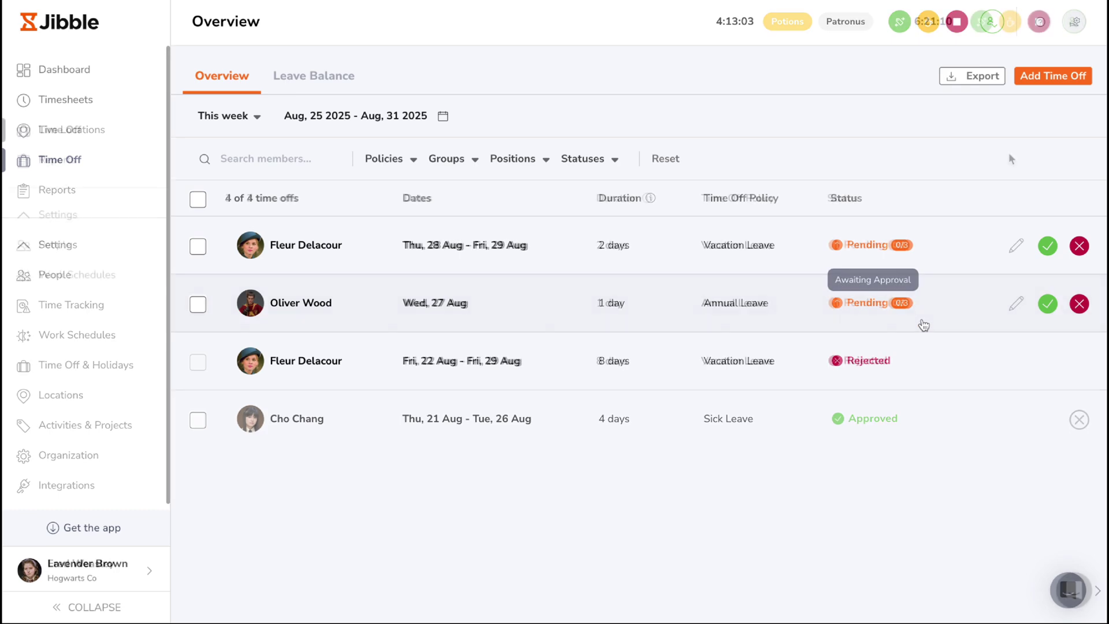
- Approve the 28–29 Aug Vacation Leave request and reject the 27 Aug Annual Leave request
left_click(1048, 246)
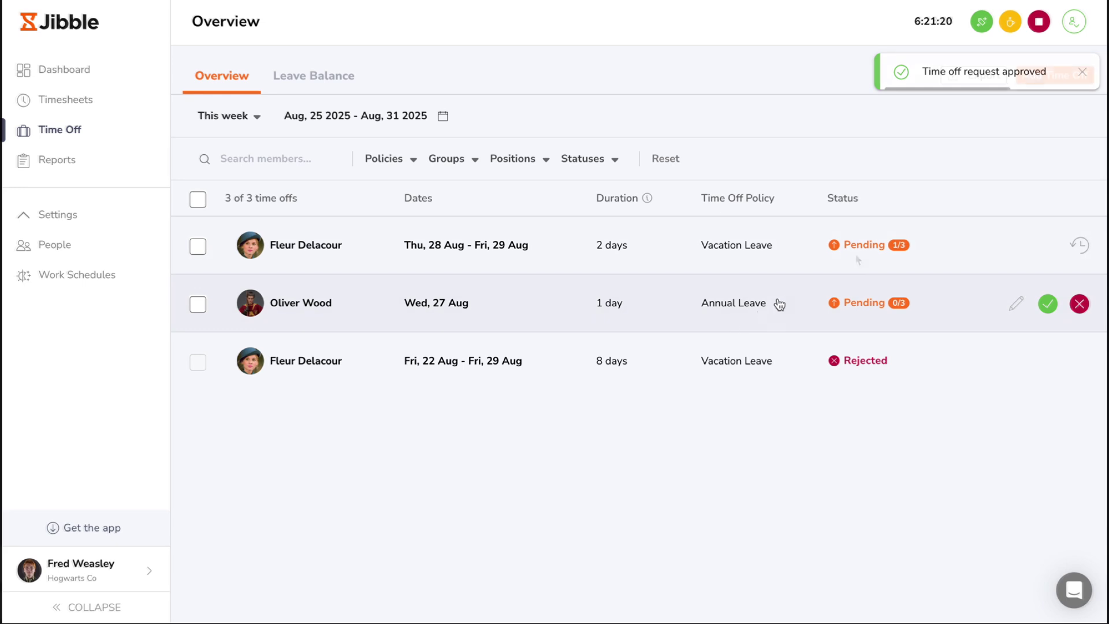
mouse_move(862, 254)
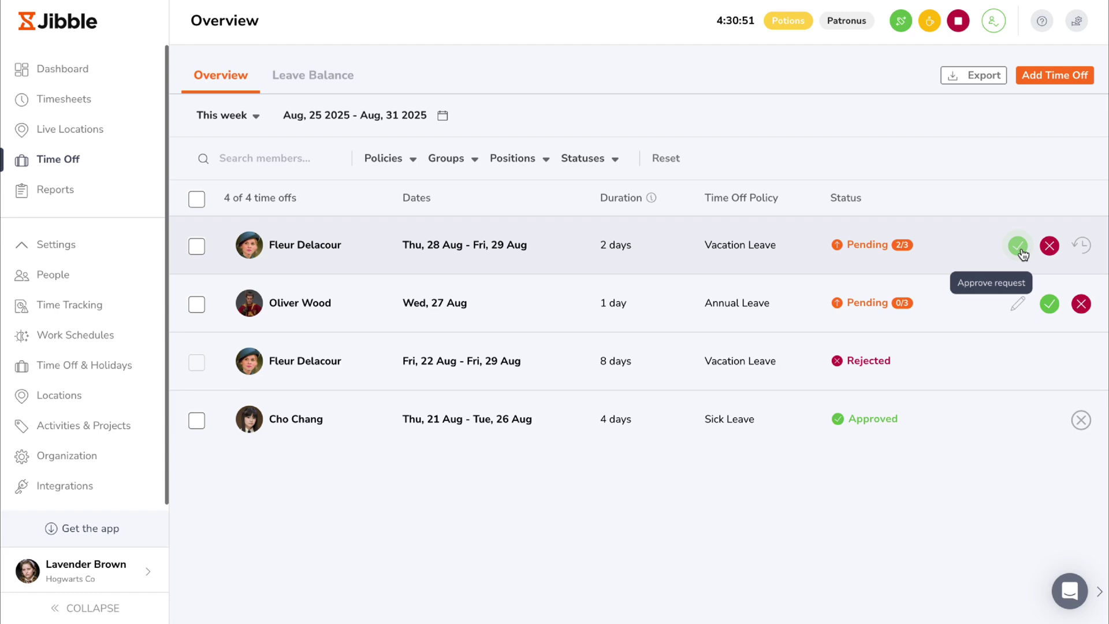
left_click(1020, 248)
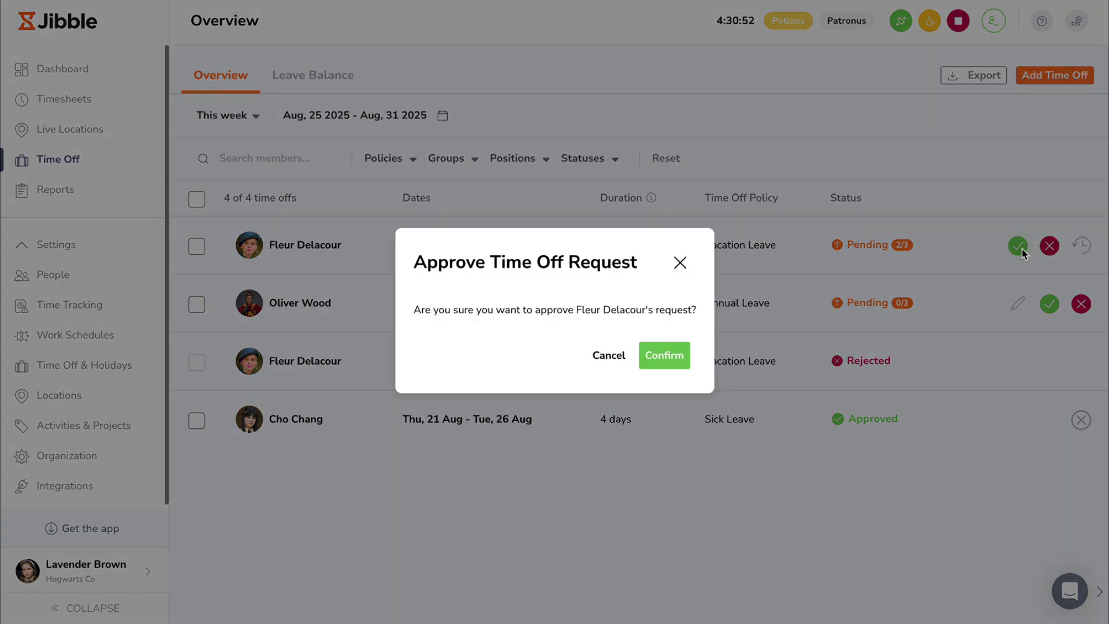
left_click(682, 365)
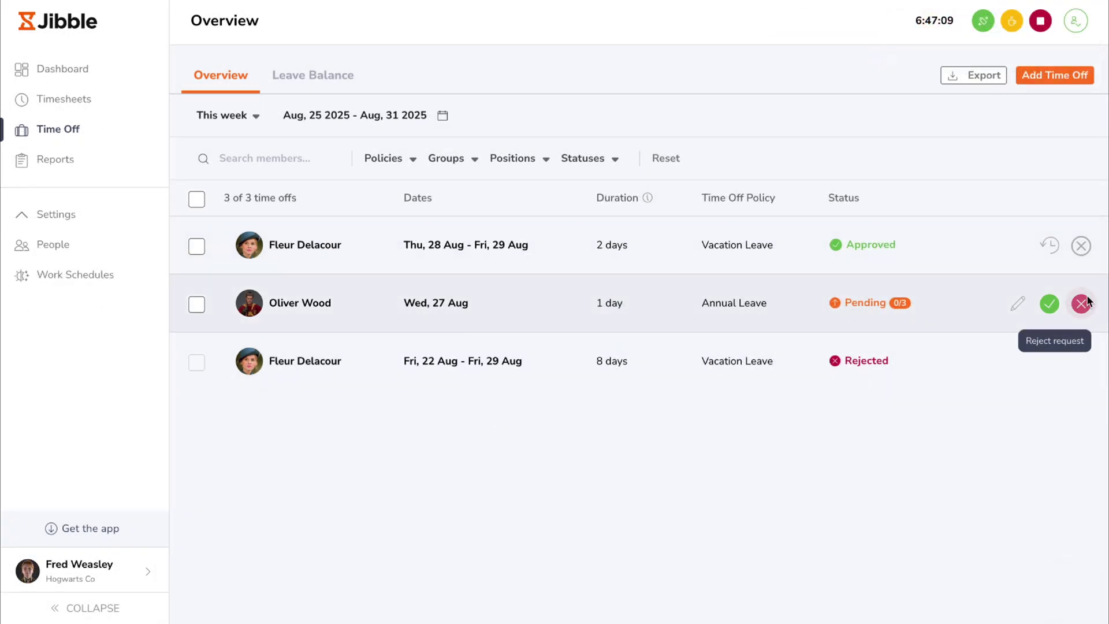
left_click(1082, 303)
left_click(659, 355)
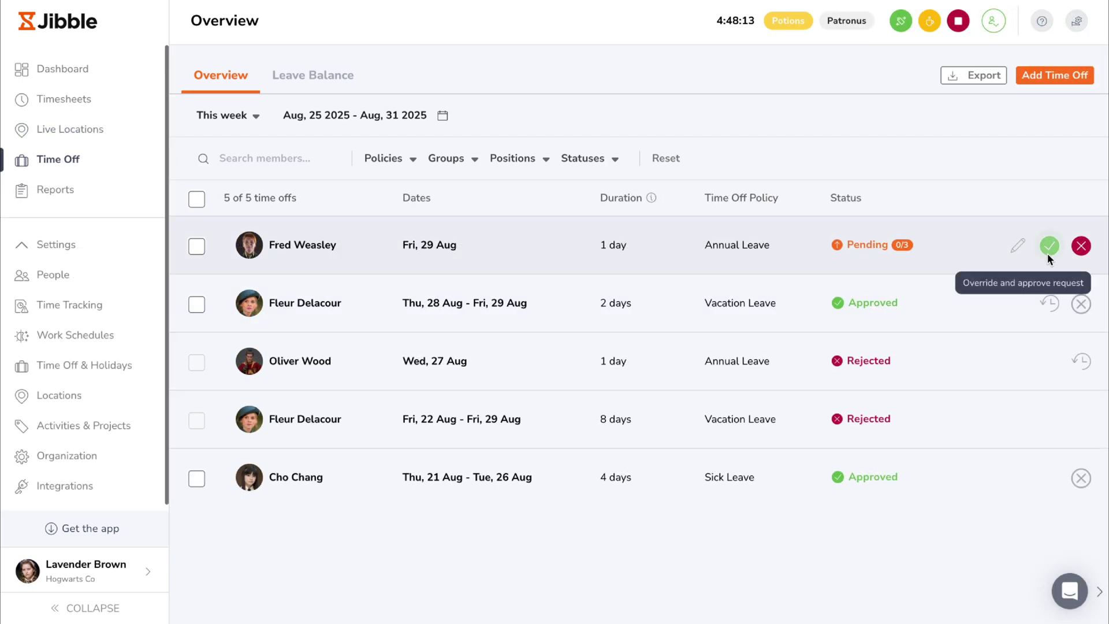
- Override all approval levels to approve the 29 Aug Annual Leave, then cancel that request
left_click(1050, 259)
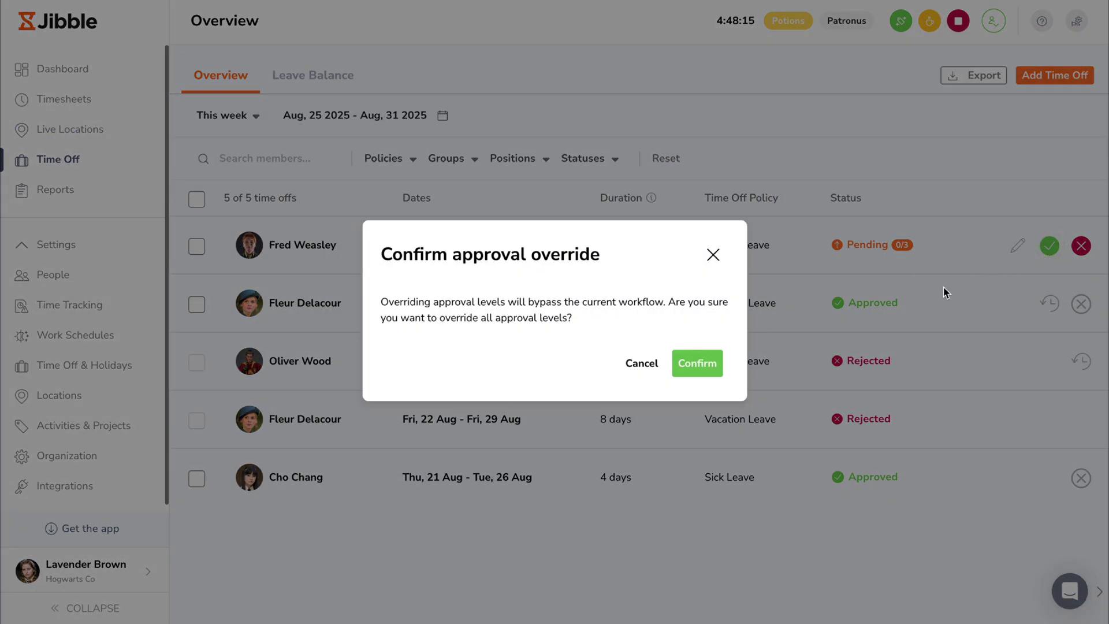
left_click(714, 363)
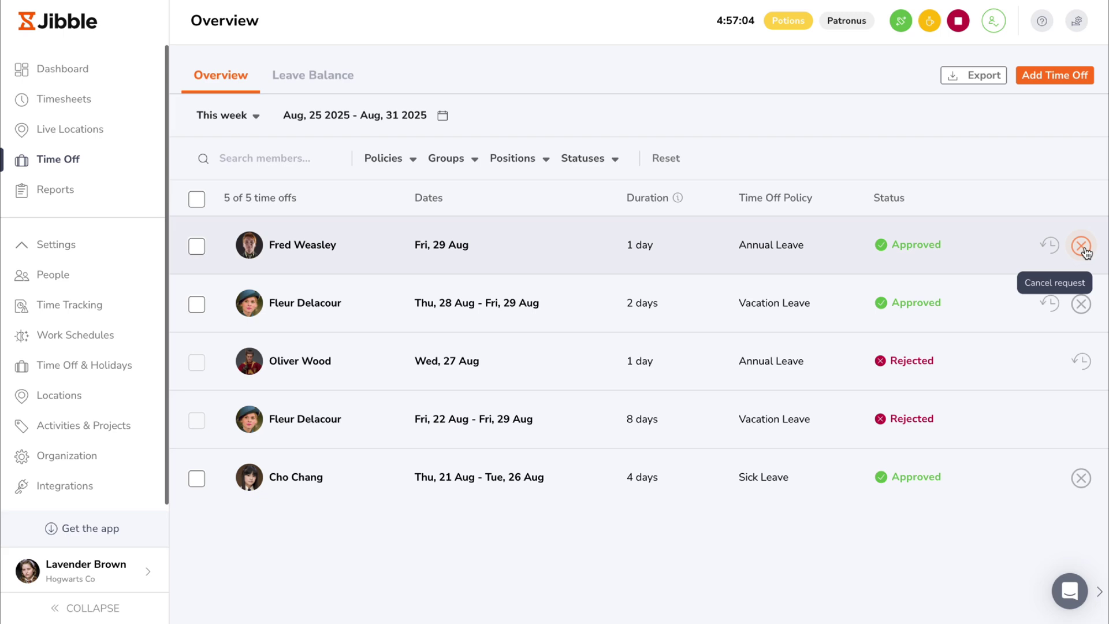
left_click(1082, 246)
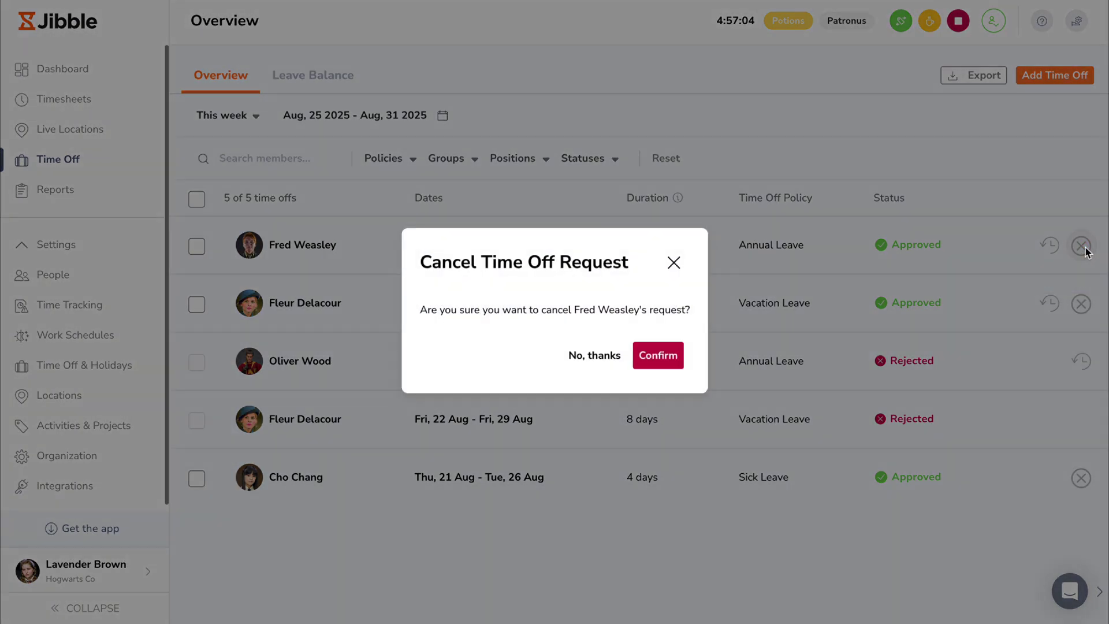
left_click(683, 359)
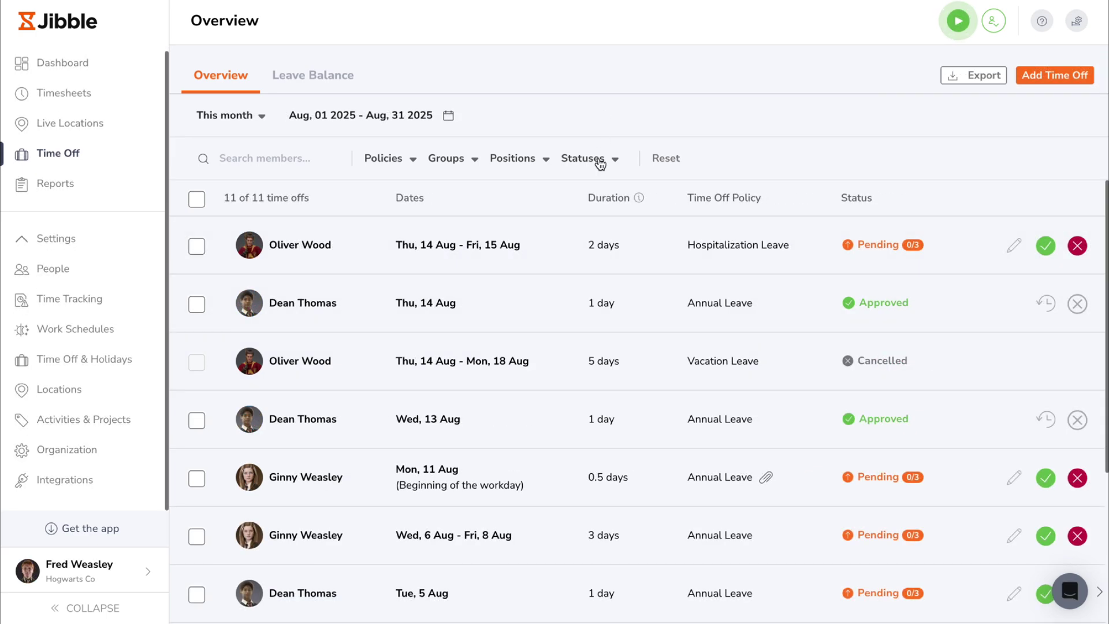
- Filter the Time Off Overview to show only Pending requests
left_click(583, 159)
left_click(603, 194)
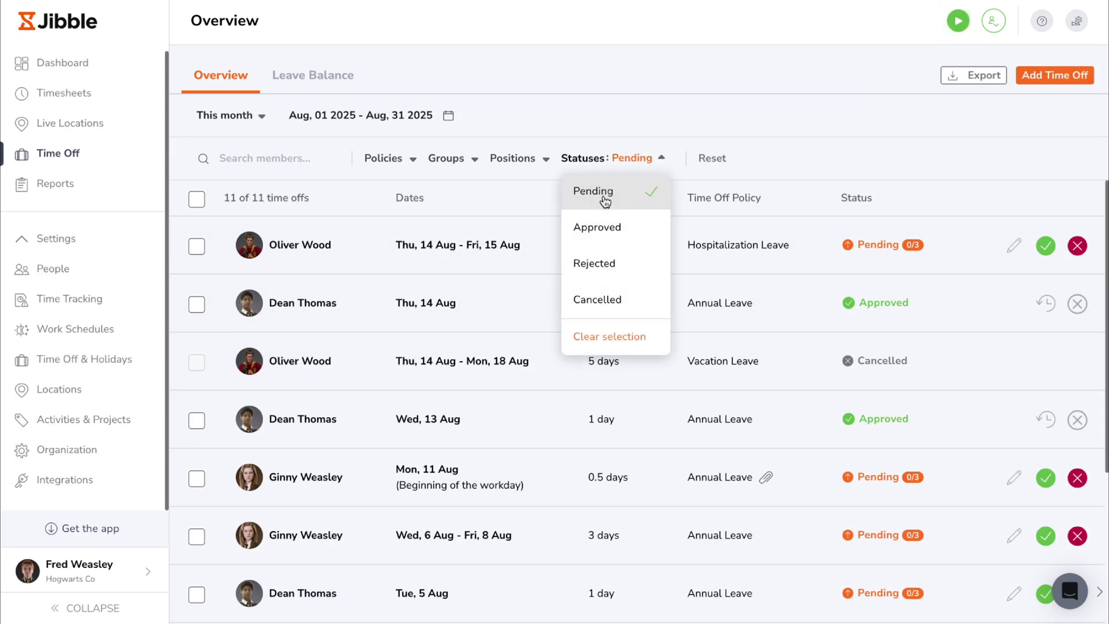
left_click(550, 126)
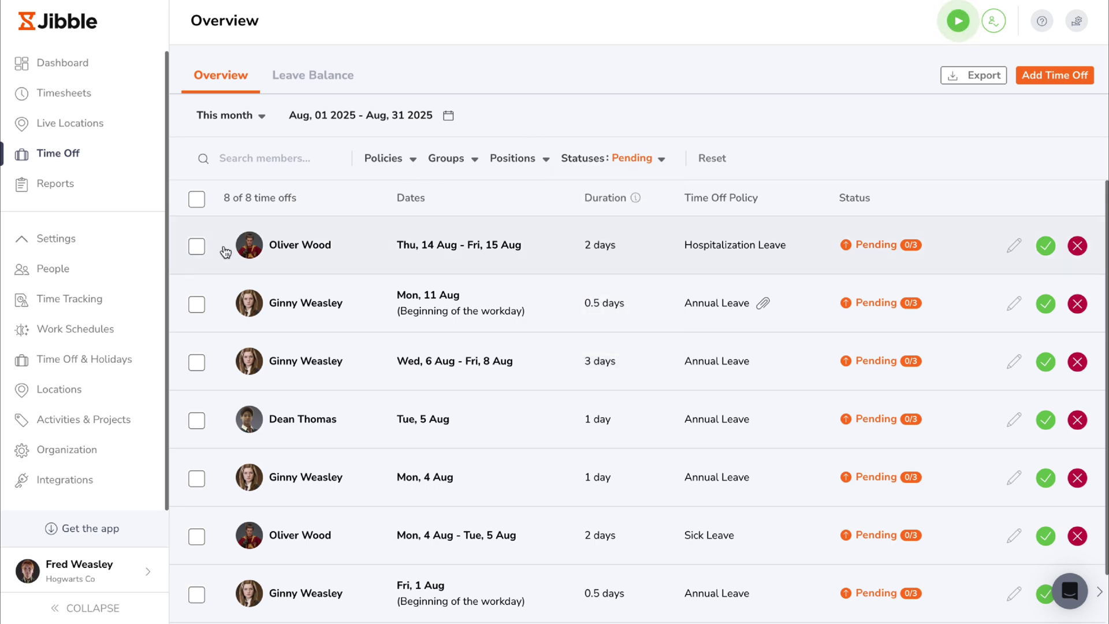
- Bulk-approve the 14–15 Aug Hospitalization, 11 Aug half-day and 5 Aug Annual Leave requests
left_click(196, 246)
left_click(199, 348)
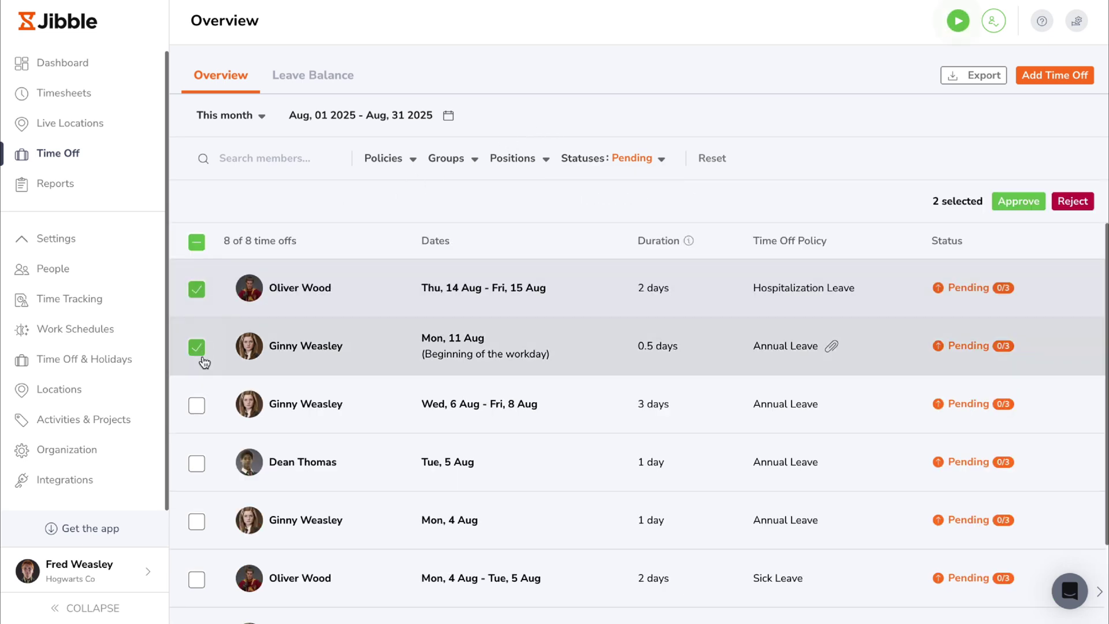
left_click(198, 463)
left_click(1010, 210)
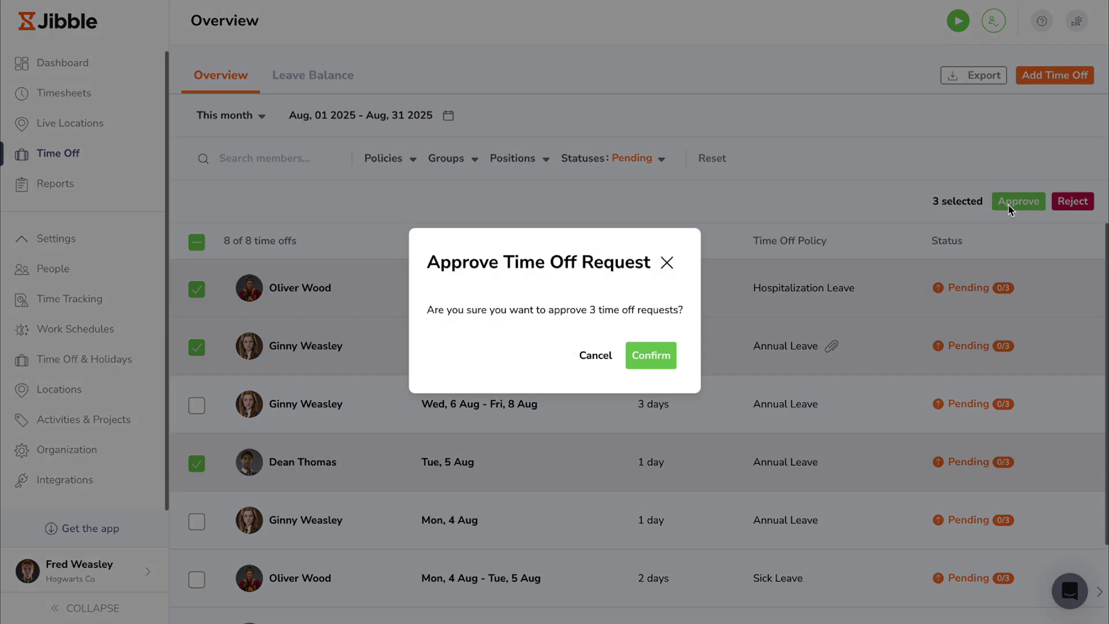
left_click(674, 351)
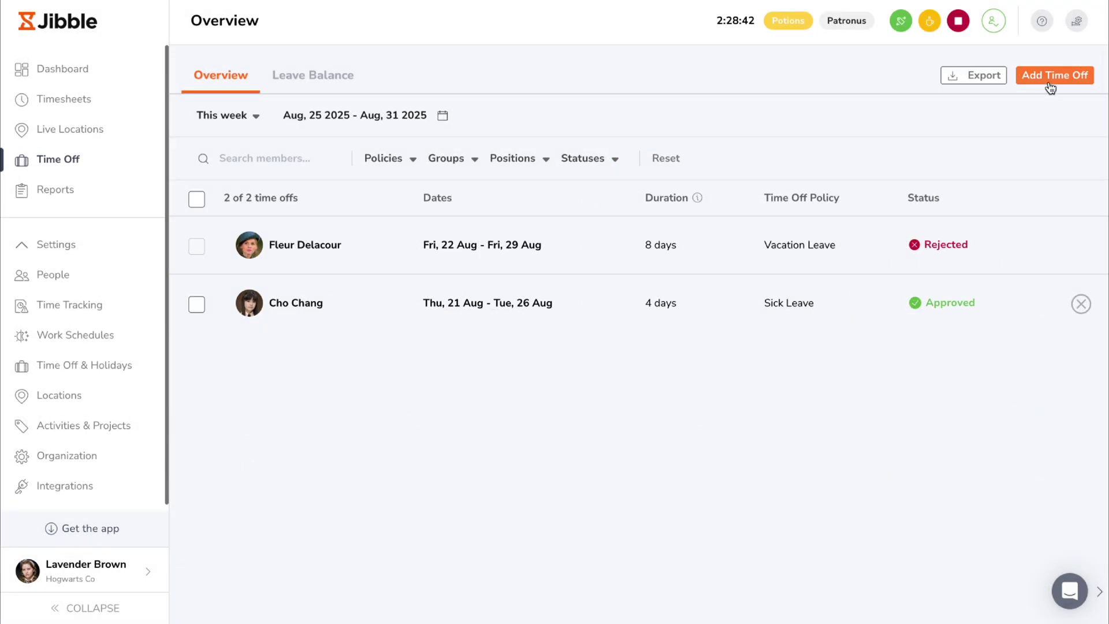
- Add a Vacation Leave for the chosen member on 28–29 Aug 2025 with note 'Vacation!'
left_click(1050, 78)
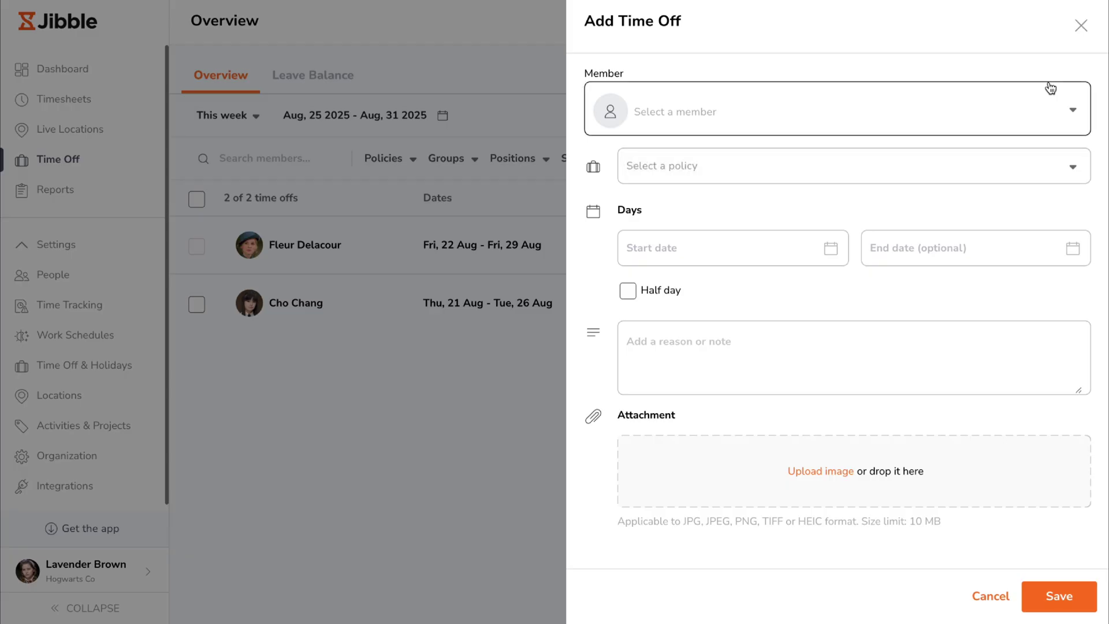
left_click(1037, 119)
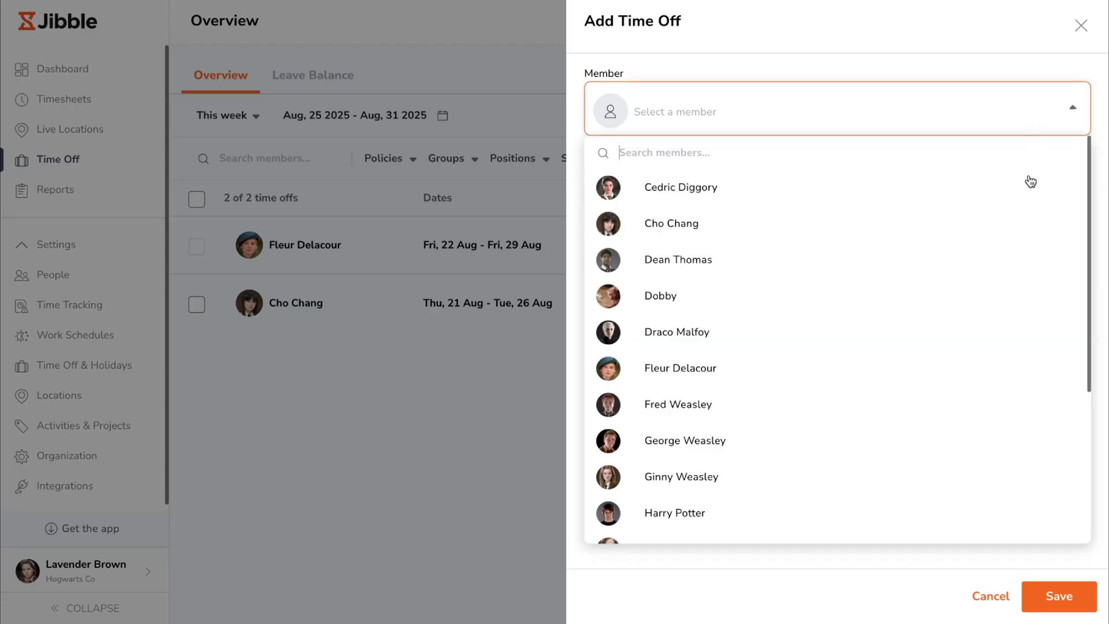
left_click(1017, 370)
left_click(886, 345)
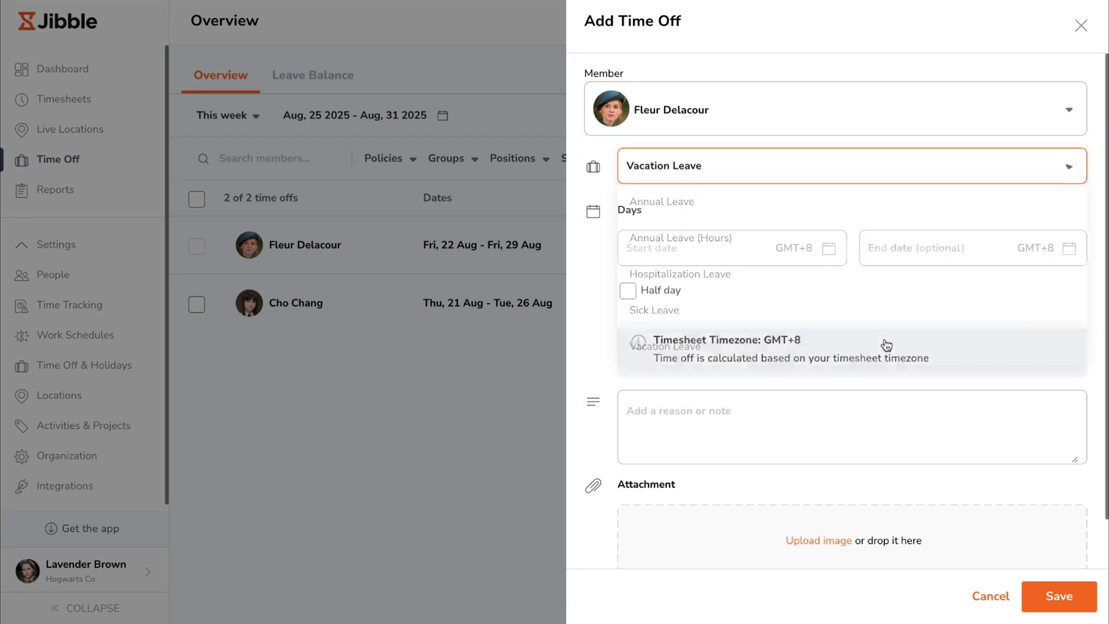
left_click(726, 433)
left_click(753, 434)
left_click(753, 436)
type("Vacation!")
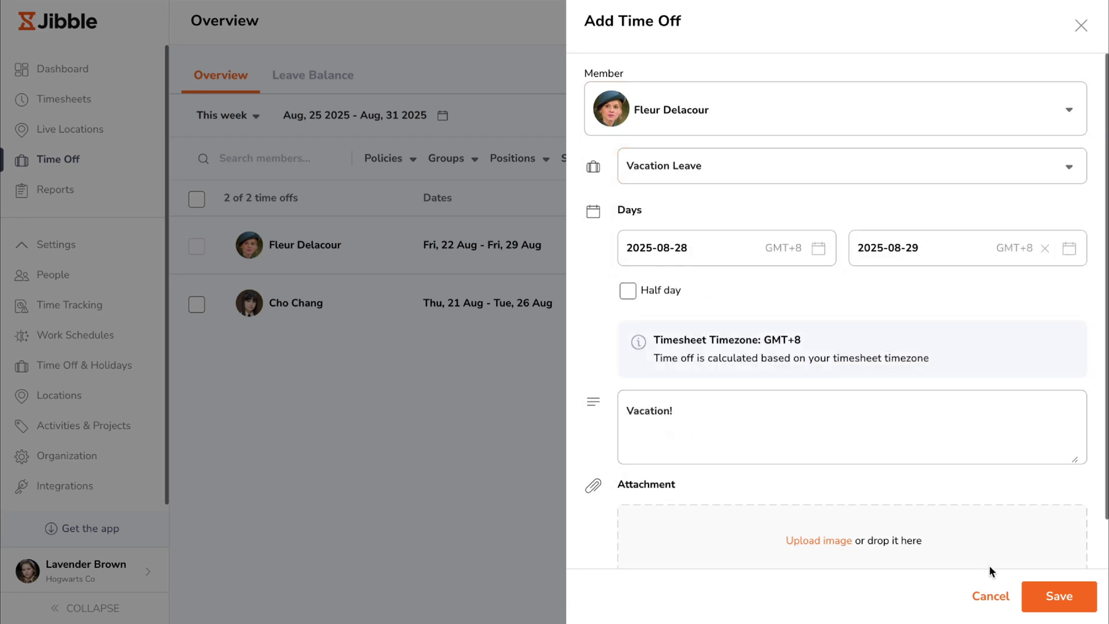
left_click(1039, 601)
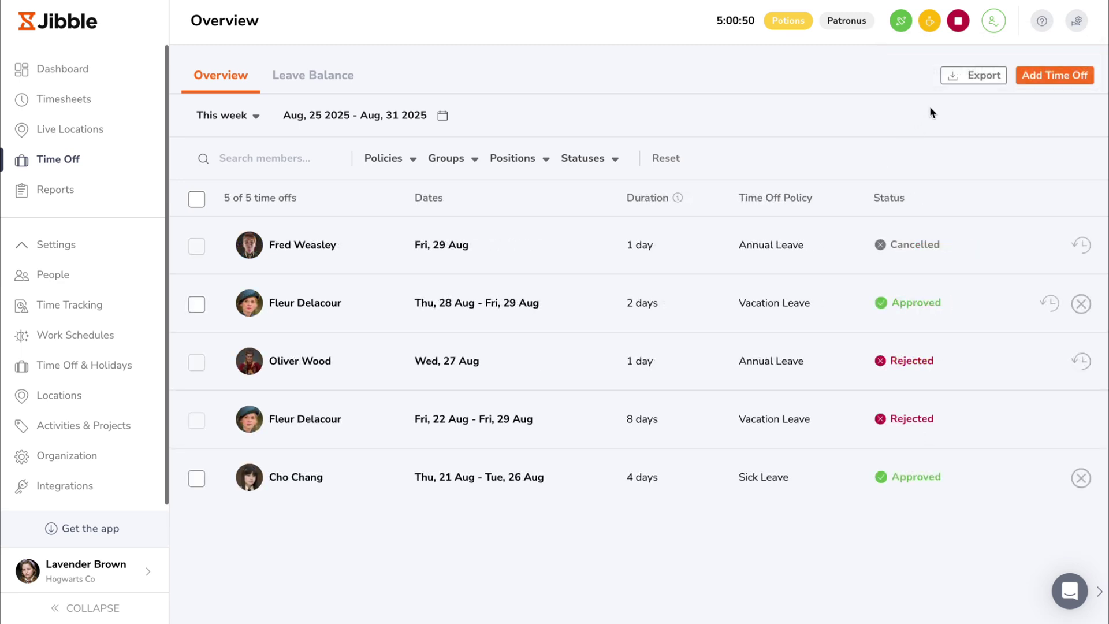
- Export time off for the whole month of August, including Rejected requests
left_click(954, 86)
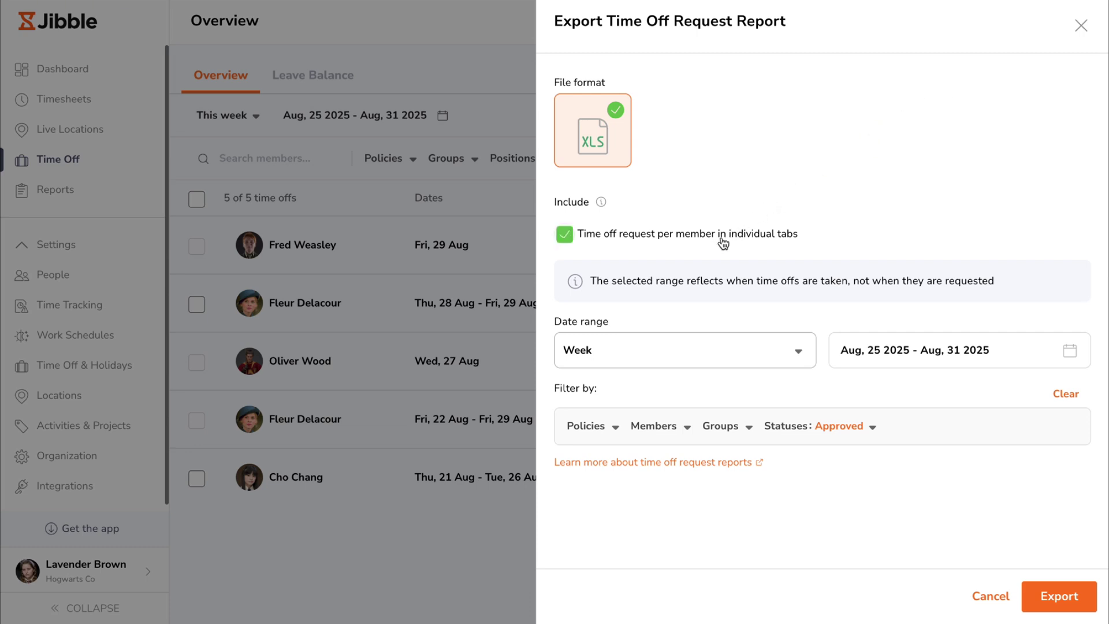
left_click(798, 360)
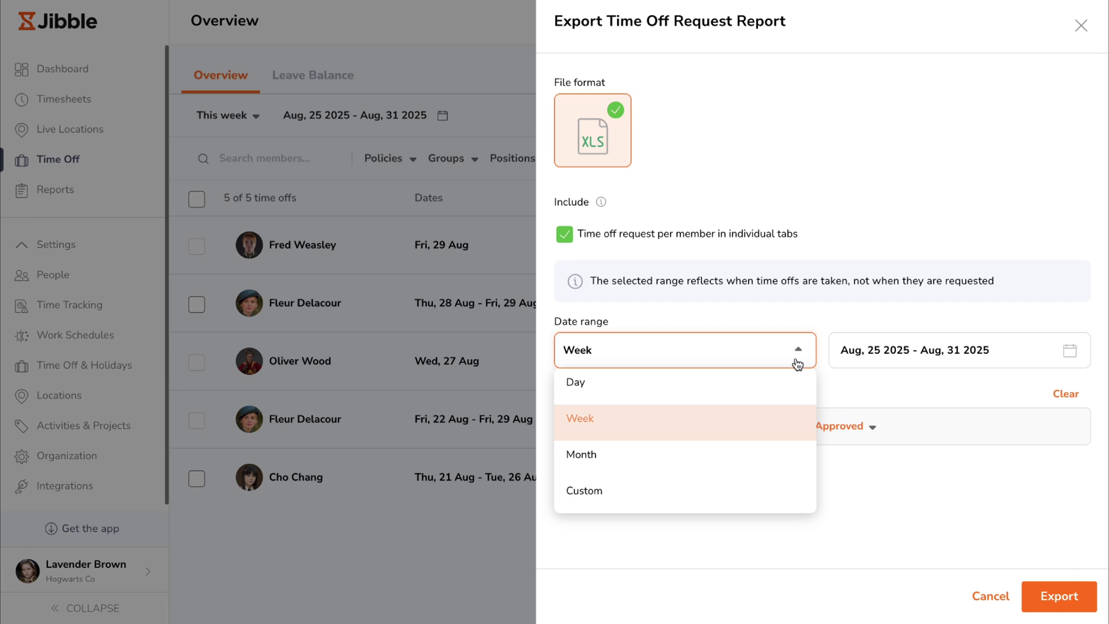
left_click(787, 460)
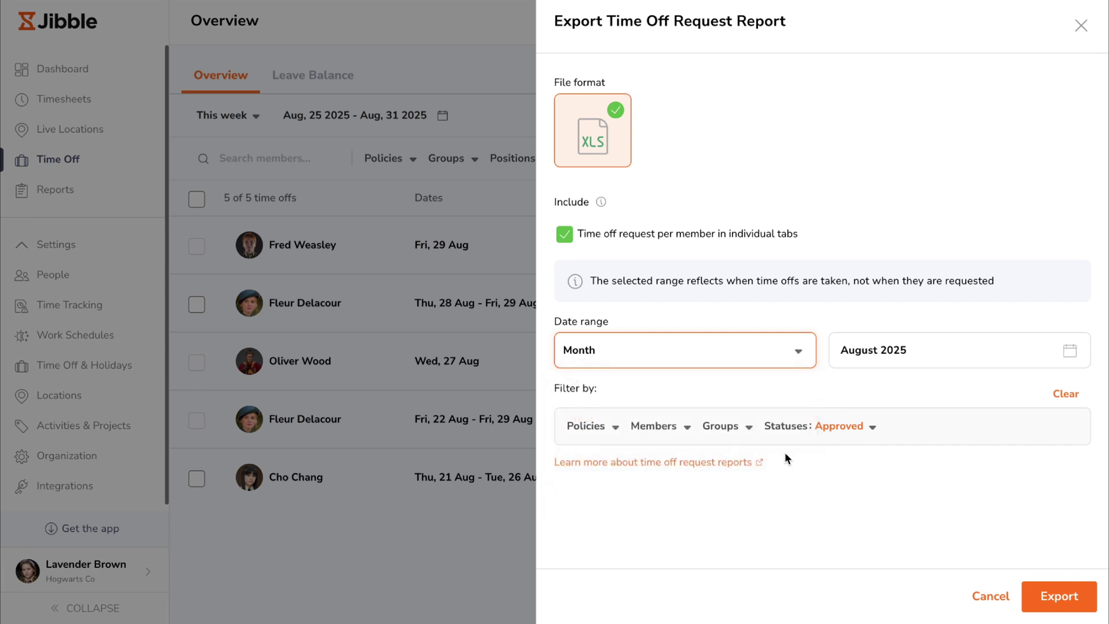
left_click(811, 432)
left_click(837, 321)
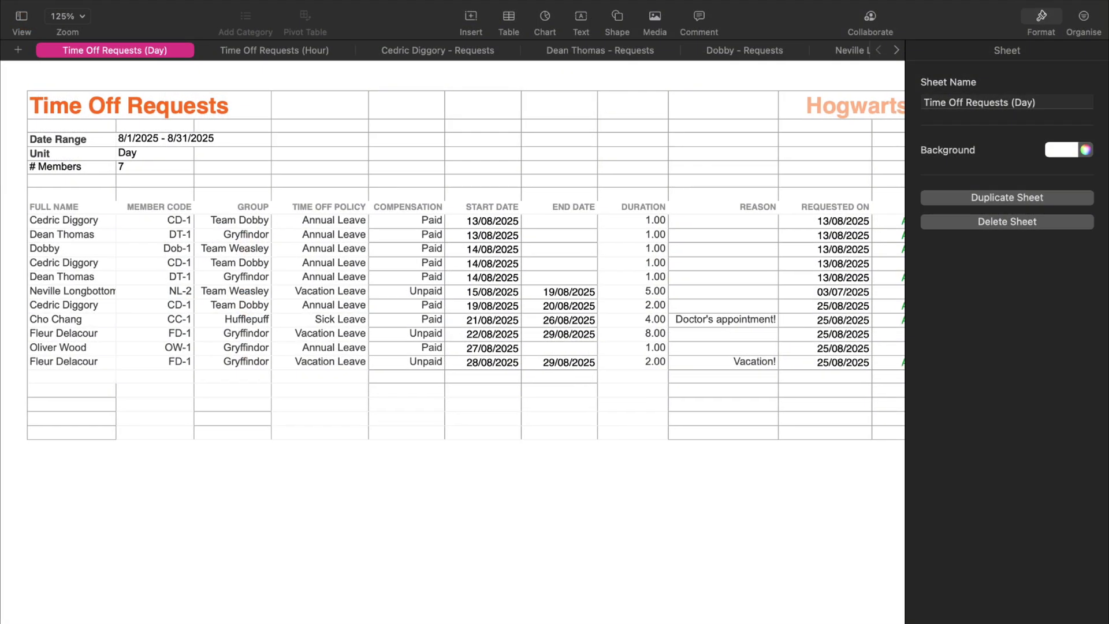
- Inspect the exported XLS report and open one member's individual requests sheet
scroll(474, 231, "right", 5)
scroll(474, 150, "left", 5)
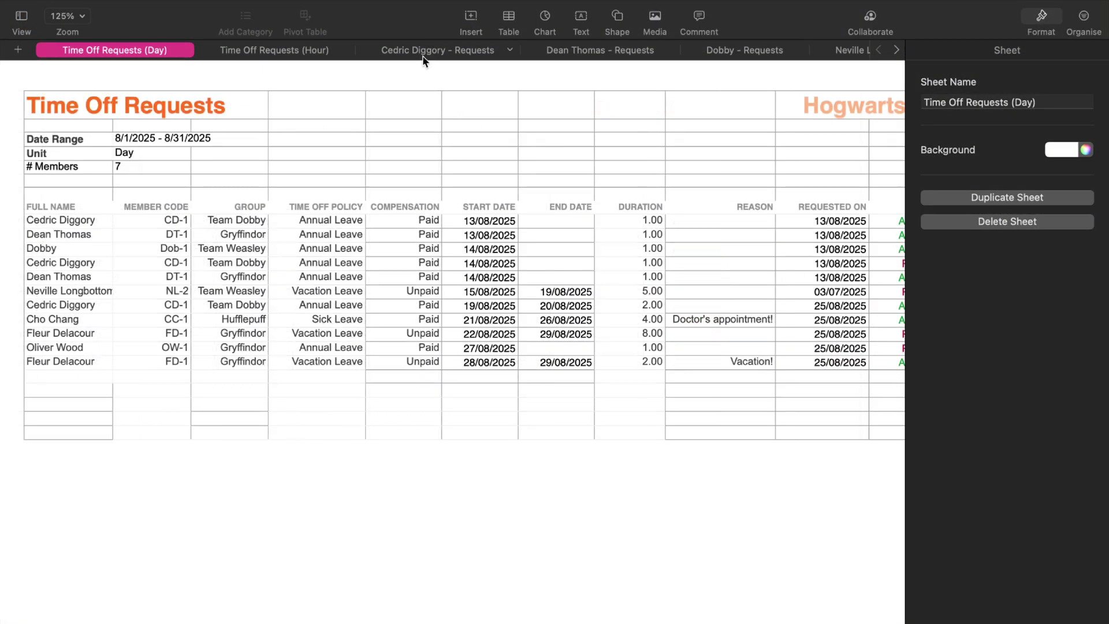
left_click(424, 51)
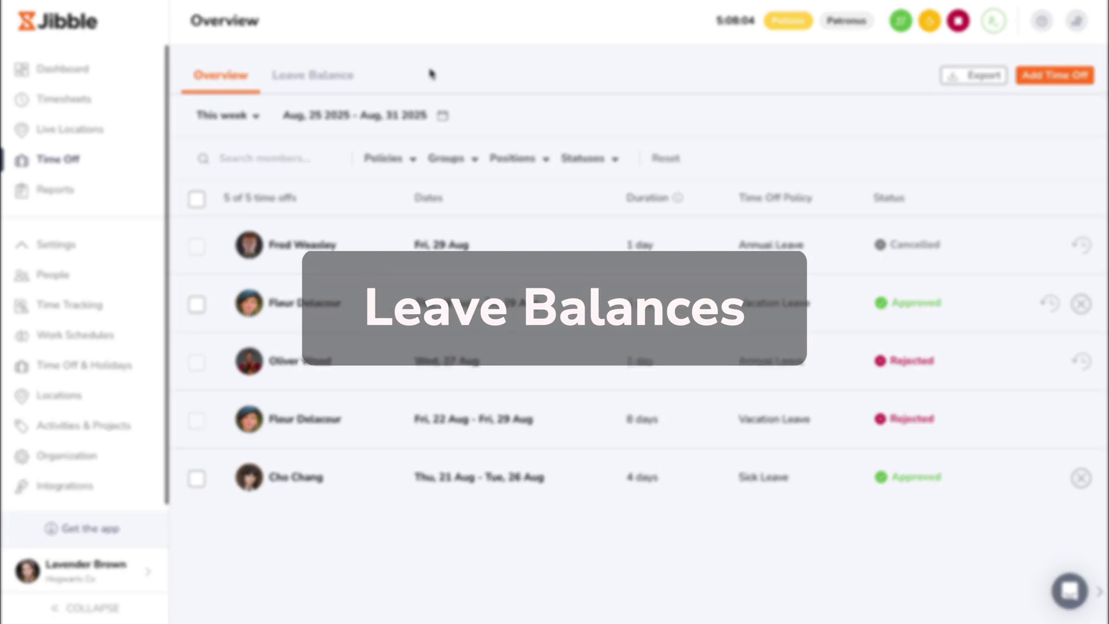
- Open the Leave Balance tab and browse members' per-policy balances
left_click(352, 85)
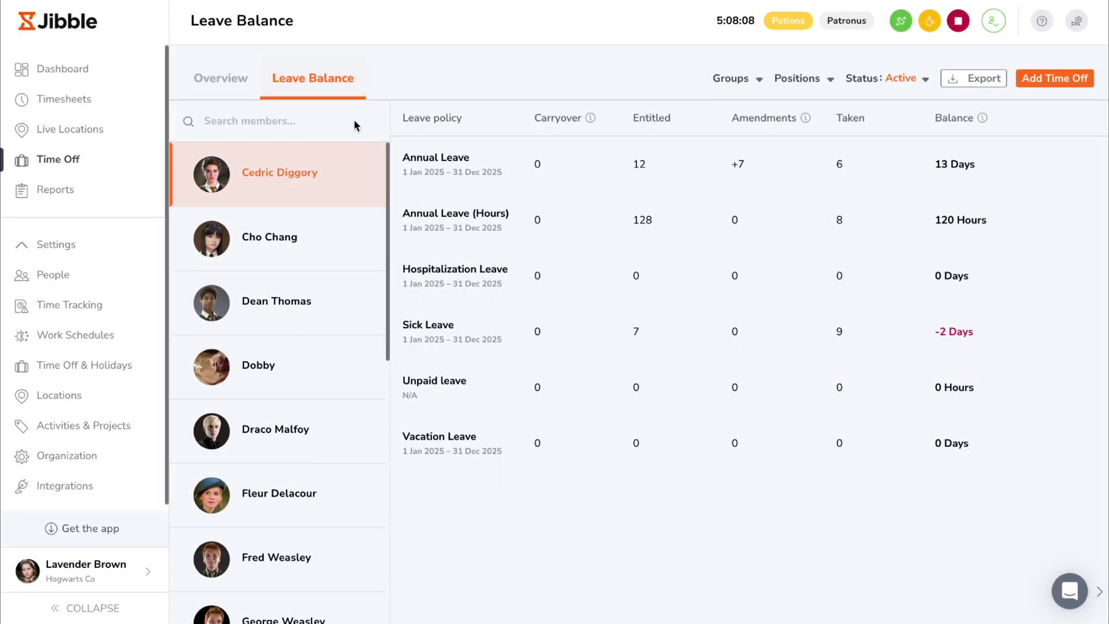
scroll(367, 189, "down", 6)
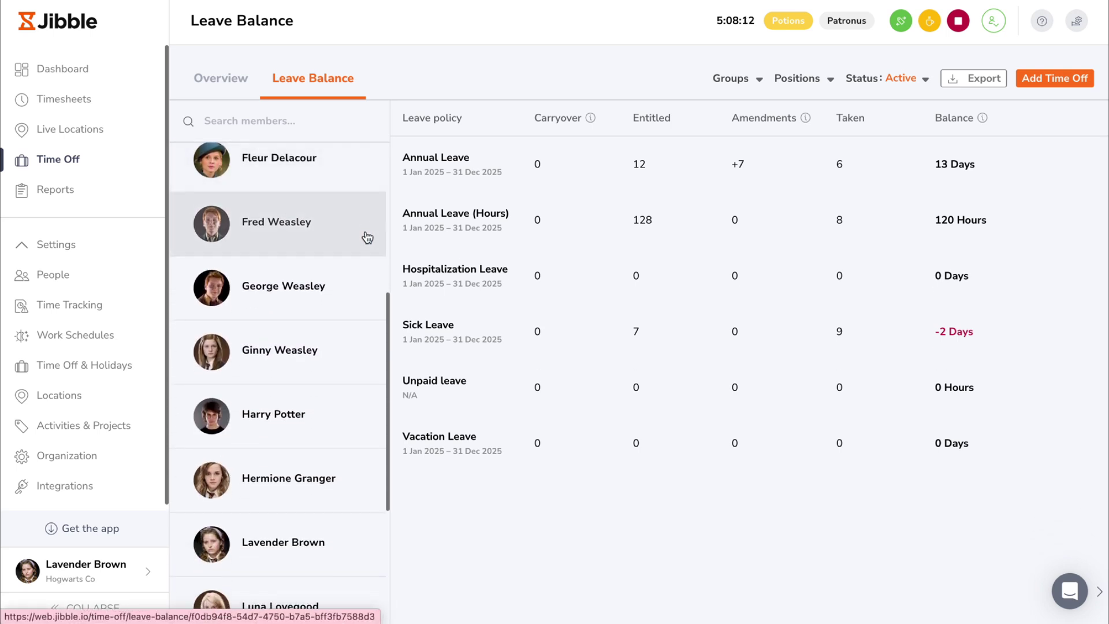
scroll(369, 327, "down", 1)
scroll(370, 329, "down", 3)
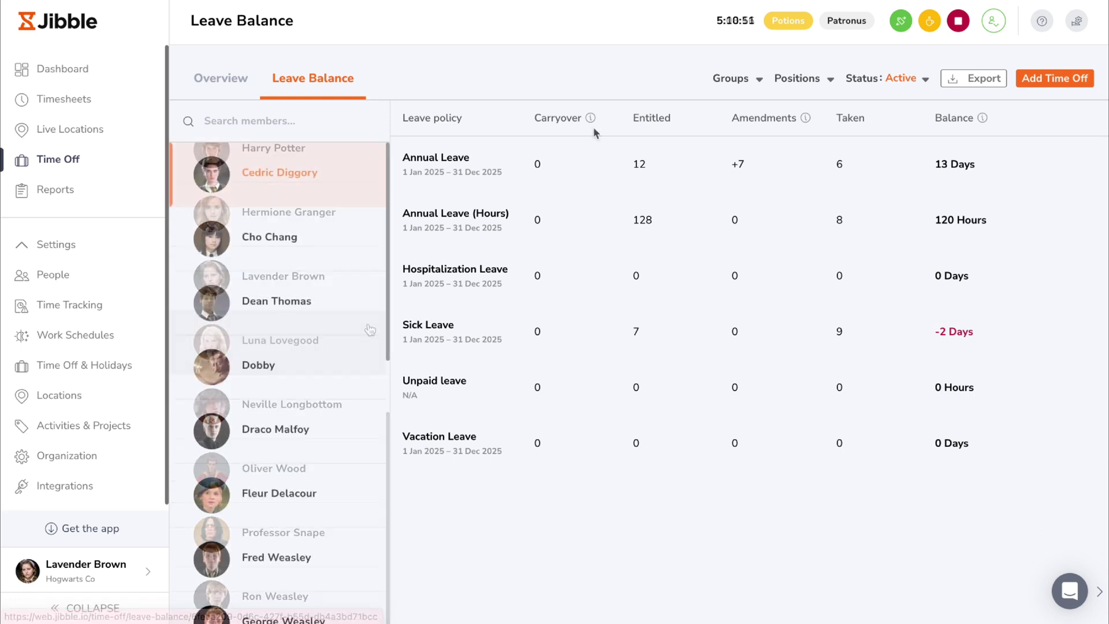
- Filter leave balances to the Gryffindor group, with Archived members included
mouse_move(590, 117)
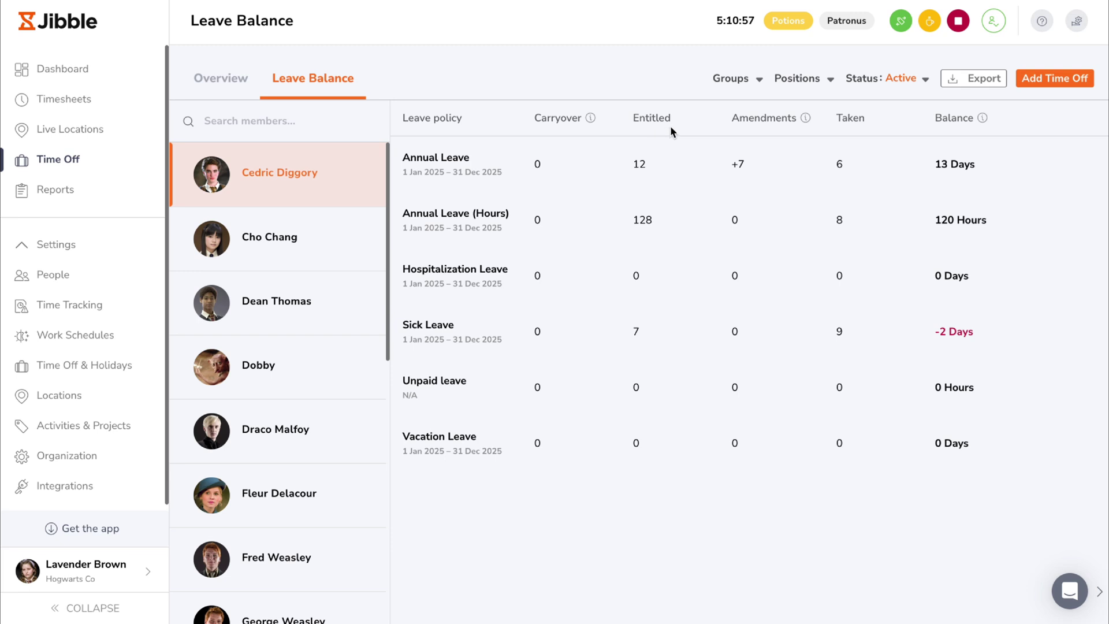
mouse_move(811, 120)
mouse_move(982, 119)
left_click(729, 81)
left_click(769, 167)
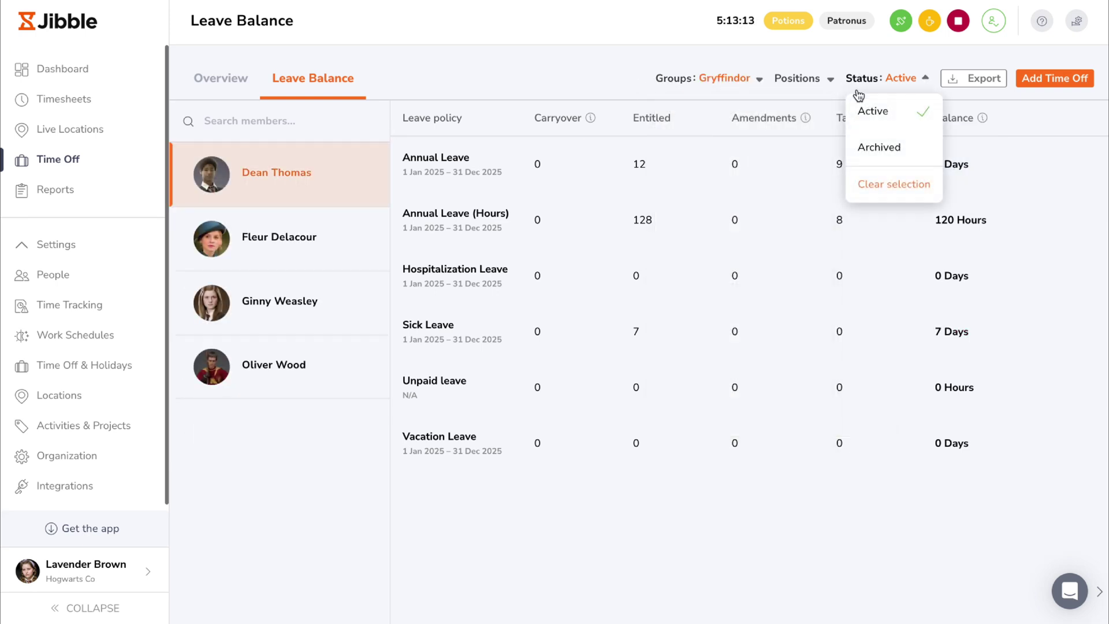
left_click(897, 149)
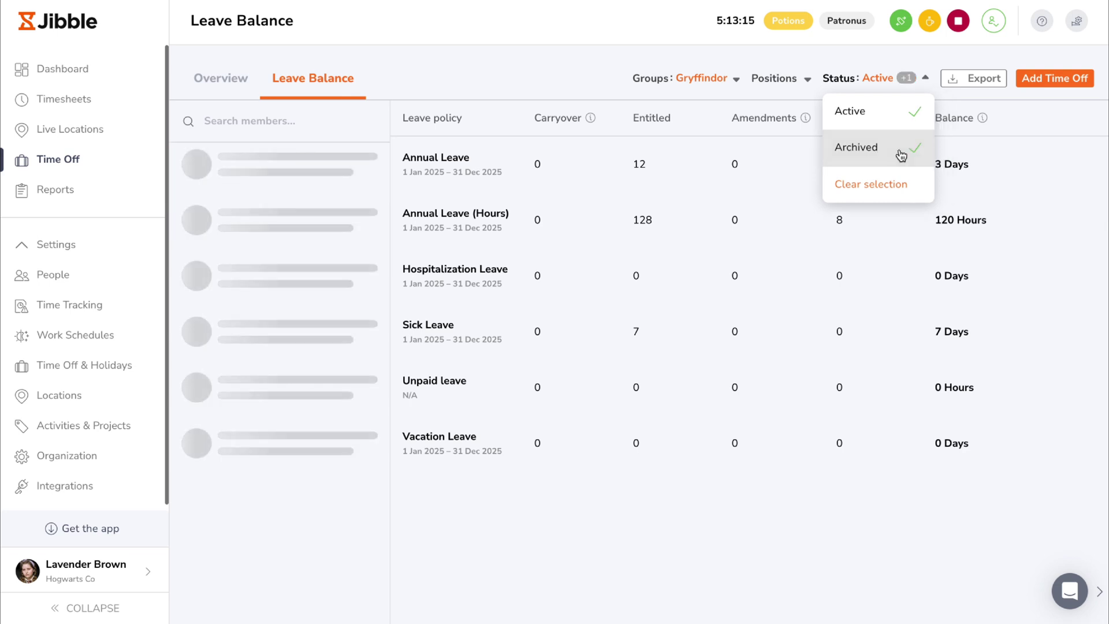
left_click(978, 282)
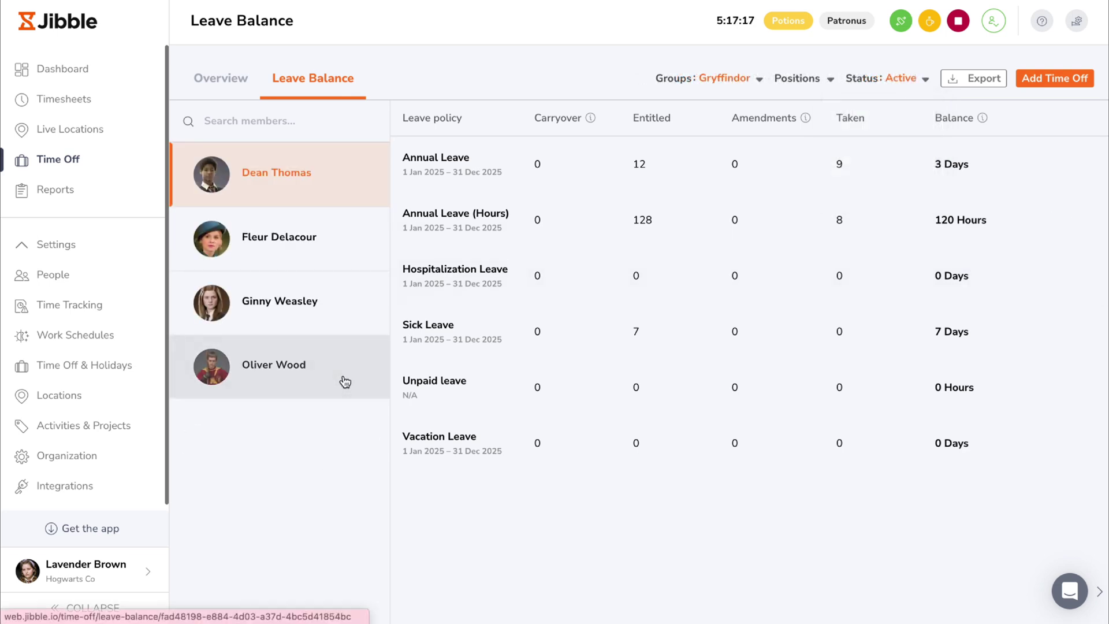
- Amend the last Gryffindor member's Vacation Leave by +5 days with reason 'Additional leave'
left_click(345, 382)
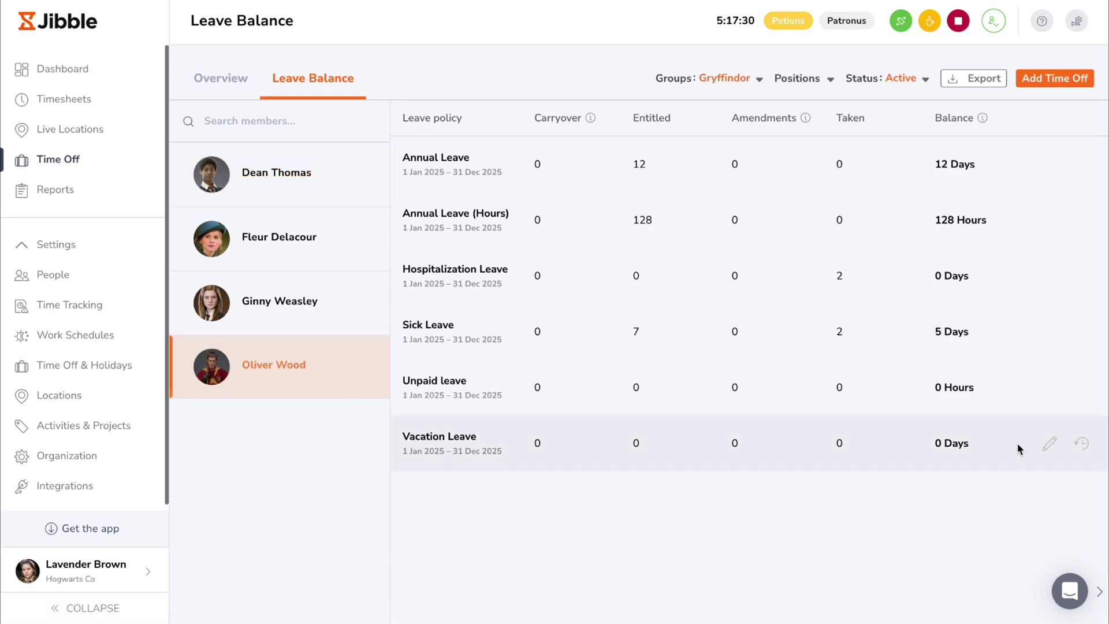
left_click(1049, 444)
left_click(1046, 444)
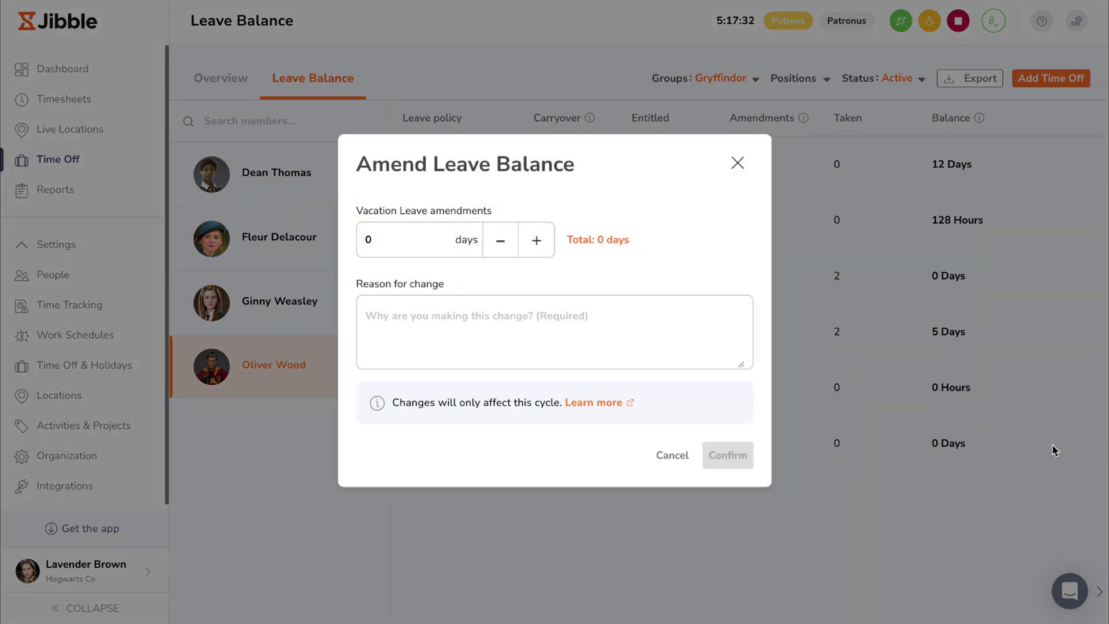
left_click(546, 241)
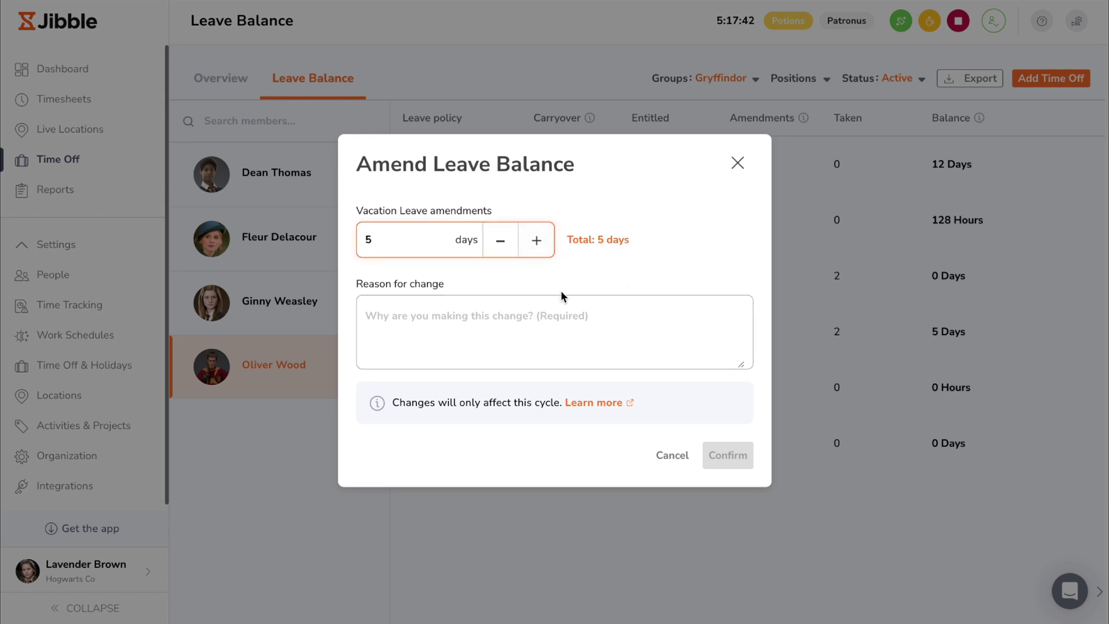
left_click(569, 320)
type("Additional leave")
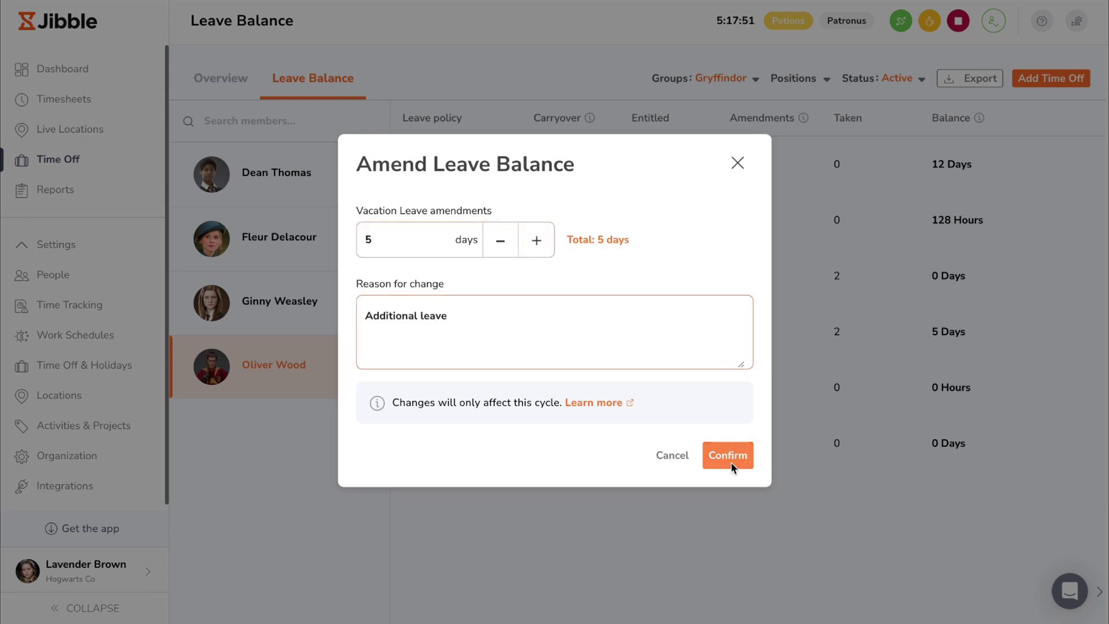
left_click(730, 459)
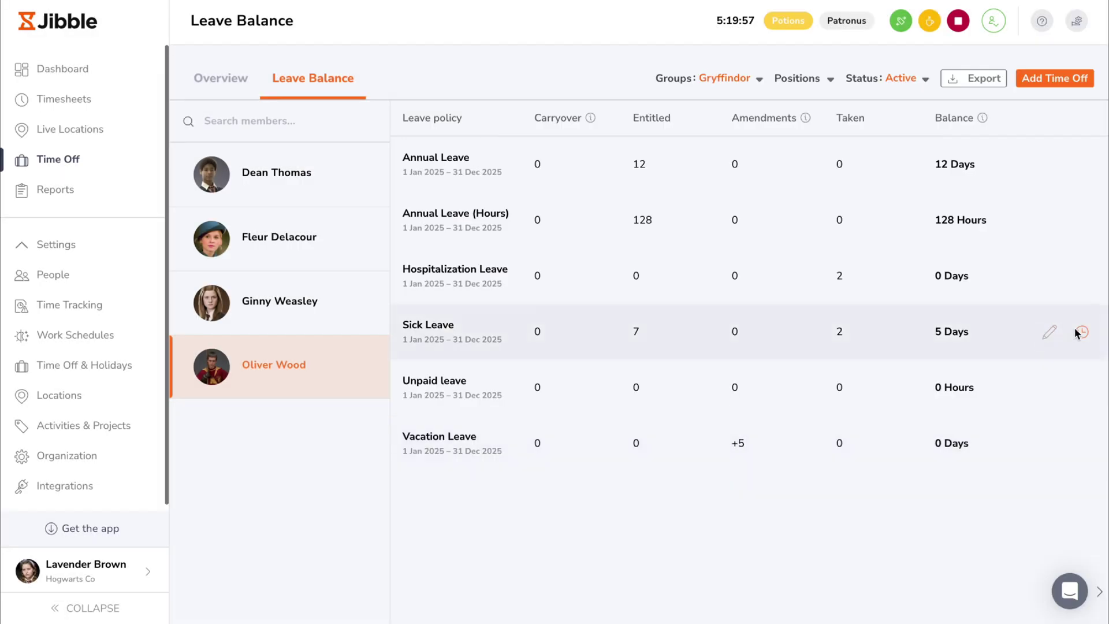
- Export the Gryffindor time-off balance report as XLS, with balances as of end of last month
left_click(1082, 331)
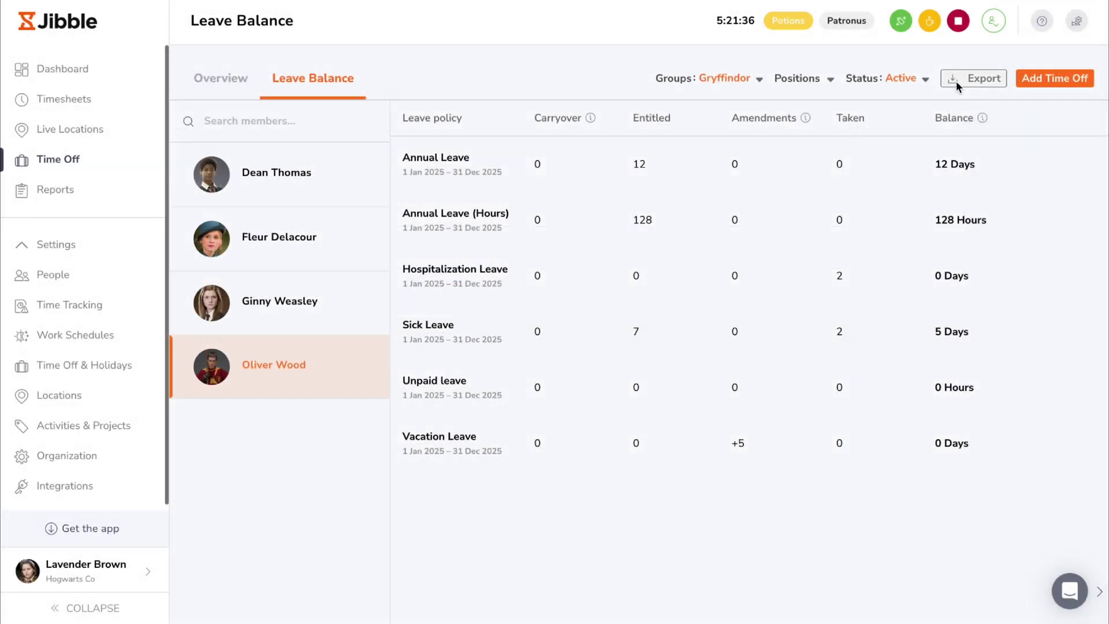
left_click(956, 81)
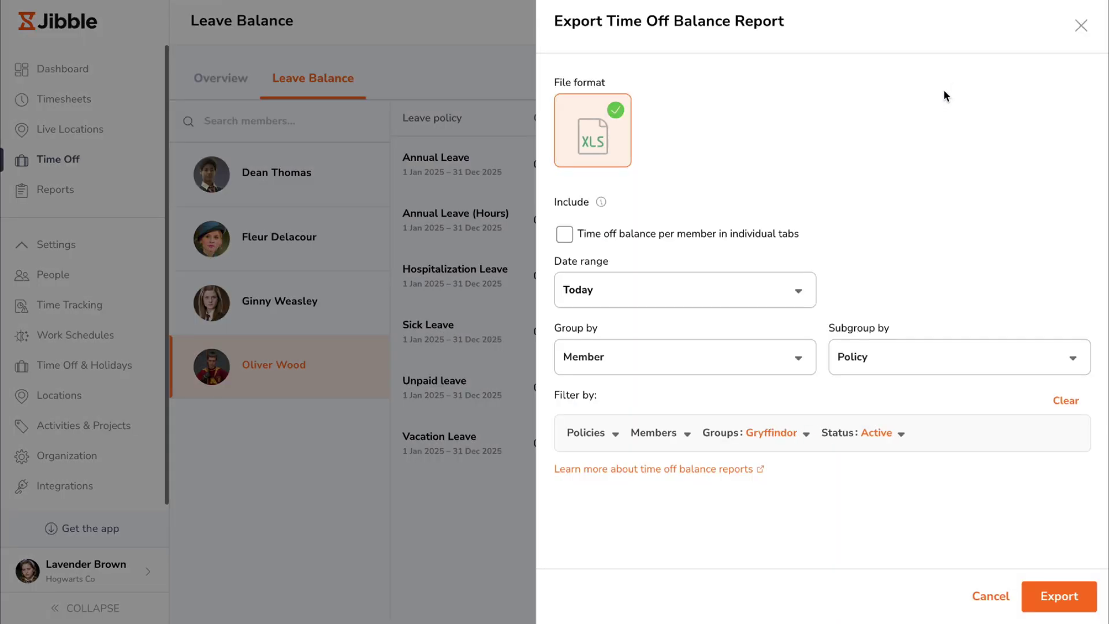
left_click(781, 298)
left_click(785, 395)
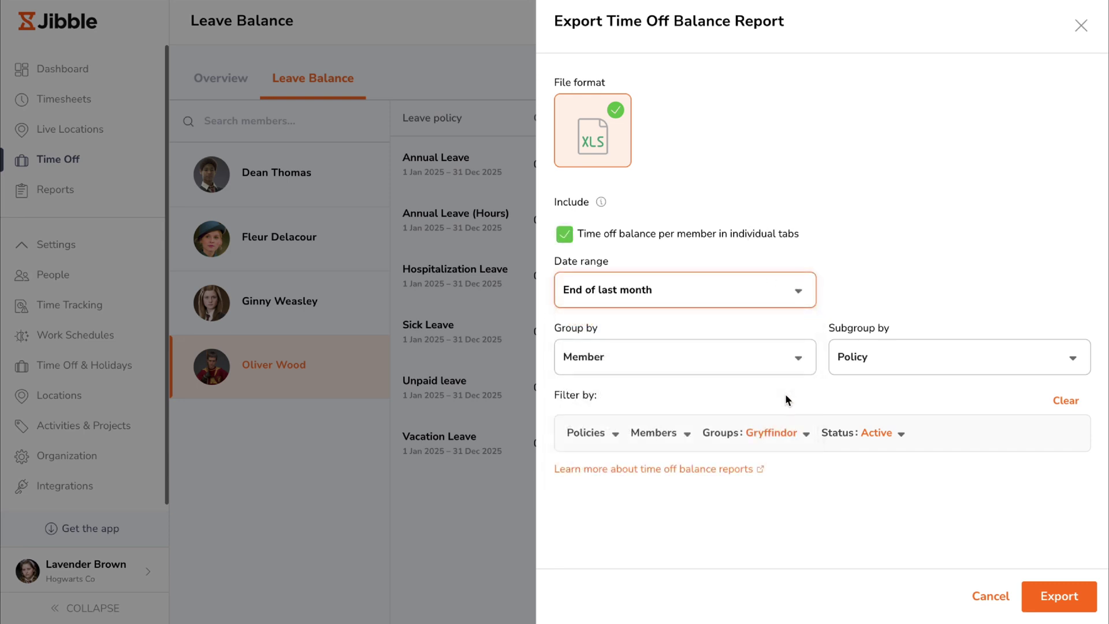
left_click(1059, 596)
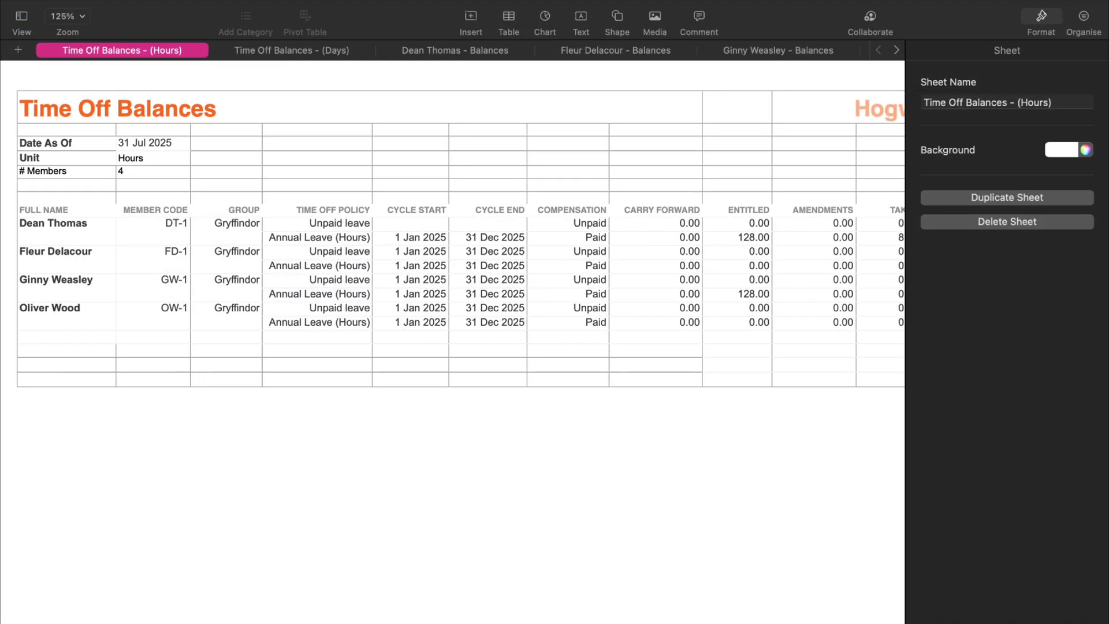
- Scroll across the exported balances table and open one member's individual Balances sheet
scroll(452, 239, "right", 5)
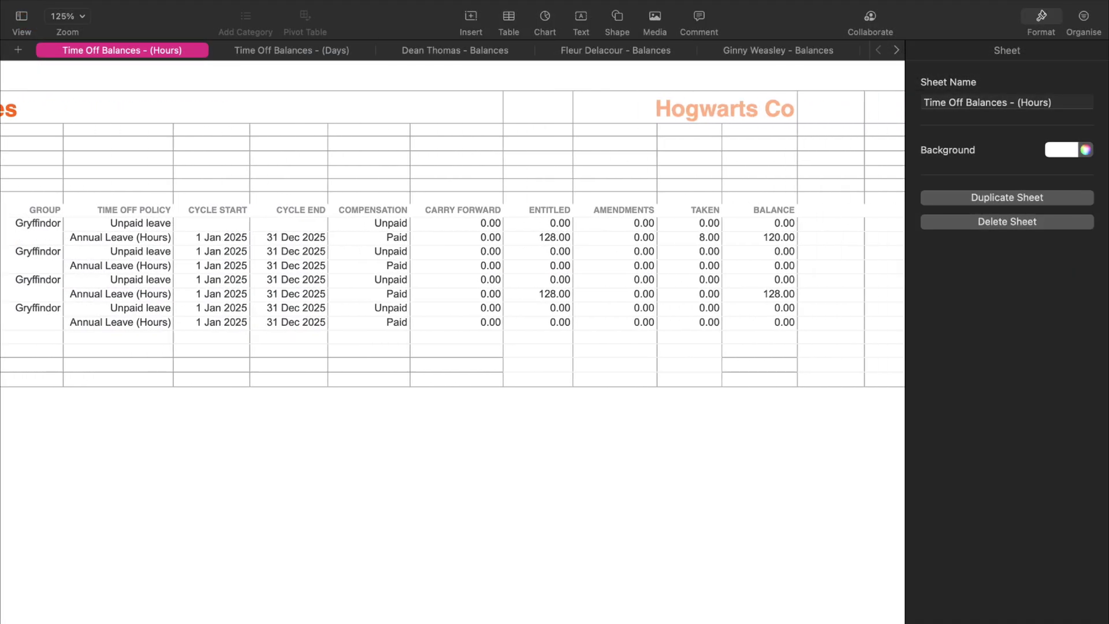
left_click(447, 51)
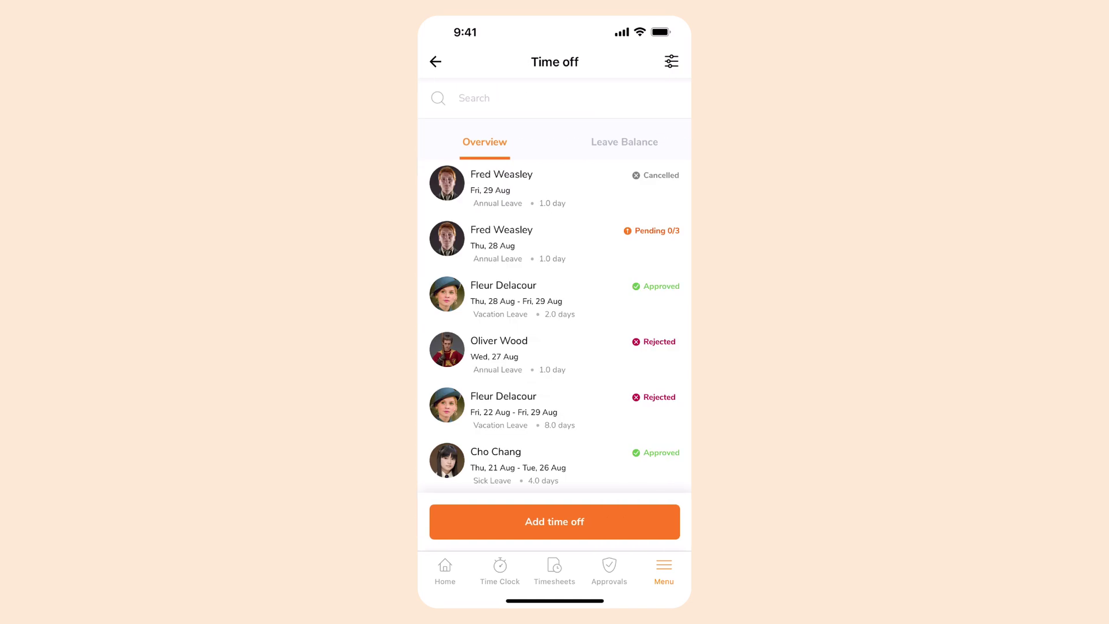
- Approve the pending Fri 8 Aug sick-leave request, overriding the approval flow
scroll(554, 324, "down", 10)
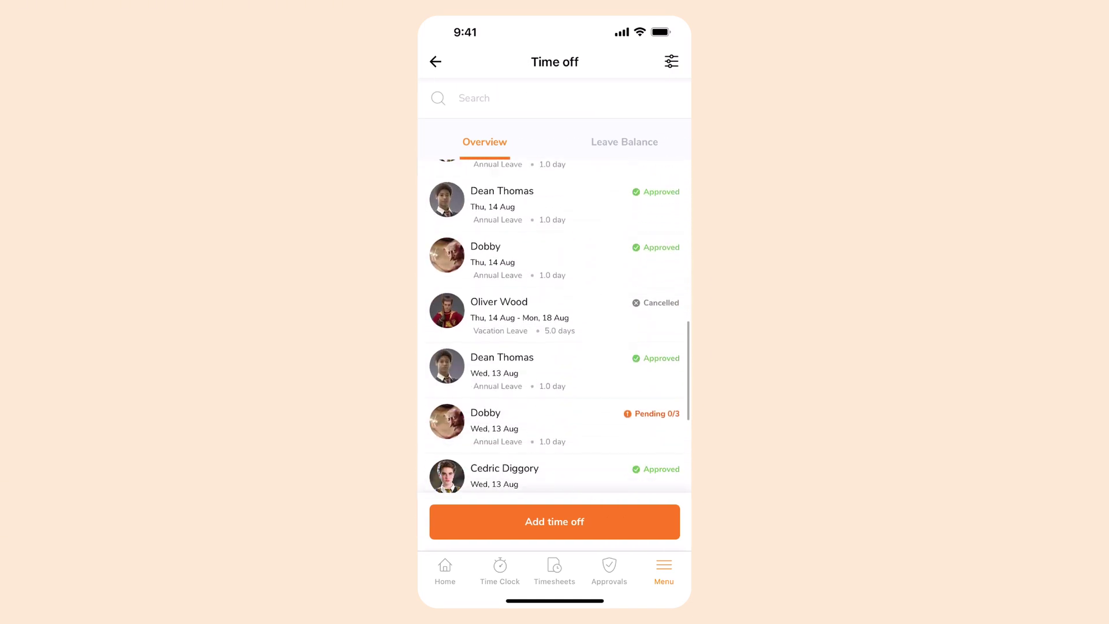
scroll(554, 323, "down", 5)
left_click_drag(636, 409, 474, 409)
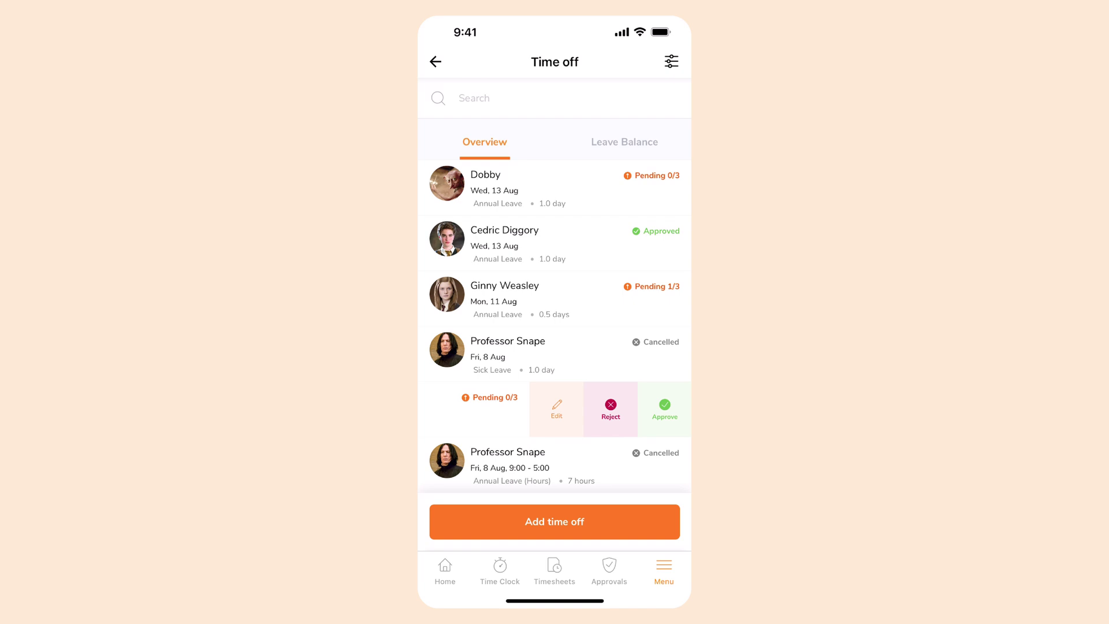
left_click(665, 409)
left_click(607, 386)
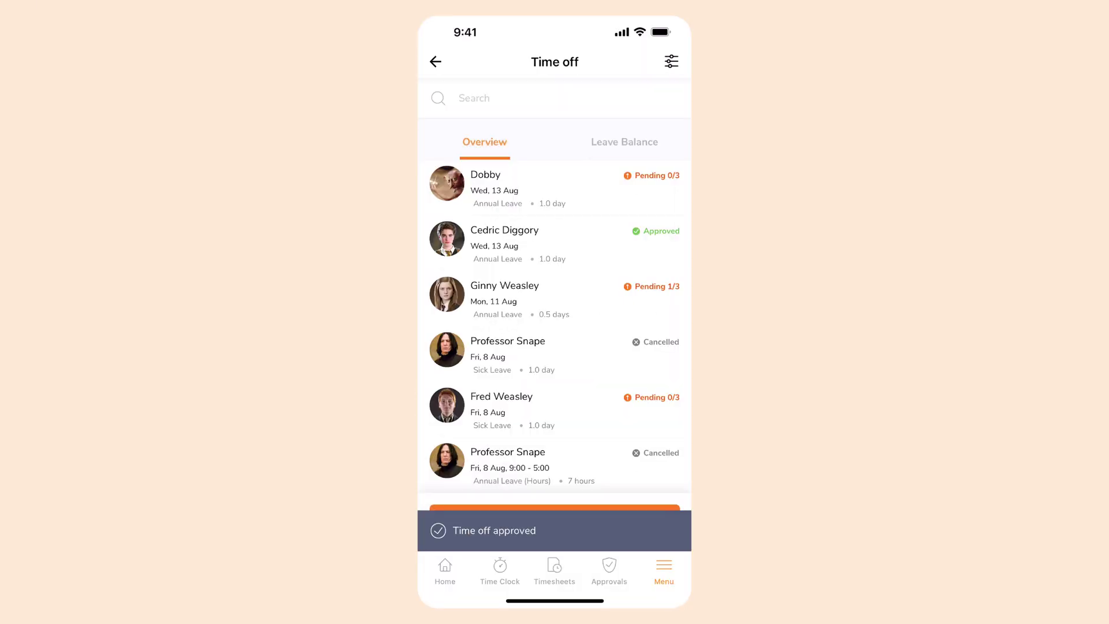
- Open a member's Leave Balance and view their Annual Leave (Hours) balance details
left_click(625, 142)
left_click(499, 376)
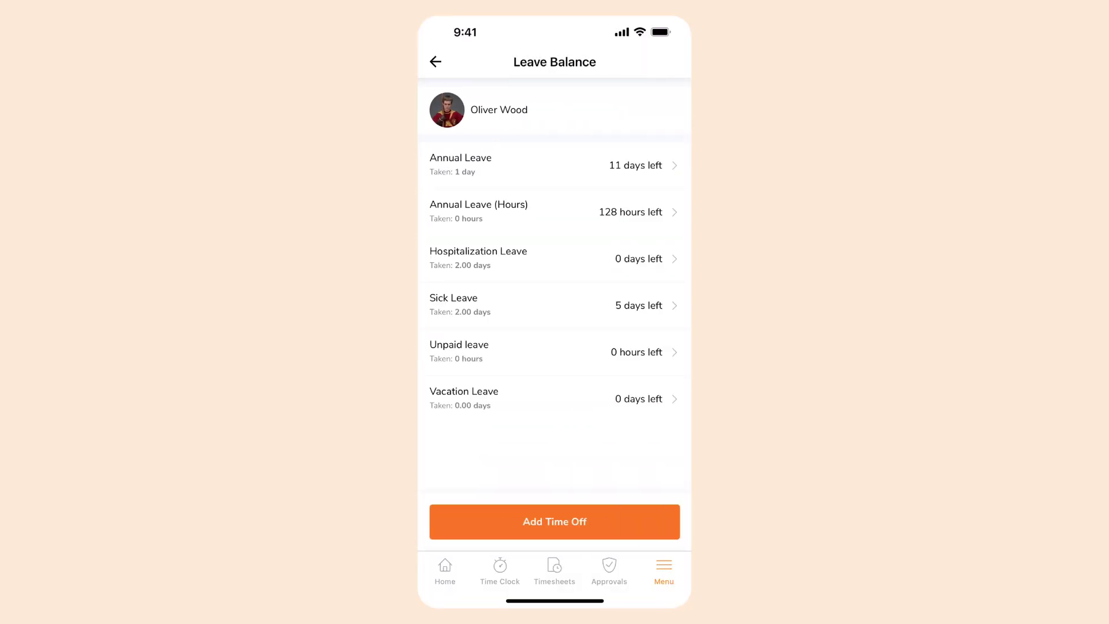
left_click(555, 212)
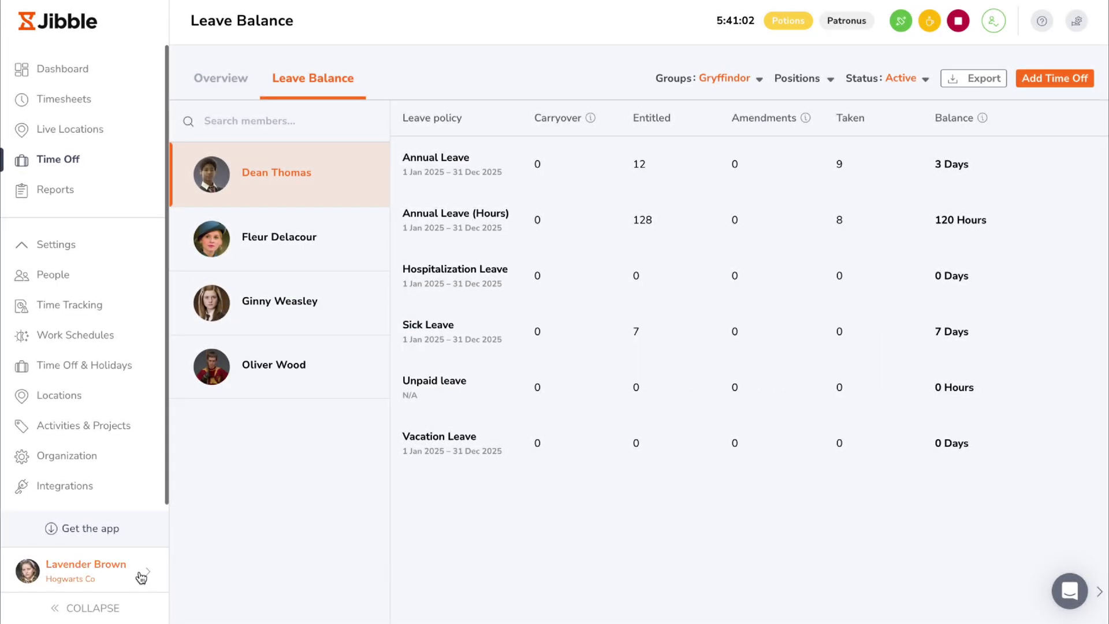
- In account settings, enable e-mail alerts for time-off requests from all members and save
left_click(140, 576)
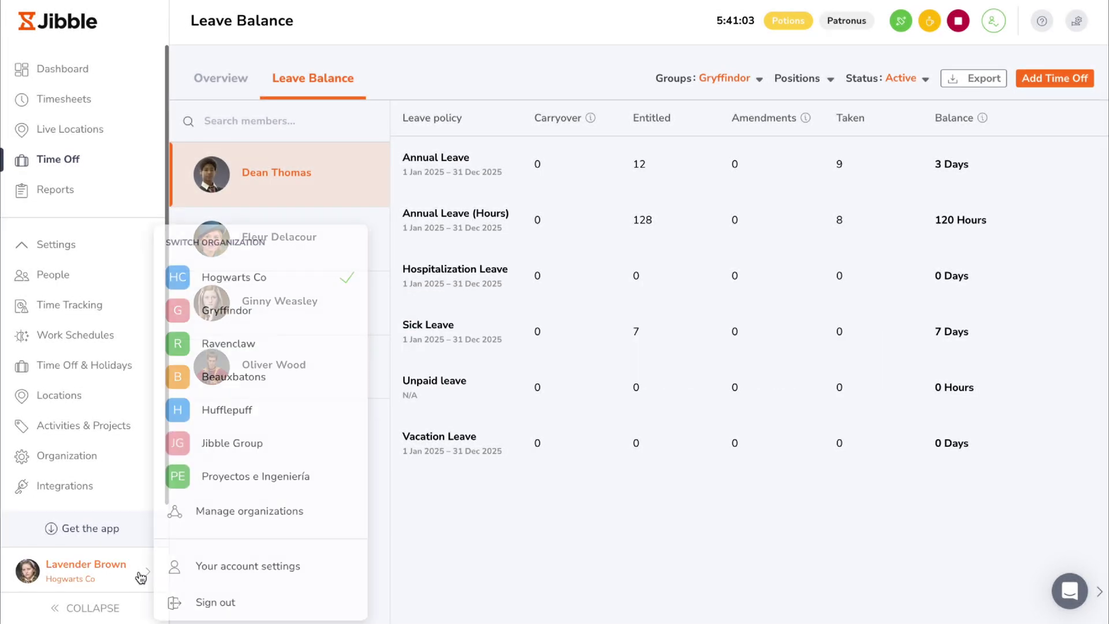
left_click(237, 578)
scroll(636, 490, "down", 10)
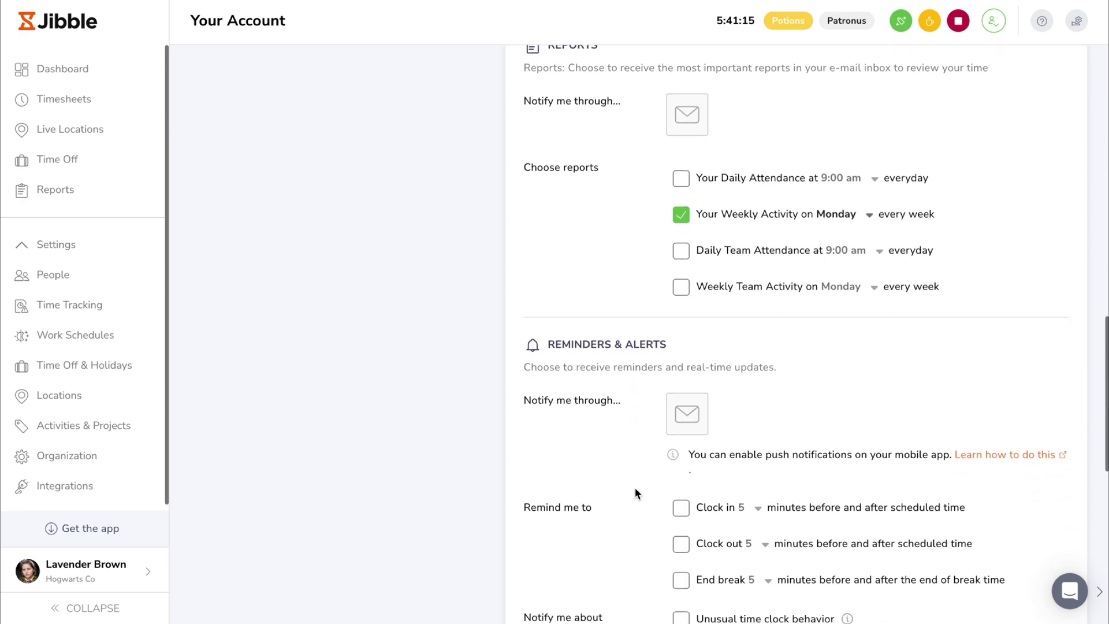
scroll(635, 488, "down", 3)
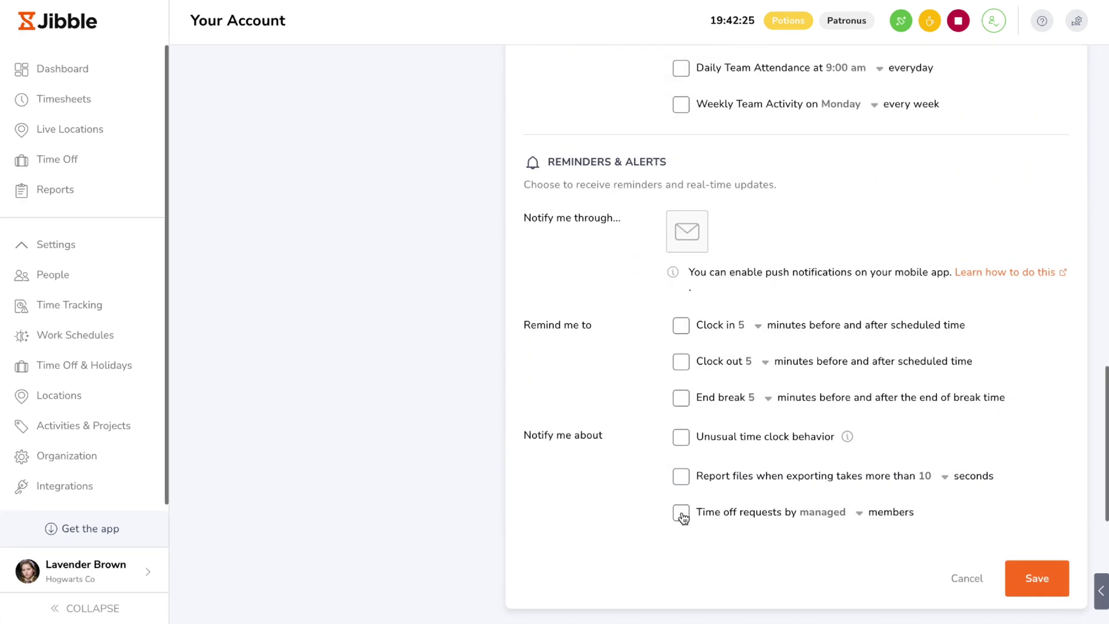
left_click(808, 518)
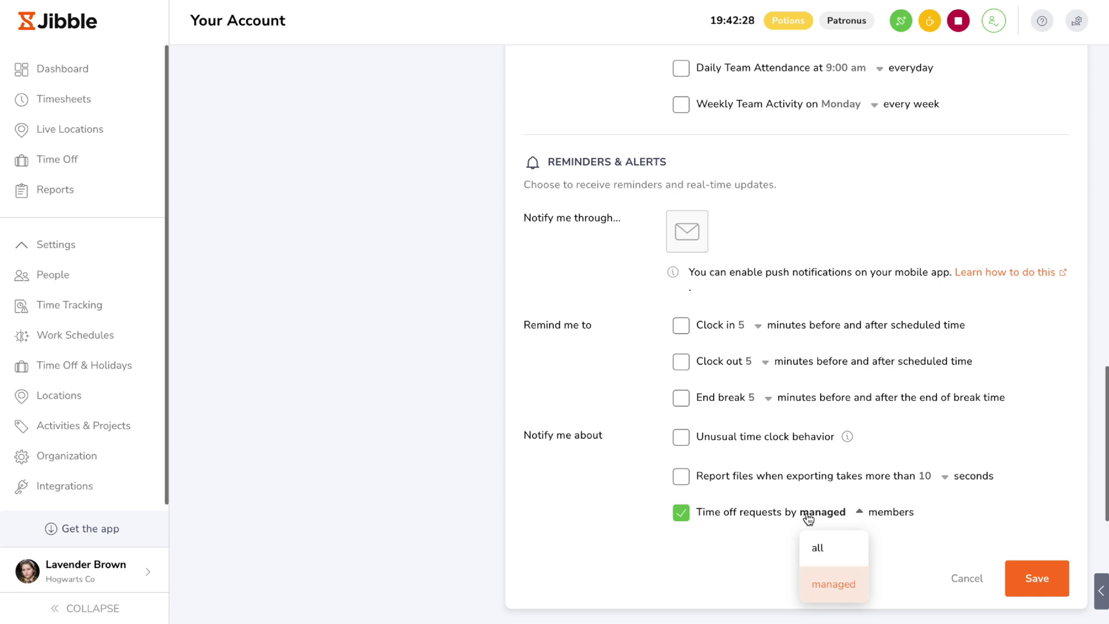
left_click(834, 558)
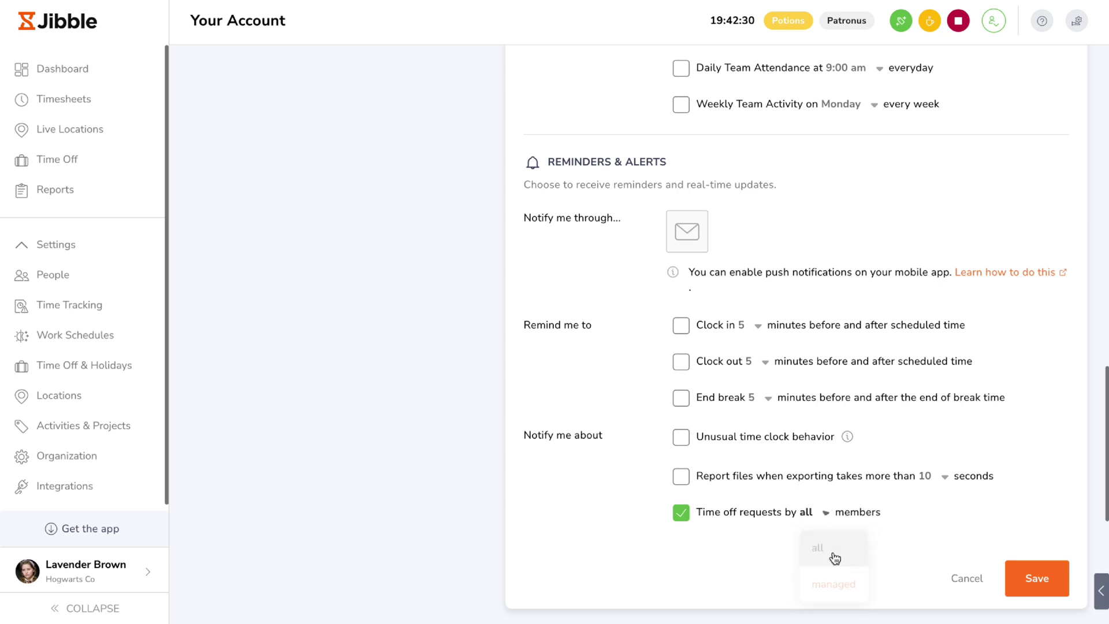
left_click(699, 234)
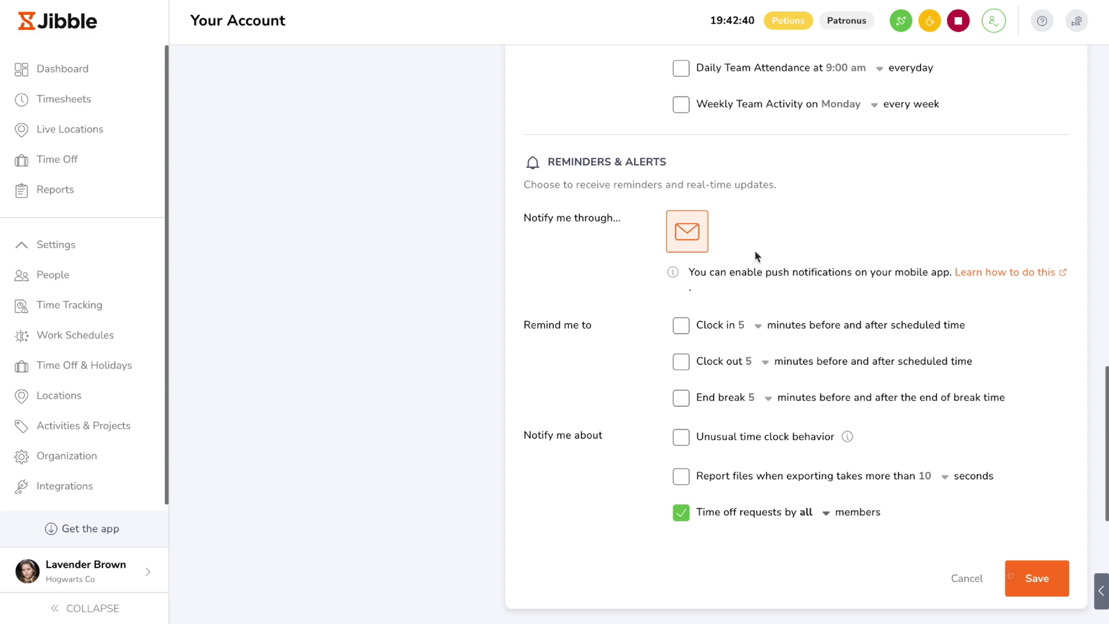
left_click(1019, 583)
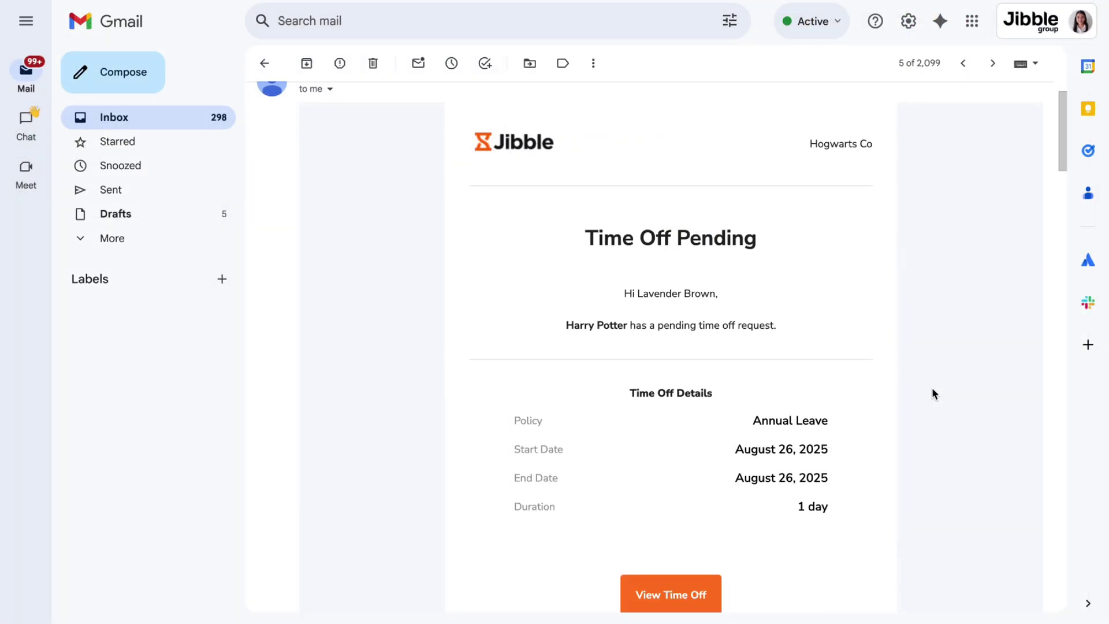
scroll(933, 388, "down", 2)
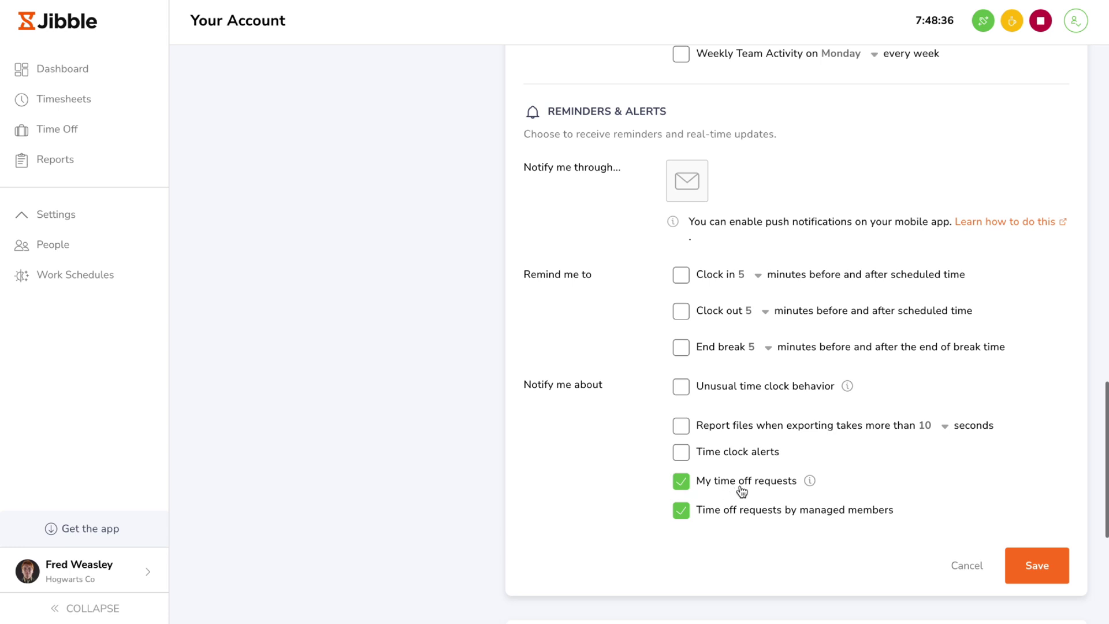
- Turn on e-mail delivery for the My time off requests notifications
mouse_move(809, 480)
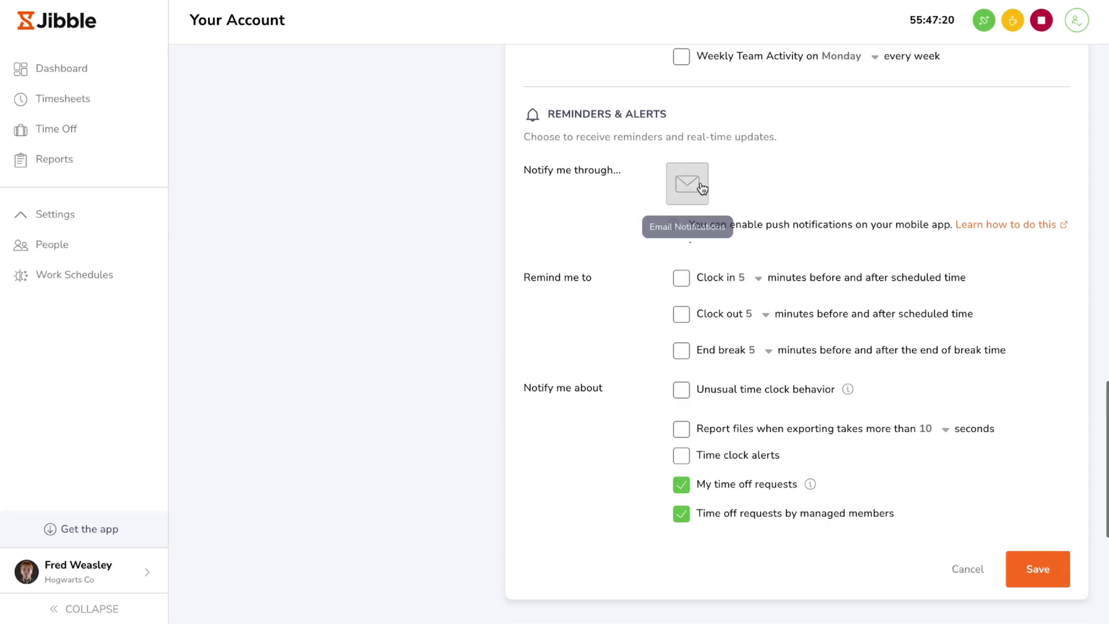
left_click(701, 186)
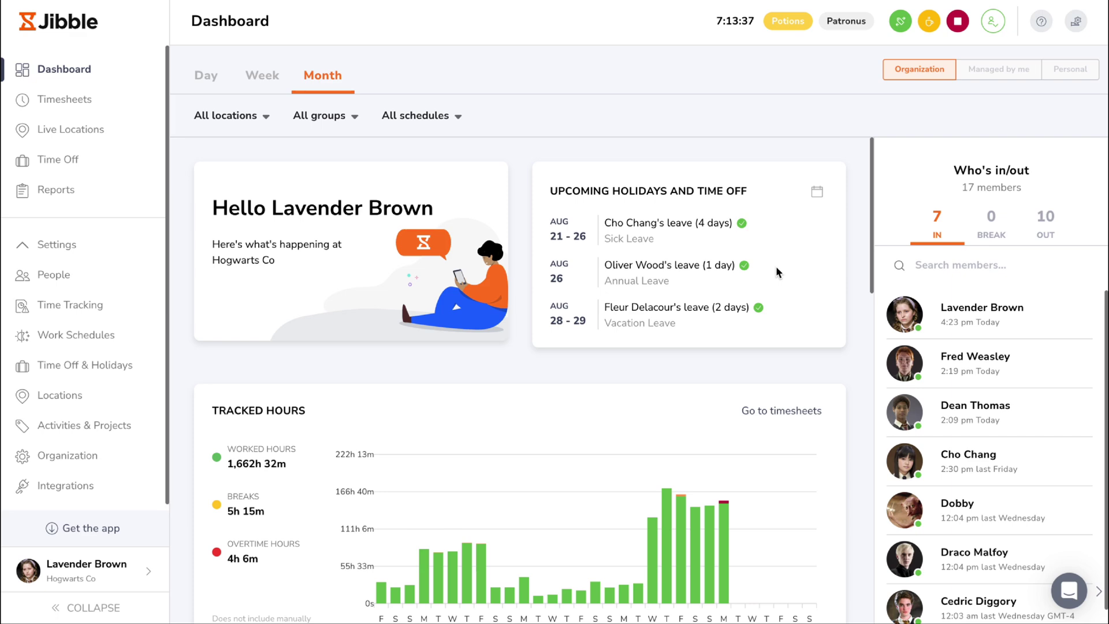
- View the full upcoming holidays and time off list, then the Fri 22 sick-leave timesheet entries
left_click(816, 194)
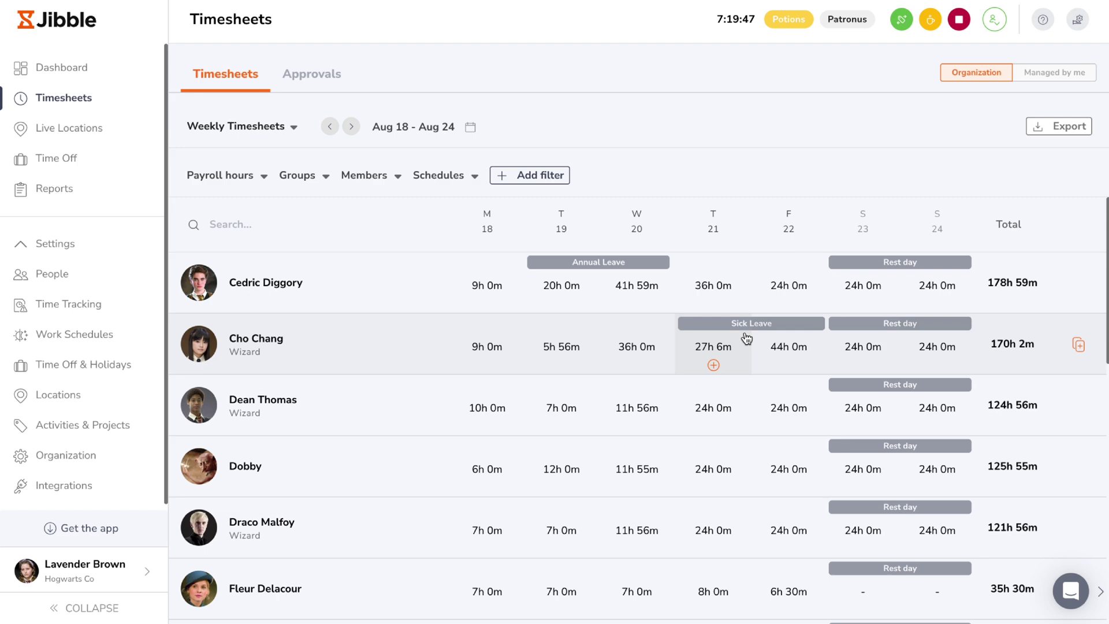
left_click(781, 335)
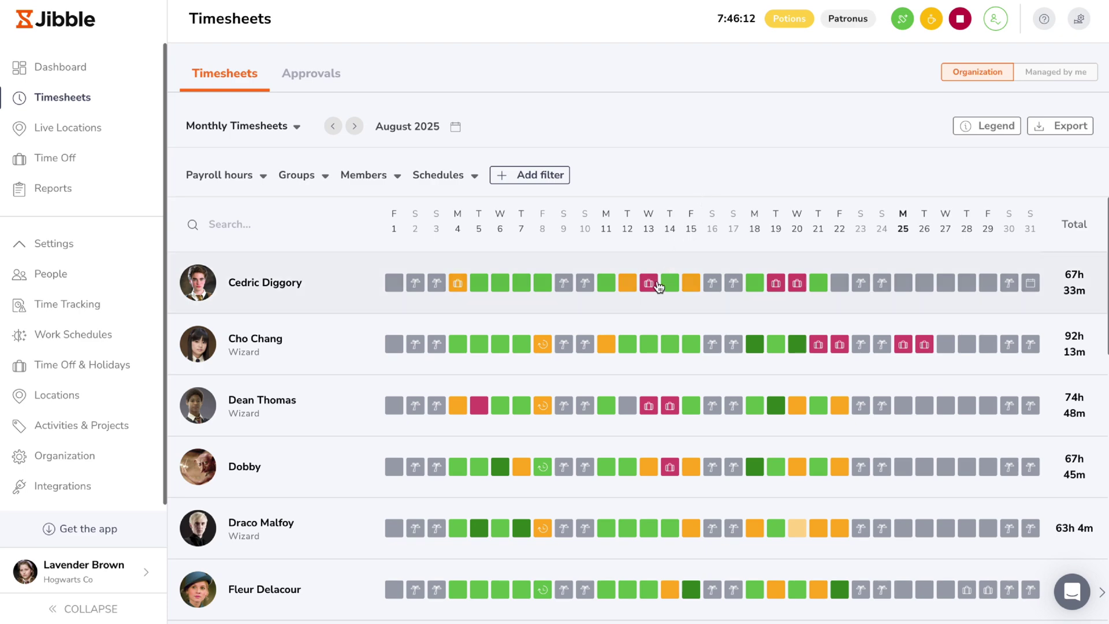
- Check the 13 Aug annual-leave entries, then draft an Annual Leave request for 27–28 August
left_click(649, 283)
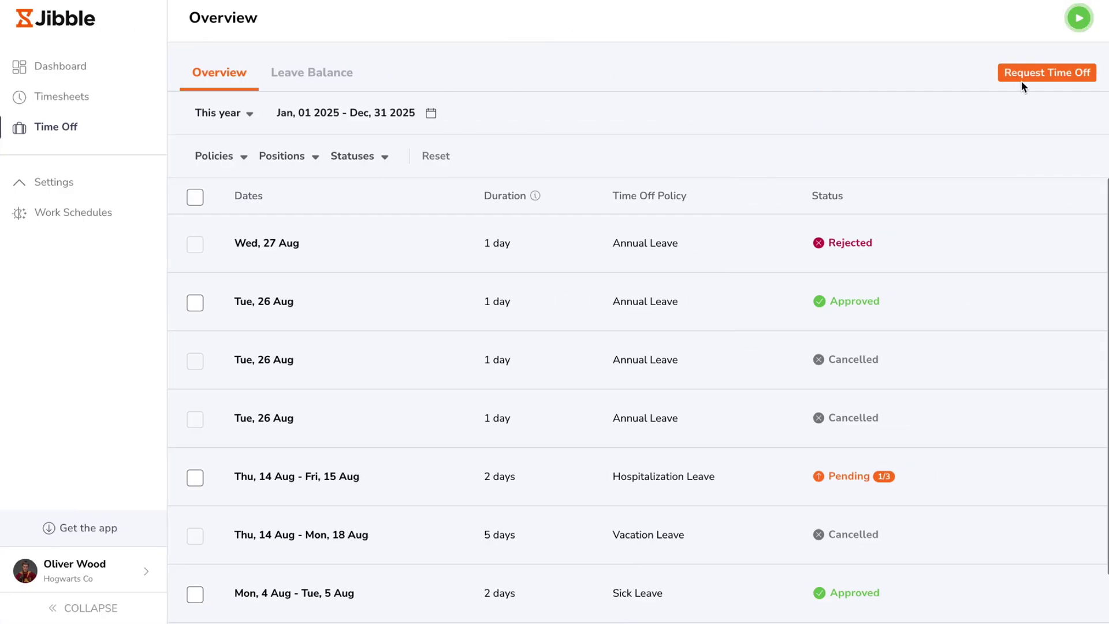
left_click(1023, 78)
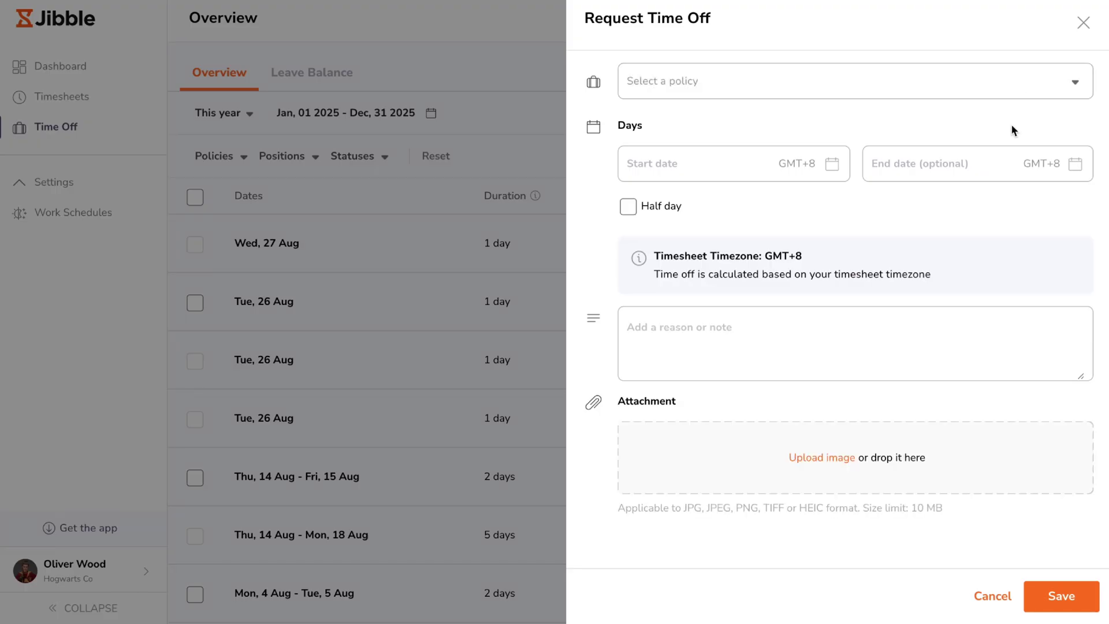
left_click(984, 78)
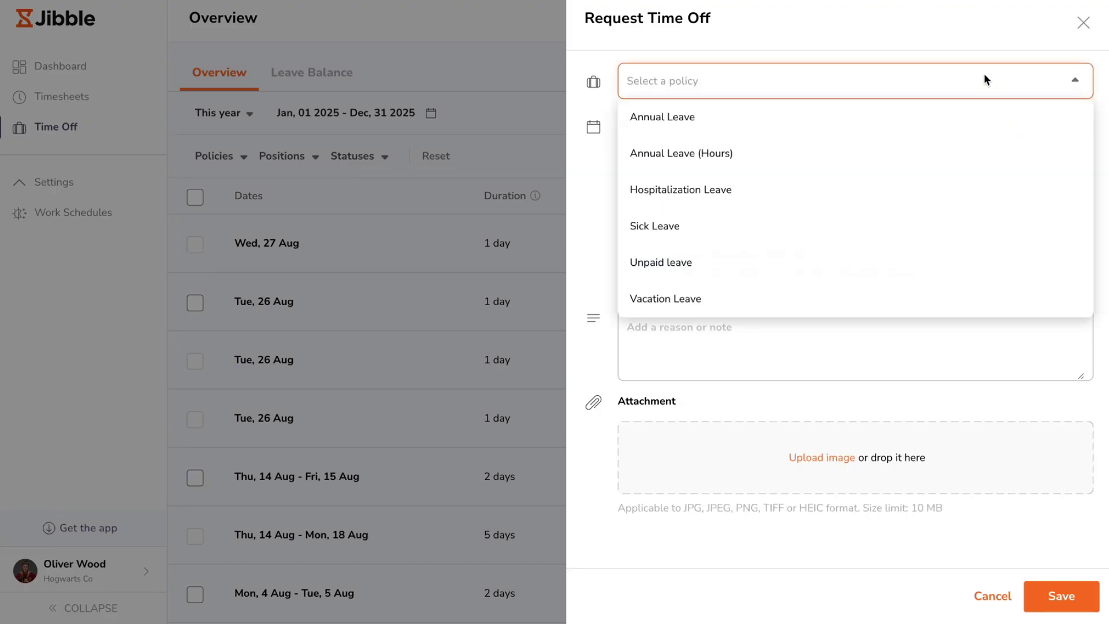
left_click(976, 118)
left_click(698, 352)
left_click(726, 352)
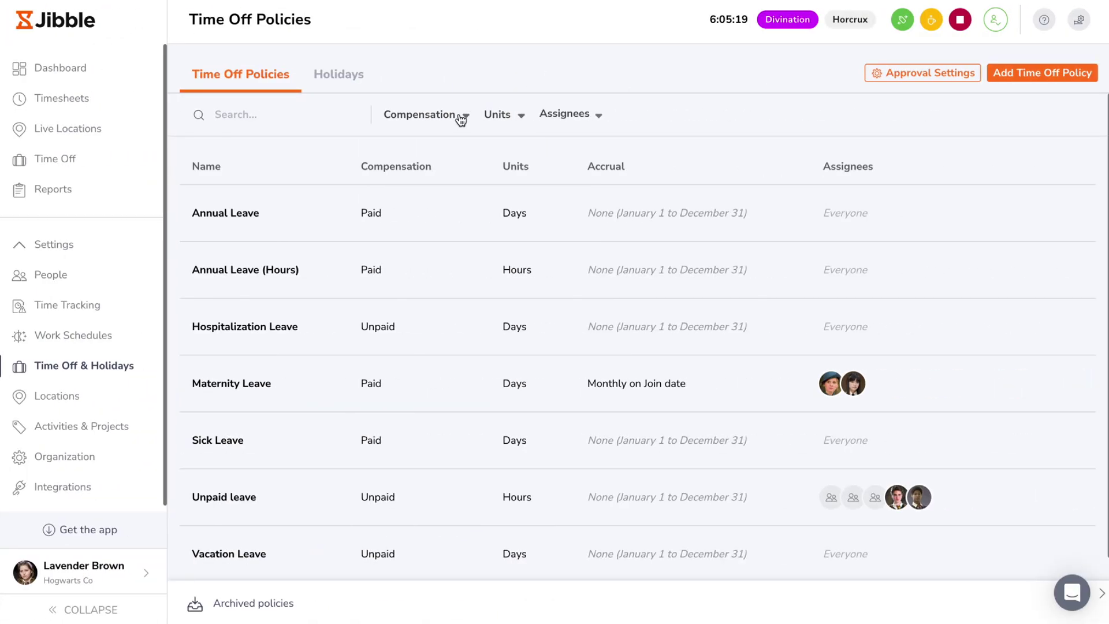
- Filter policies to Paid and Days, then approve the three selected pending August requests
left_click(459, 116)
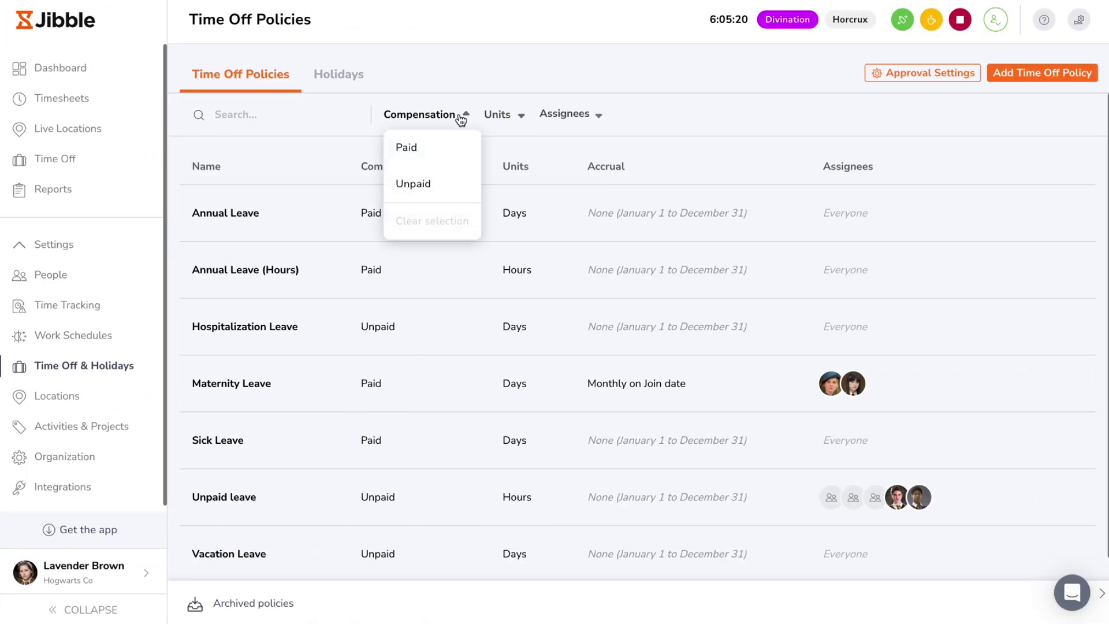
left_click(473, 161)
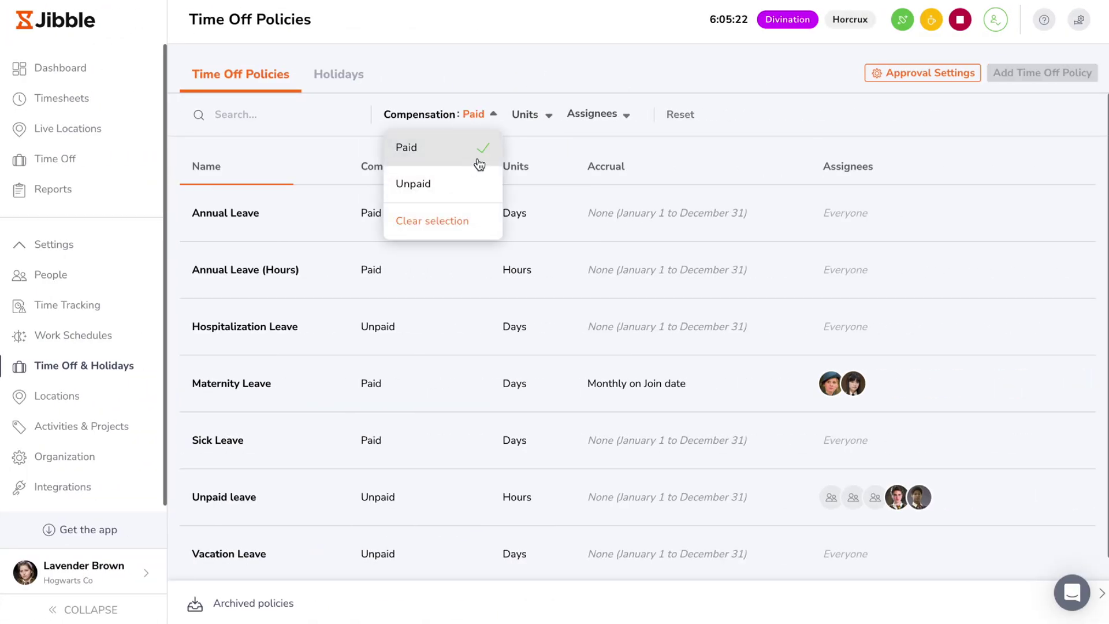
left_click(523, 115)
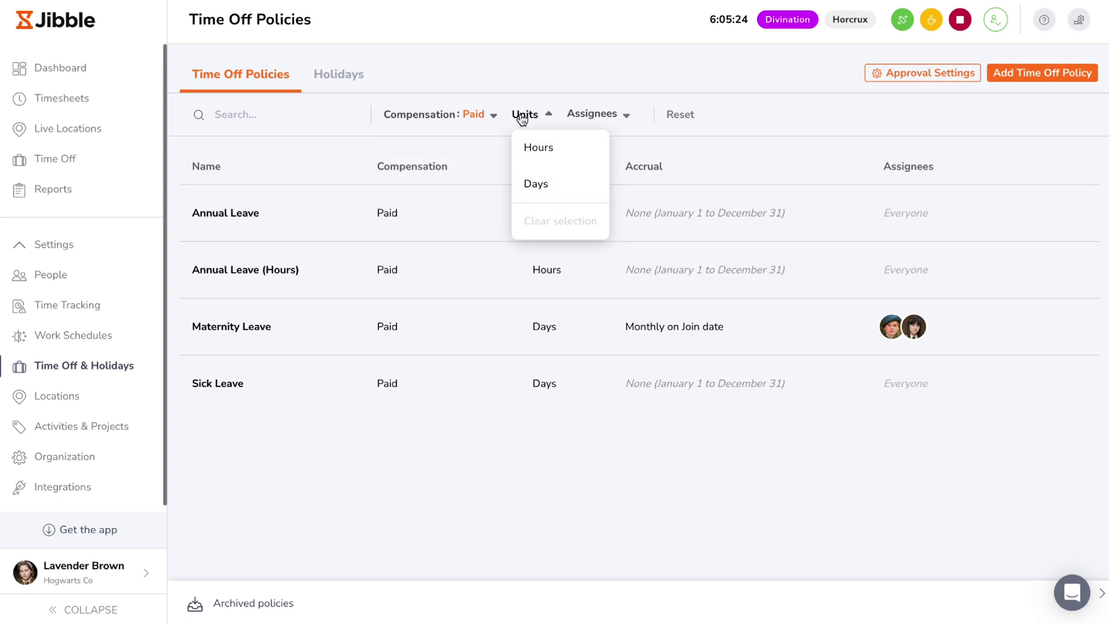
left_click(562, 183)
left_click(627, 137)
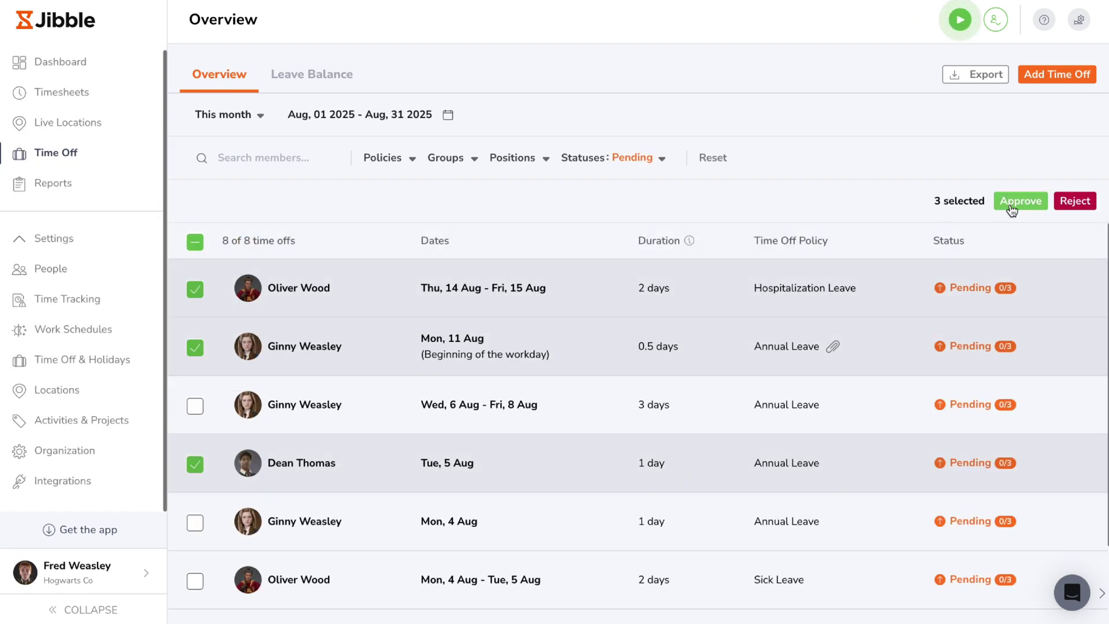
left_click(1011, 204)
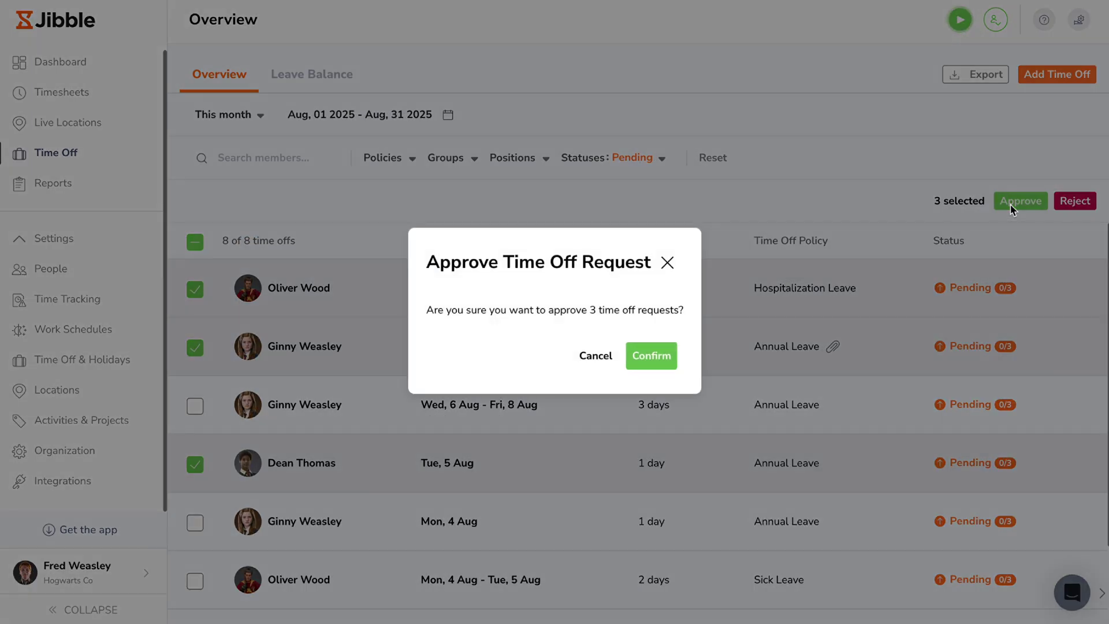